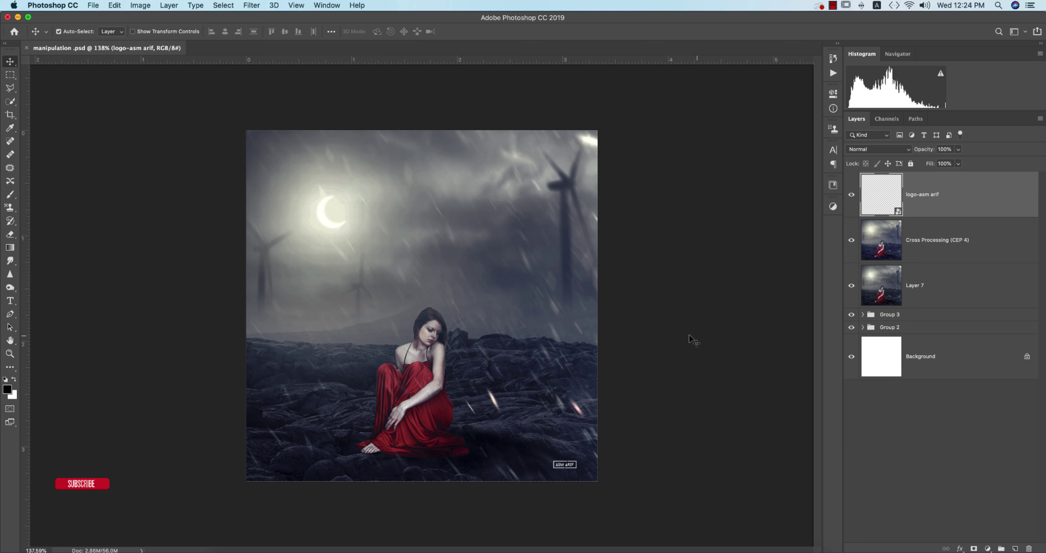
Open cover.psd from the recent files to view the original photo beside the finished manipulation, and close it again
{"action": "left_click", "coordinate": [14, 32]}
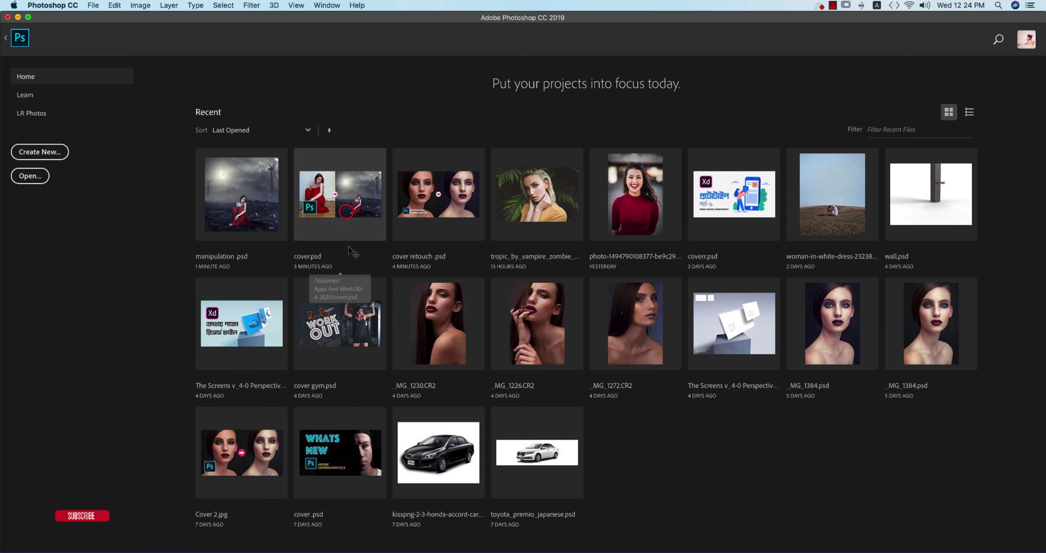
{"action": "left_click", "coordinate": [348, 215]}
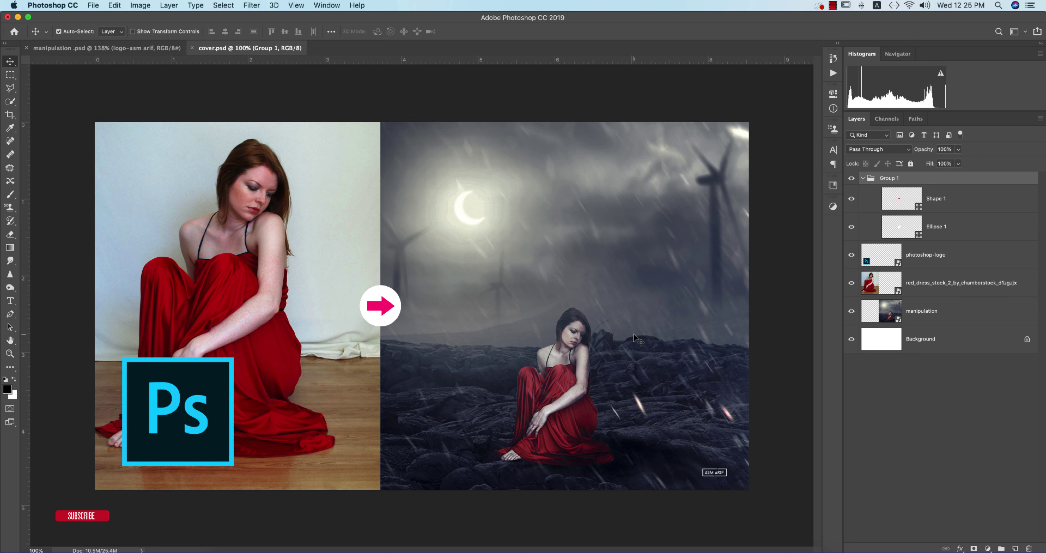
{"action": "left_click", "coordinate": [192, 48]}
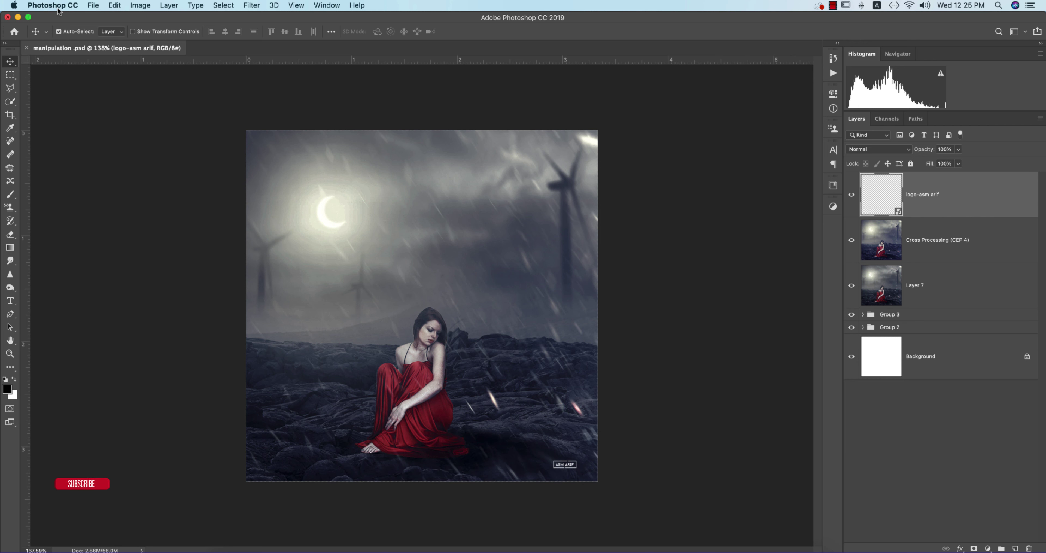
Open the stock photo red_dress_stock_2_by_chamberstock_d1zgzjx.jpg from the 30-6-2020 folder
{"action": "left_click", "coordinate": [93, 5]}
{"action": "left_click", "coordinate": [103, 26]}
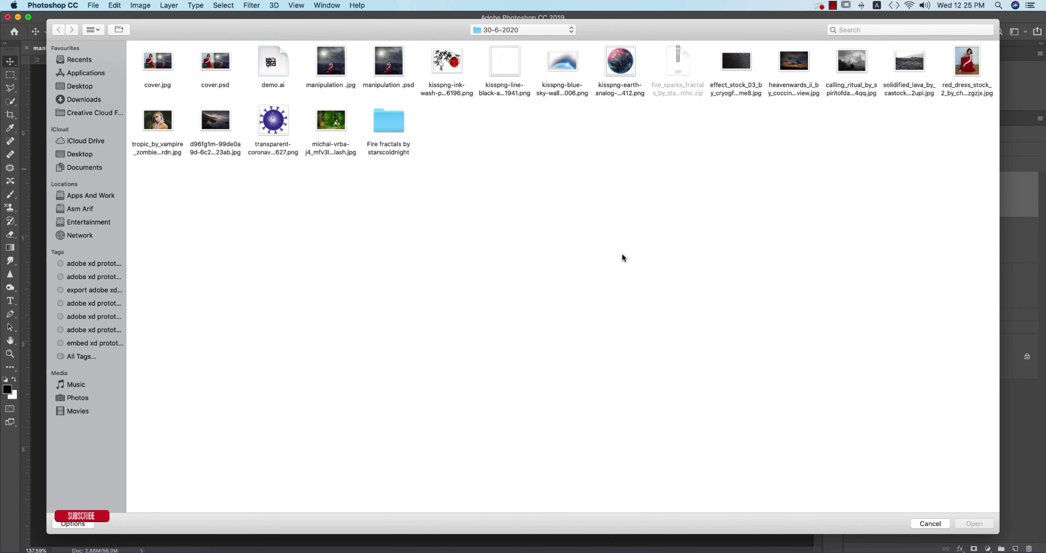
{"action": "left_click", "coordinate": [941, 86]}
{"action": "left_click", "coordinate": [980, 523]}
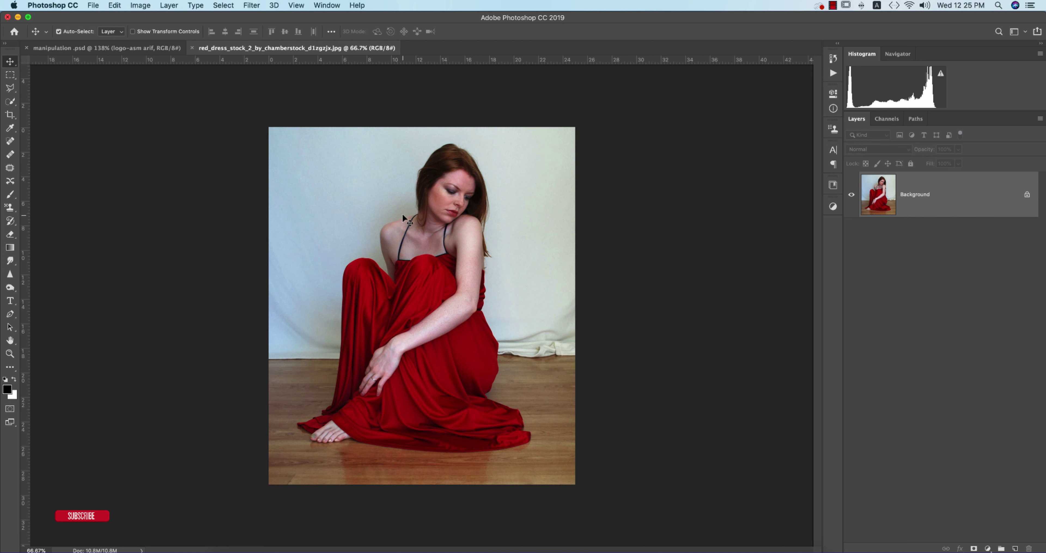
Select the seated woman with Select Subject and touch up the selection around her toes using Quick Selection
{"action": "left_click", "coordinate": [10, 102]}
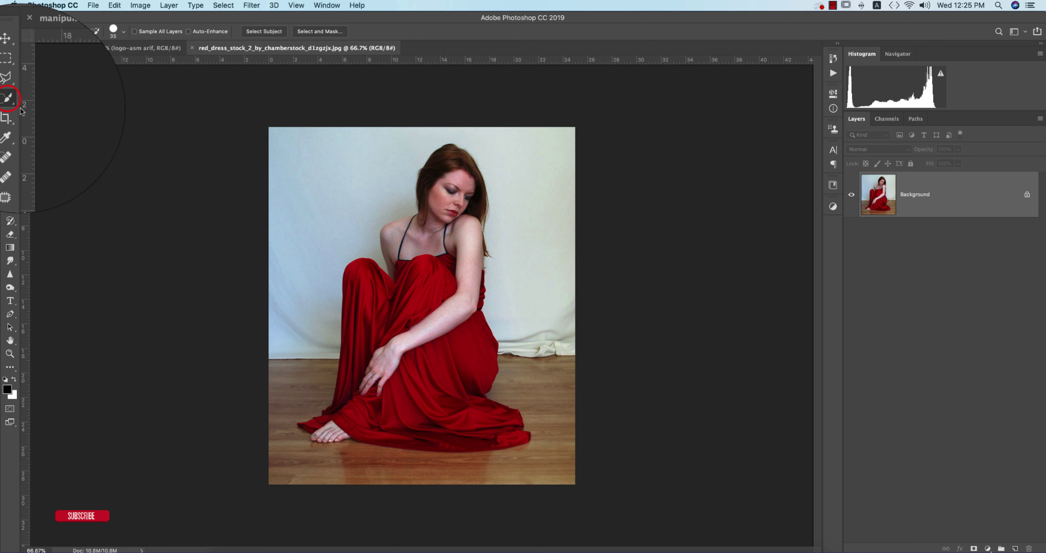
{"action": "left_click", "coordinate": [268, 32]}
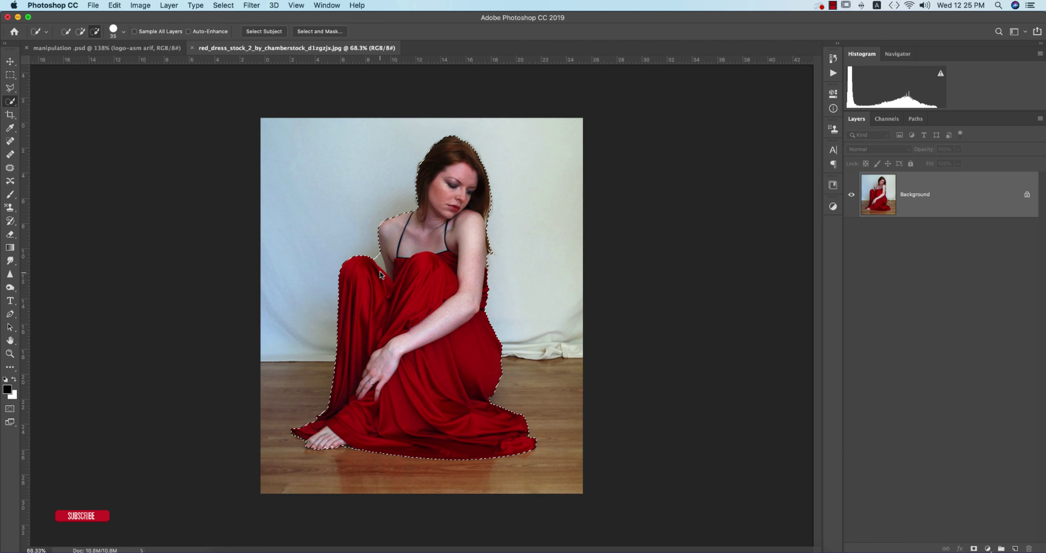
{"action": "scroll", "coordinate": [379, 271], "scroll_direction": "up", "scroll_amount": 6}
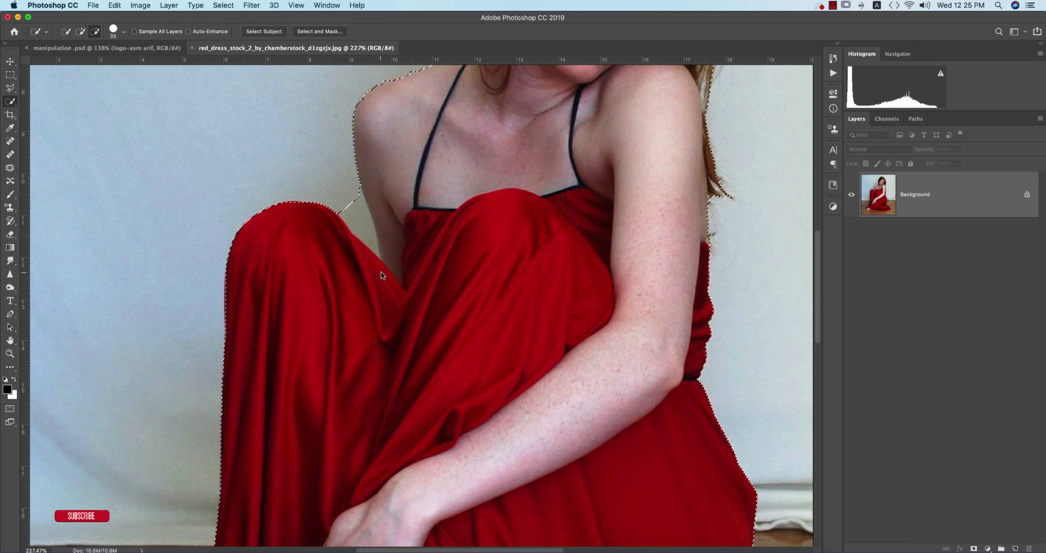
{"action": "mouse_move", "coordinate": [402, 402]}
{"action": "left_mouse_down"}
{"action": "mouse_move", "coordinate": [502, 255]}
{"action": "mouse_move", "coordinate": [584, 175]}
{"action": "left_mouse_up"}
{"action": "left_click_drag", "start_coordinate": [435, 387], "coordinate": [493, 288]}
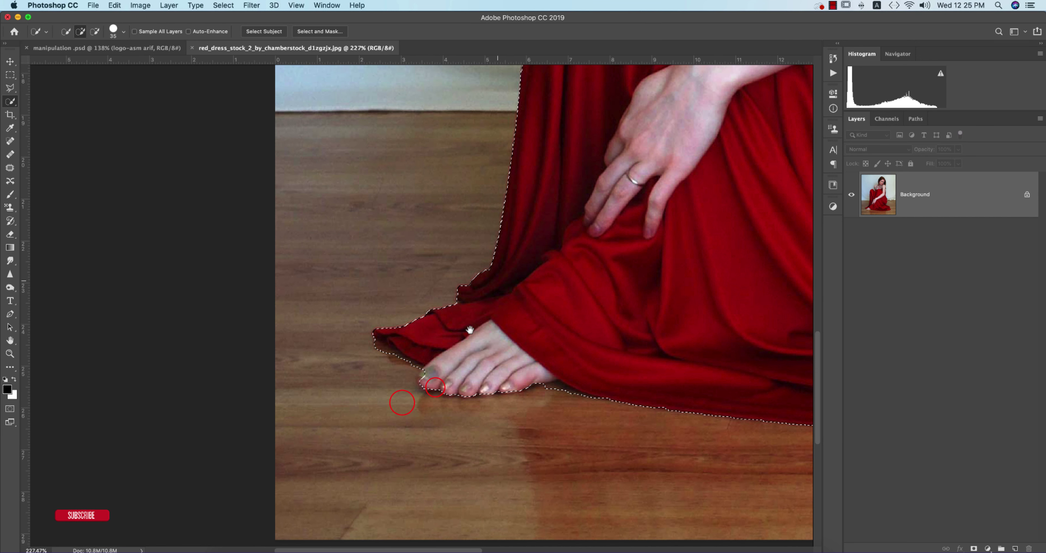
{"action": "left_click", "coordinate": [429, 375]}
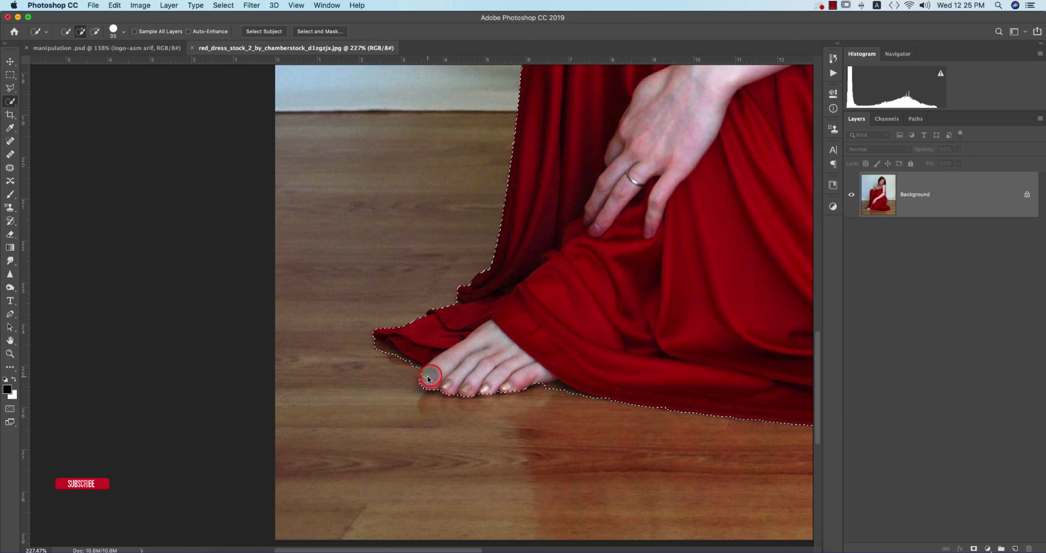
{"action": "left_click", "coordinate": [427, 378]}
Subtract the wall area between the woman's arm and raised knee from the selection, and check the rest of its outline
{"action": "left_click_drag", "start_coordinate": [559, 254], "coordinate": [451, 381]}
{"action": "left_click_drag", "start_coordinate": [515, 285], "coordinate": [502, 440]}
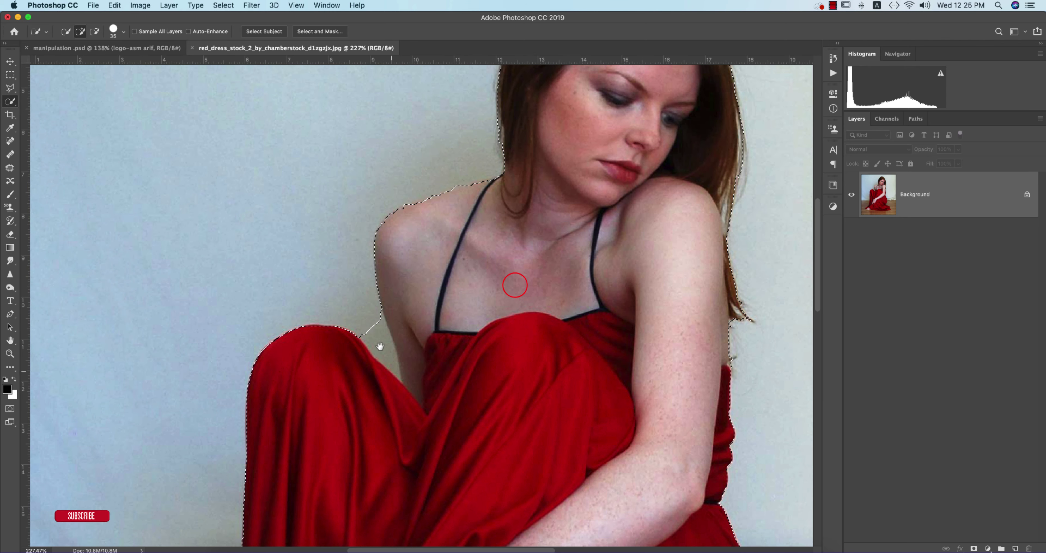
{"action": "key", "text": "alt"}
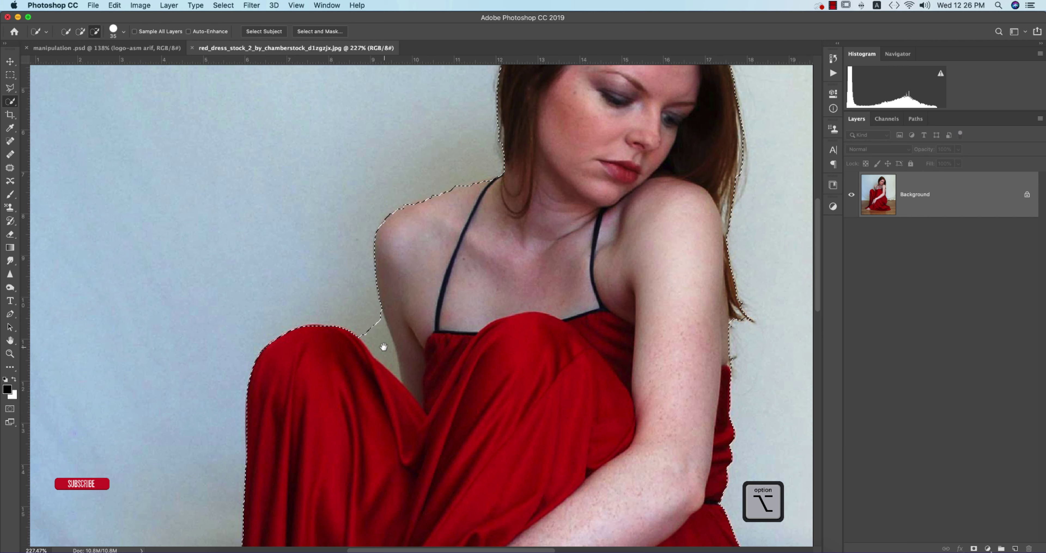
{"action": "left_click_drag", "start_coordinate": [373, 339], "coordinate": [374, 323]}
{"action": "left_click_drag", "start_coordinate": [563, 280], "coordinate": [496, 452]}
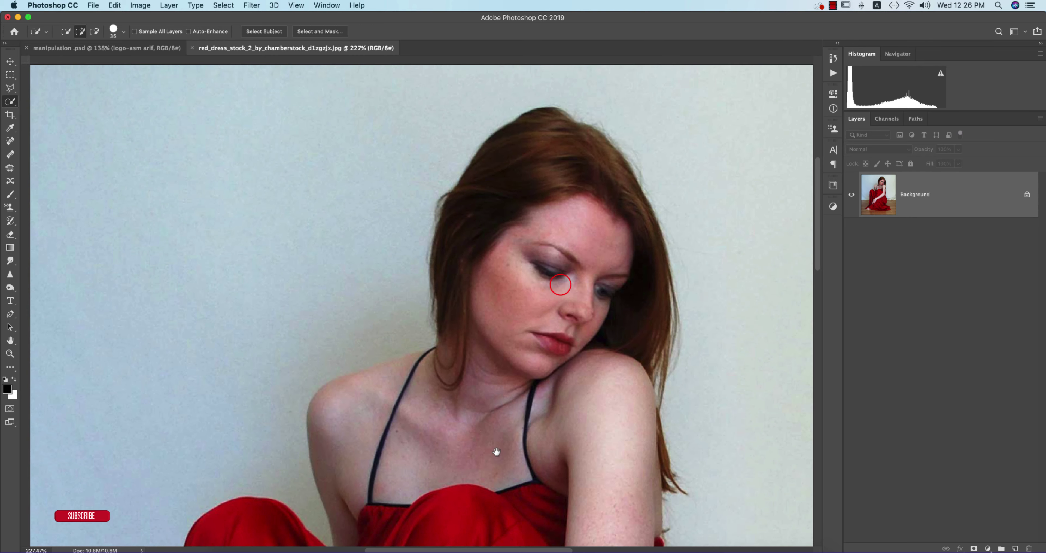
{"action": "scroll", "coordinate": [502, 437], "scroll_direction": "up", "scroll_amount": 10}
{"action": "scroll", "coordinate": [502, 437], "scroll_direction": "down", "scroll_amount": 7}
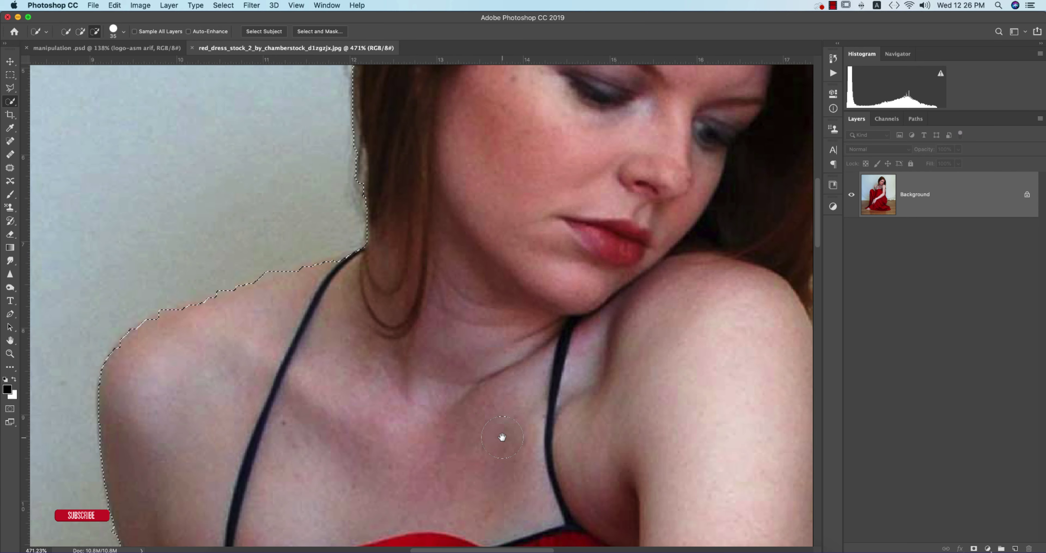
{"action": "scroll", "coordinate": [502, 437], "scroll_direction": "down", "scroll_amount": 8}
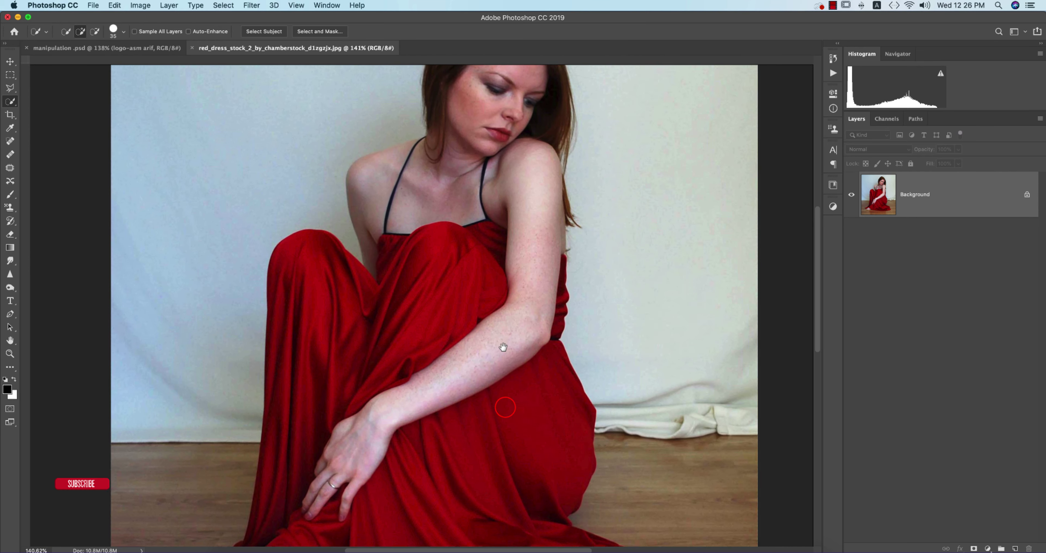
{"action": "left_click_drag", "start_coordinate": [504, 347], "coordinate": [503, 331]}
{"action": "left_click_drag", "start_coordinate": [518, 411], "coordinate": [504, 299]}
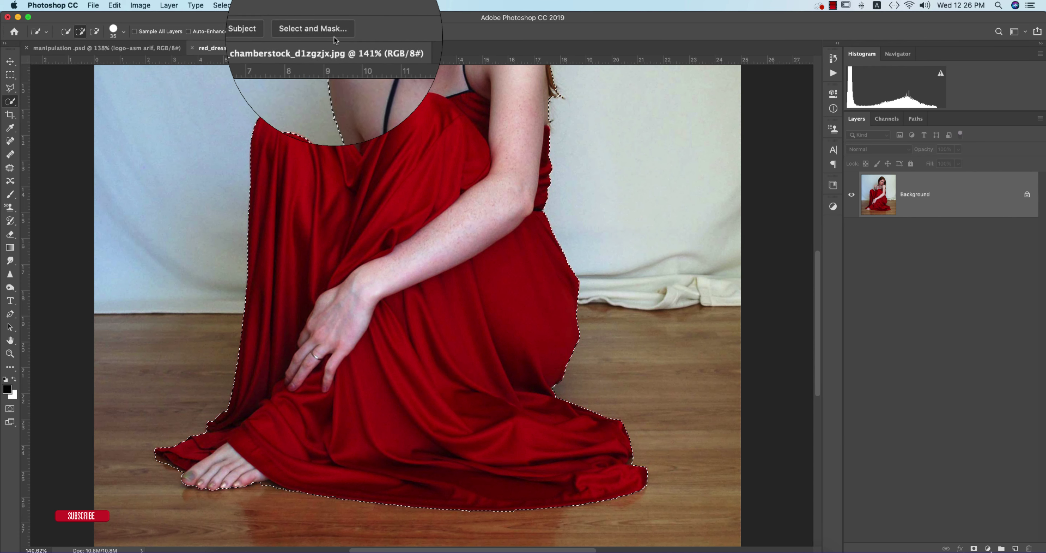
{"action": "left_click", "coordinate": [310, 32]}
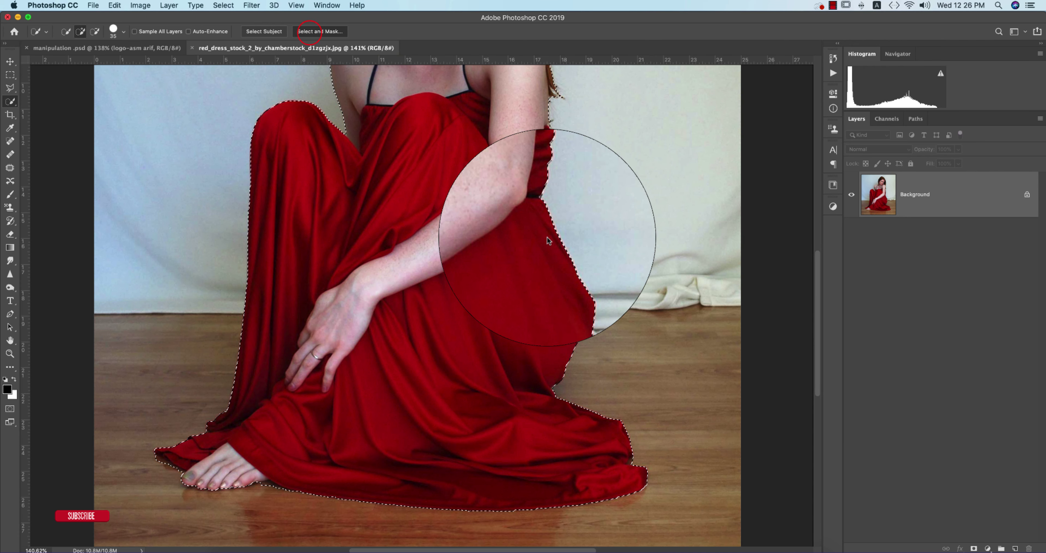
{"action": "scroll", "coordinate": [551, 248], "scroll_direction": "up", "scroll_amount": 10}
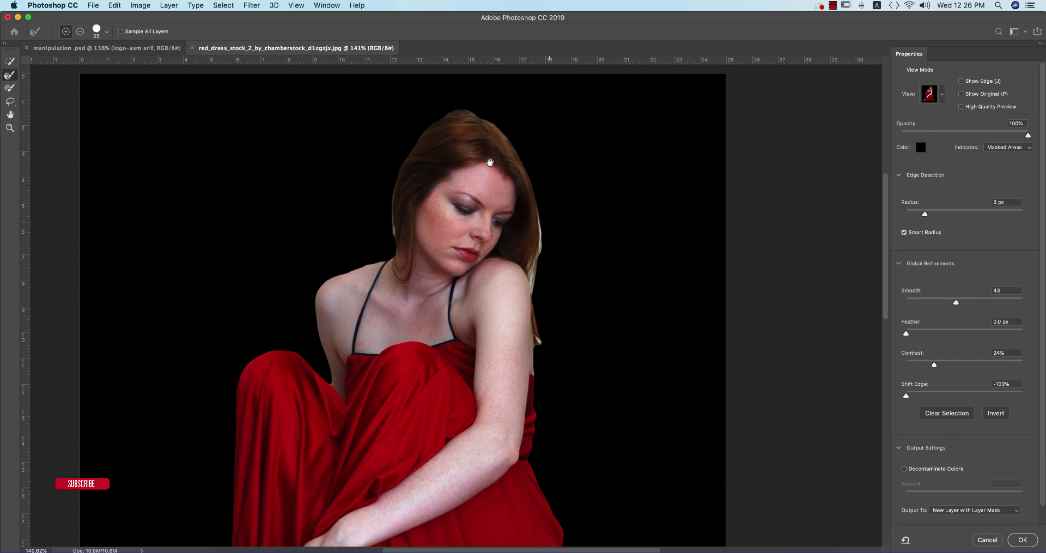
{"action": "key", "text": "Return"}
Open Select and Mask for the selection and set Contrast 15%, Smooth 25, Shift Edge -86% and Radius 5 px
{"action": "left_click", "coordinate": [224, 5]}
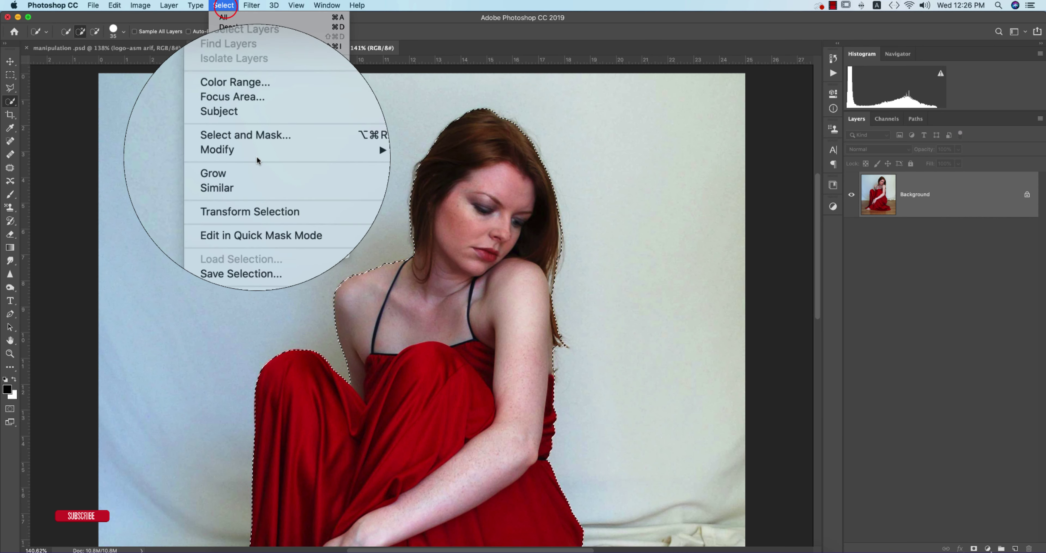
{"action": "left_click", "coordinate": [265, 145]}
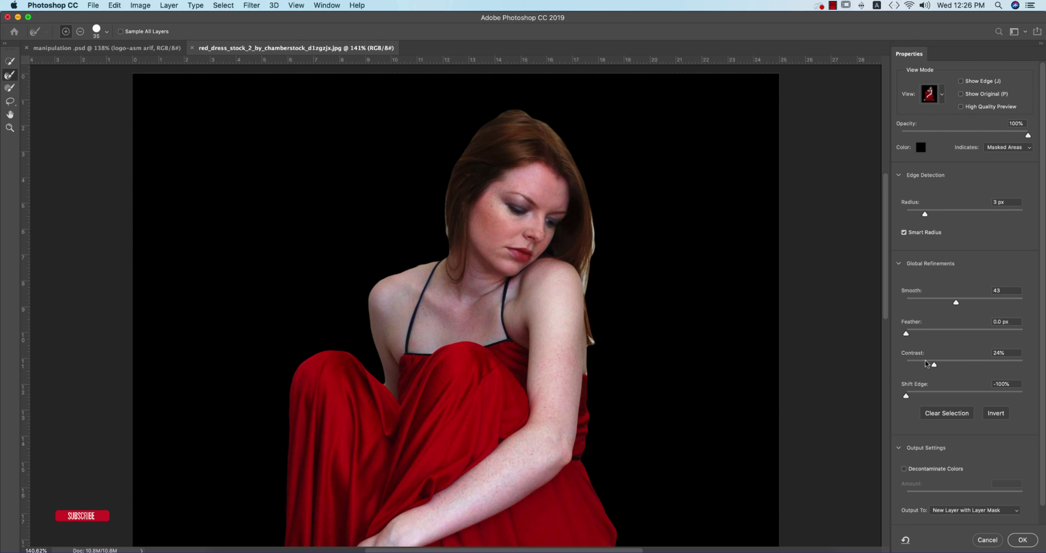
{"action": "left_click_drag", "start_coordinate": [933, 364], "coordinate": [924, 364]}
{"action": "left_click", "coordinate": [930, 302]}
{"action": "left_click", "coordinate": [926, 214]}
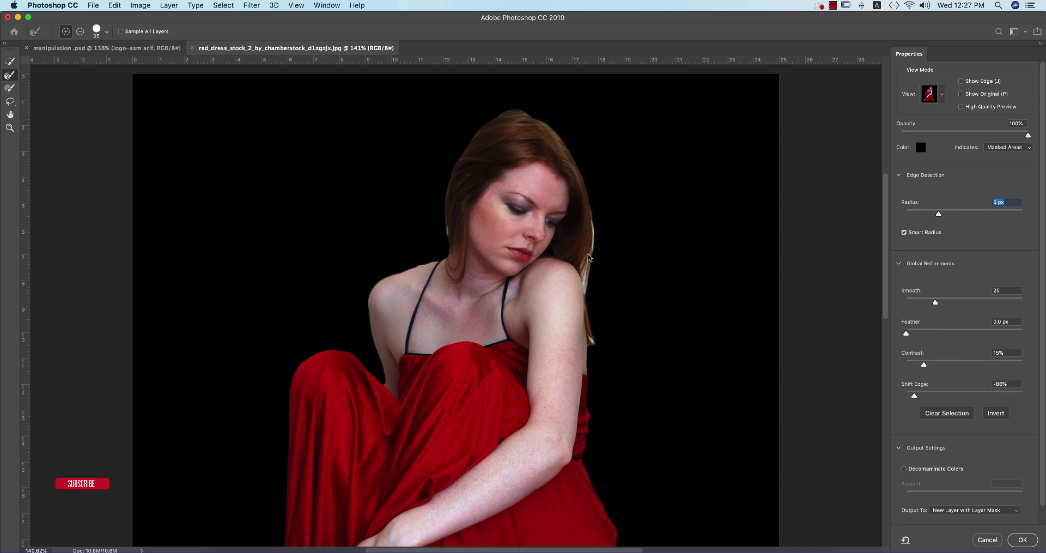
Brush away the light fringe along the hair beside the shoulder with the Refine Edge Brush, and set the edge Radius to 1 px
{"action": "left_click_drag", "start_coordinate": [590, 301], "coordinate": [597, 349]}
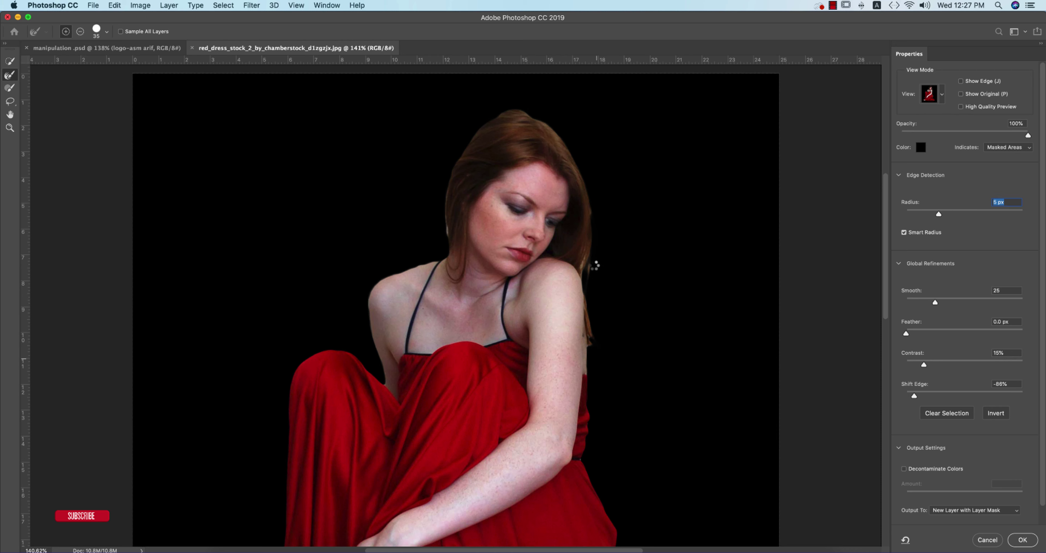
{"action": "scroll", "coordinate": [455, 226], "scroll_direction": "down", "scroll_amount": 10}
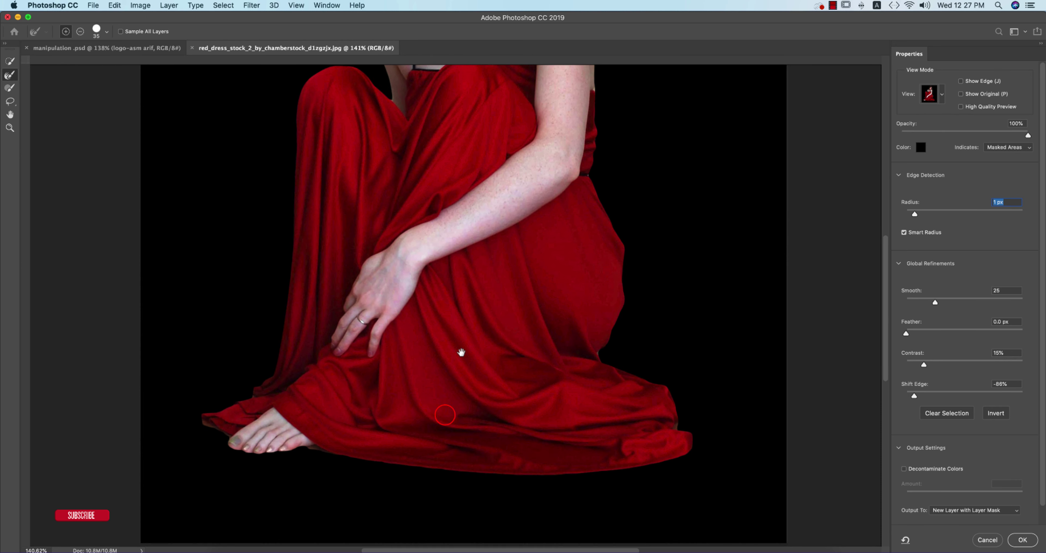
{"action": "key", "text": "super+r"}
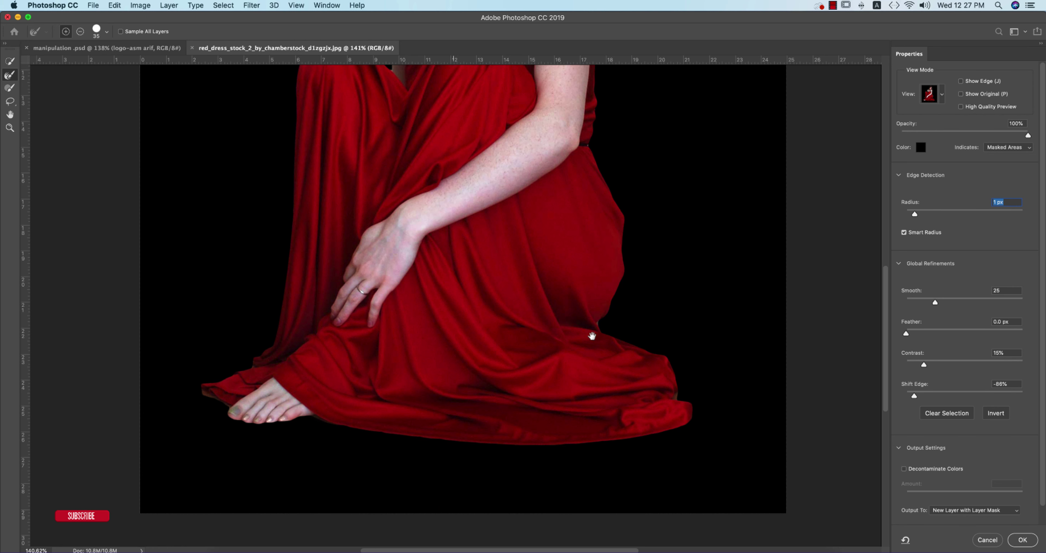
{"action": "left_click_drag", "start_coordinate": [527, 283], "coordinate": [446, 432]}
Output the refined selection as a New Layer with Layer Mask and fit the image to the window
{"action": "left_click", "coordinate": [939, 511]}
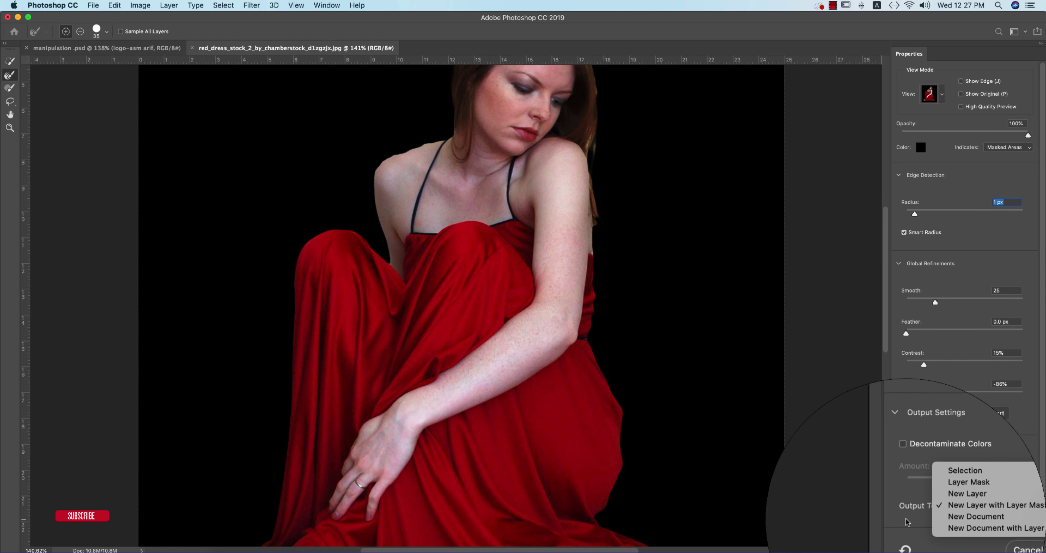
{"action": "left_click", "coordinate": [941, 512]}
{"action": "left_click", "coordinate": [948, 516]}
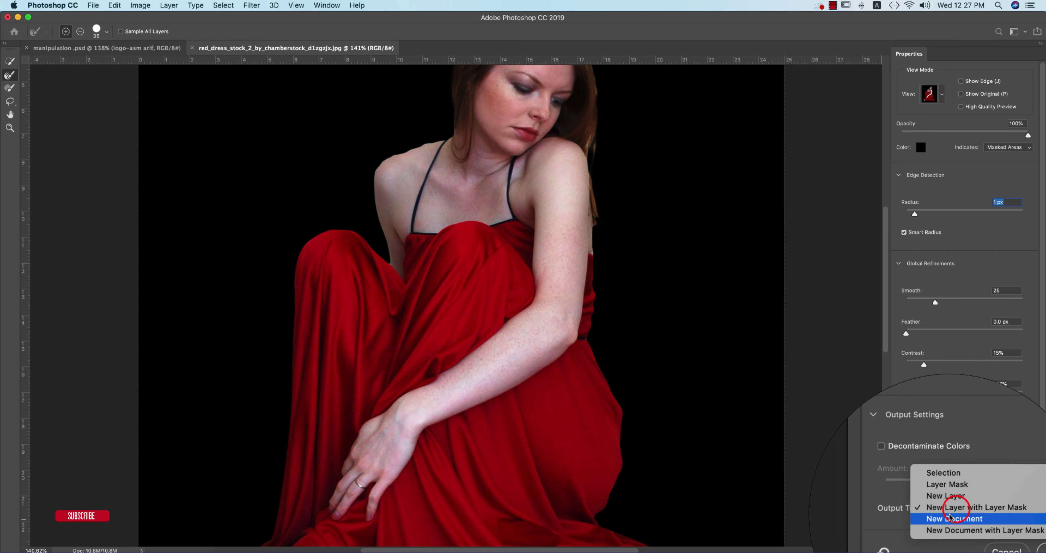
{"action": "left_click", "coordinate": [1023, 538]}
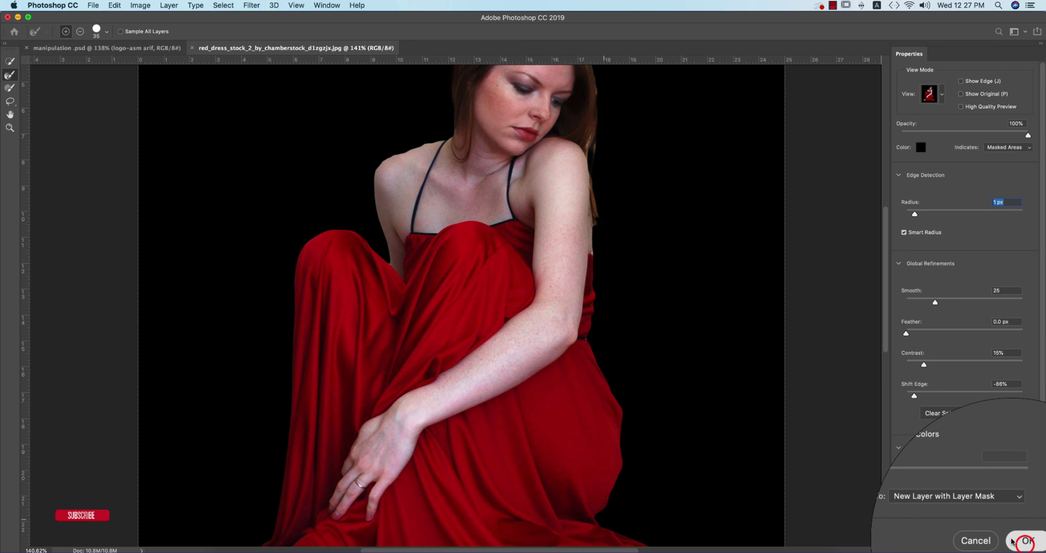
{"action": "key", "text": "super+0"}
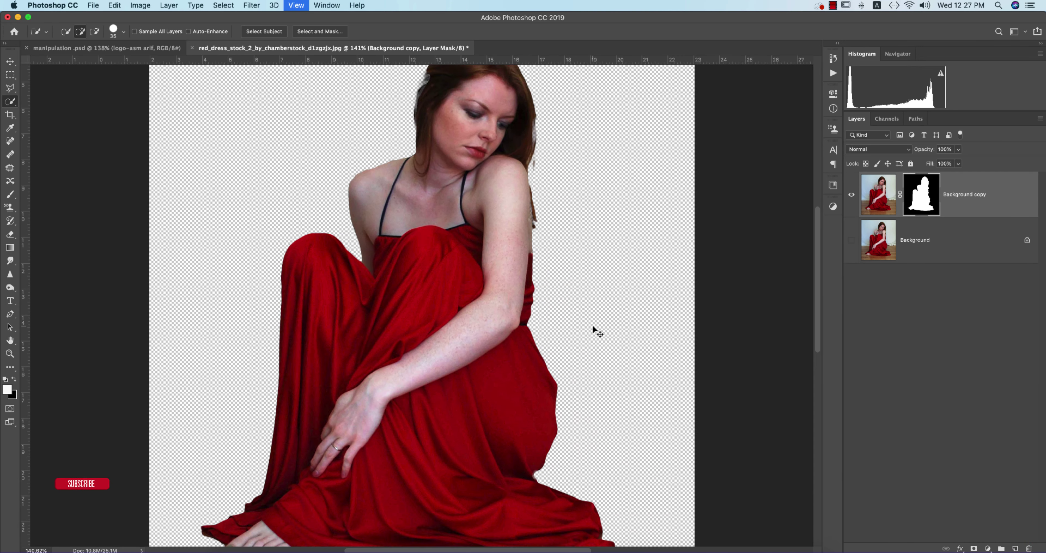
Toggle the Background layer's visibility to compare the cutout with the original photo, leaving the layer hidden
{"action": "left_click", "coordinate": [8, 61]}
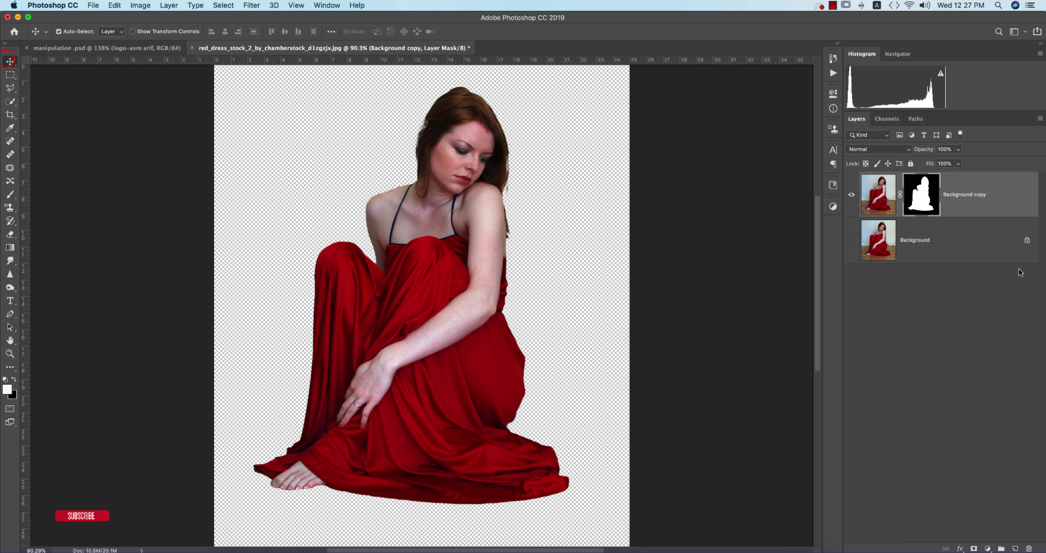
{"action": "left_click", "coordinate": [849, 240]}
{"action": "left_click", "coordinate": [849, 240]}
{"action": "left_click", "coordinate": [850, 241]}
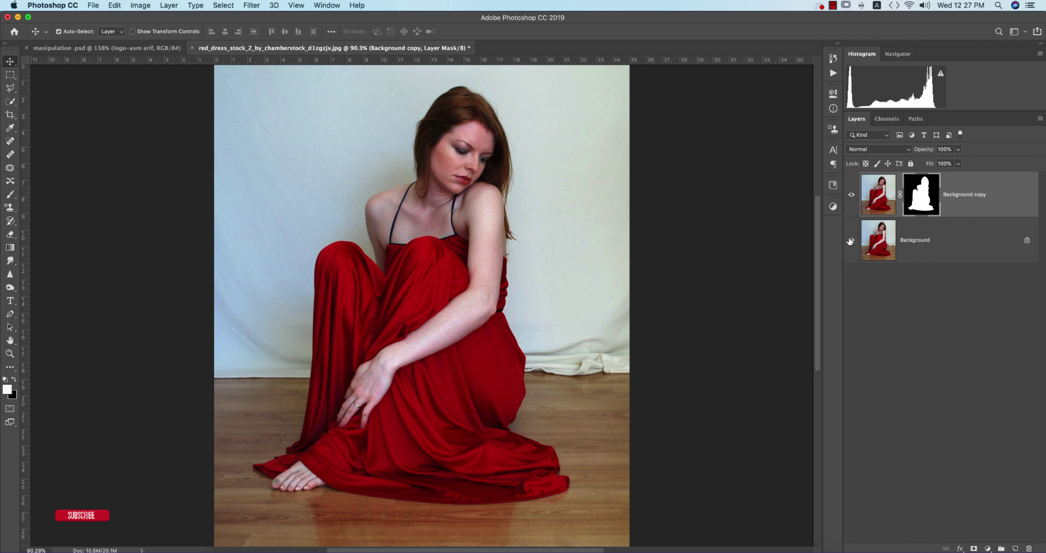
{"action": "left_click", "coordinate": [849, 240]}
Create a new 2000 x 2000 pixel document at 300 pixels/inch in RGB Color with a white background
{"action": "left_click", "coordinate": [94, 6]}
{"action": "left_click", "coordinate": [96, 17]}
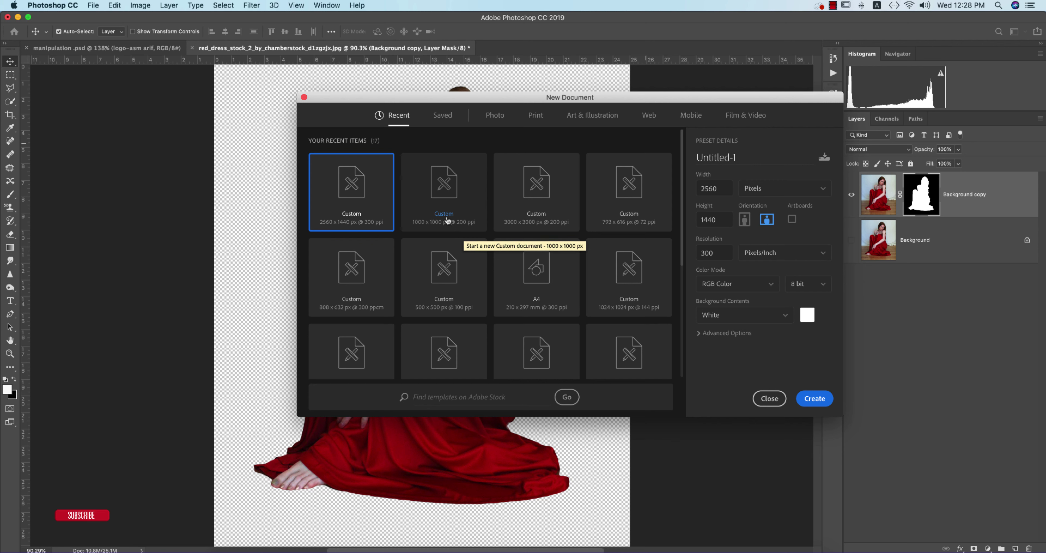
{"action": "double_click", "coordinate": [724, 187]}
{"action": "type", "text": "2000"}
{"action": "key", "text": "Tab"}
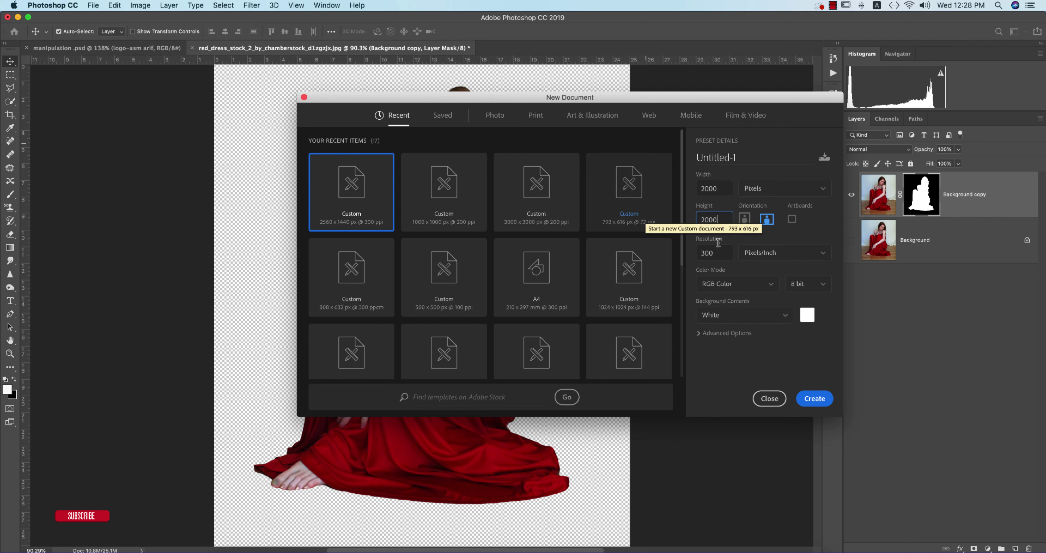
{"action": "type", "text": "2000"}
{"action": "key", "text": "Tab"}
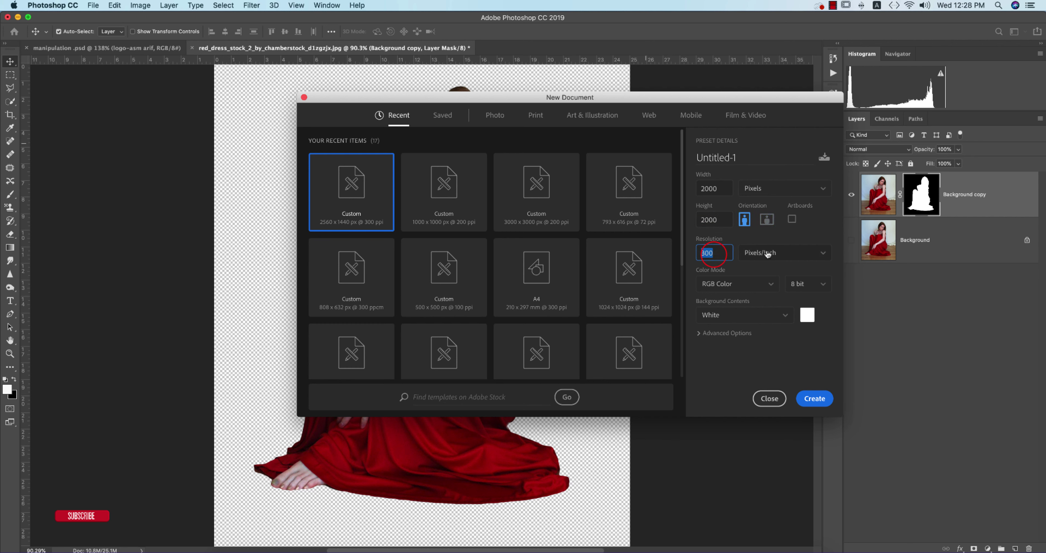
{"action": "left_click", "coordinate": [777, 256]}
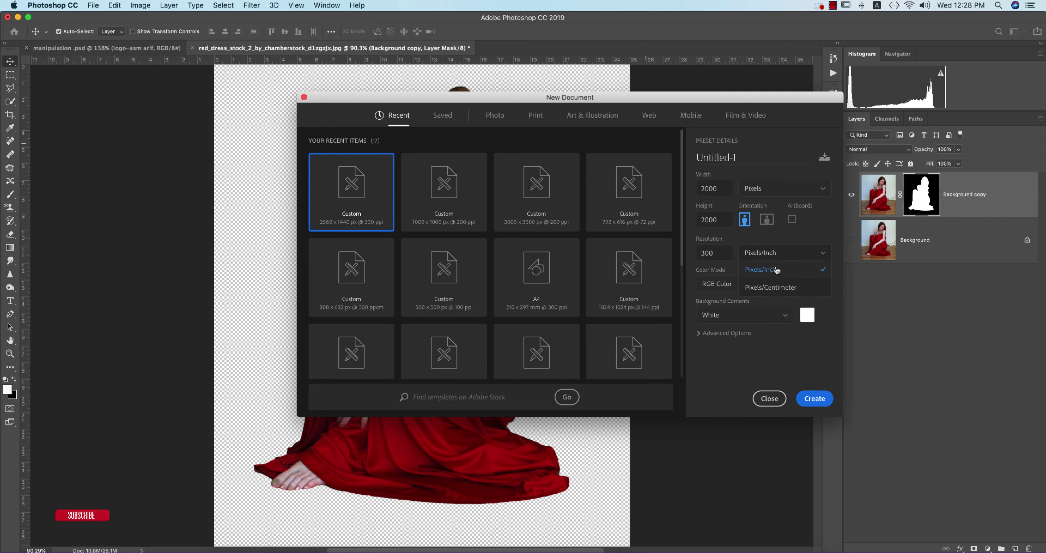
{"action": "left_click", "coordinate": [775, 270]}
{"action": "left_click", "coordinate": [808, 396]}
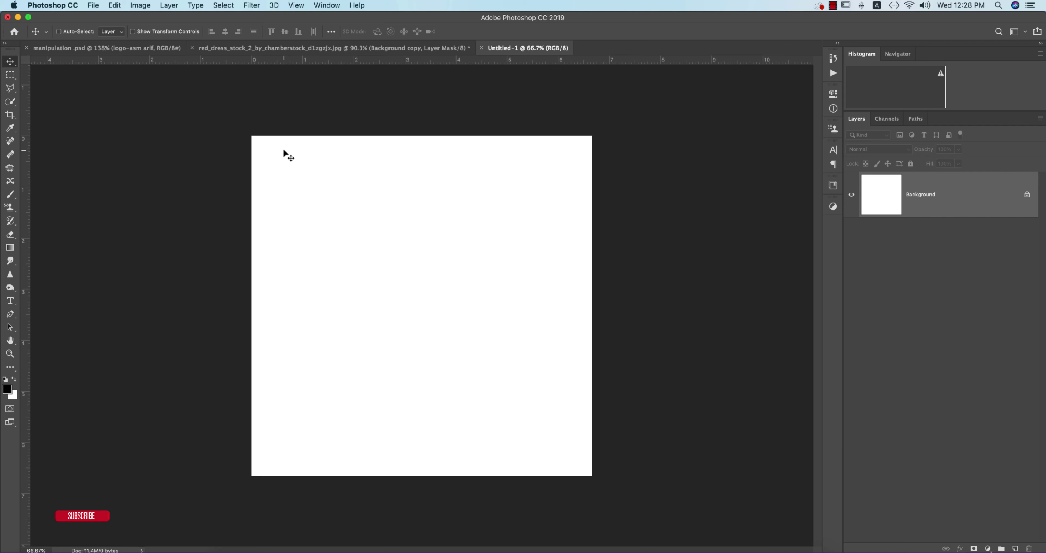
Place the solidified_lava image in the new document at full canvas width and align it with the canvas's bottom edge
{"action": "key", "text": "super+0"}
{"action": "scroll", "coordinate": [506, 337], "scroll_direction": "down", "scroll_amount": 3}
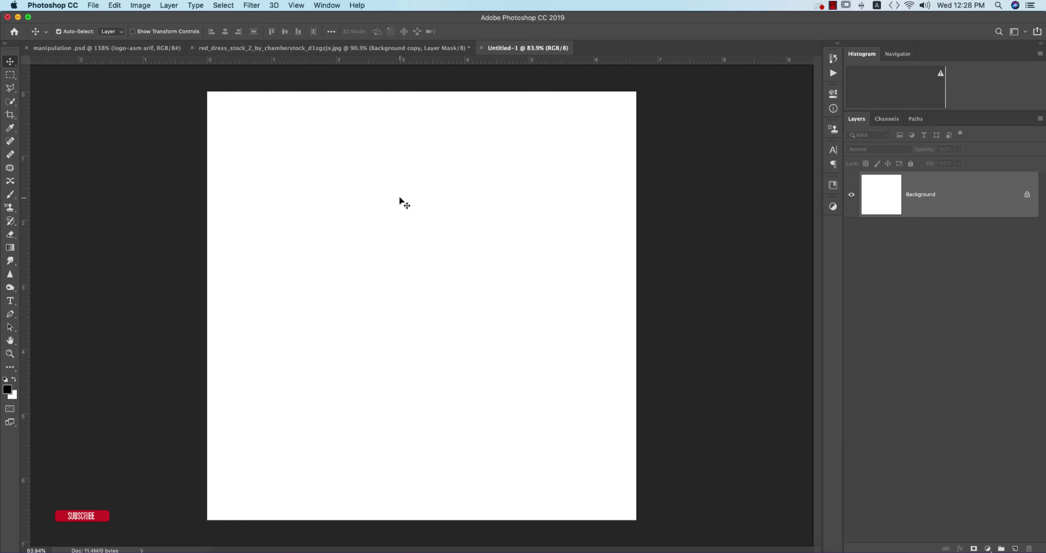
{"action": "left_click", "coordinate": [352, 48]}
{"action": "left_click", "coordinate": [503, 47]}
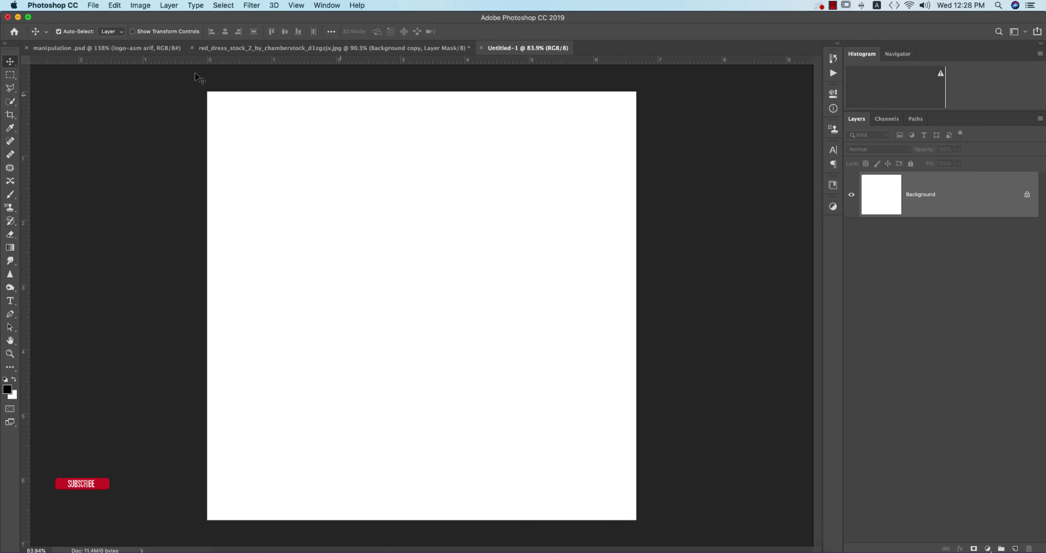
{"action": "left_click", "coordinate": [93, 5]}
{"action": "left_click", "coordinate": [134, 193]}
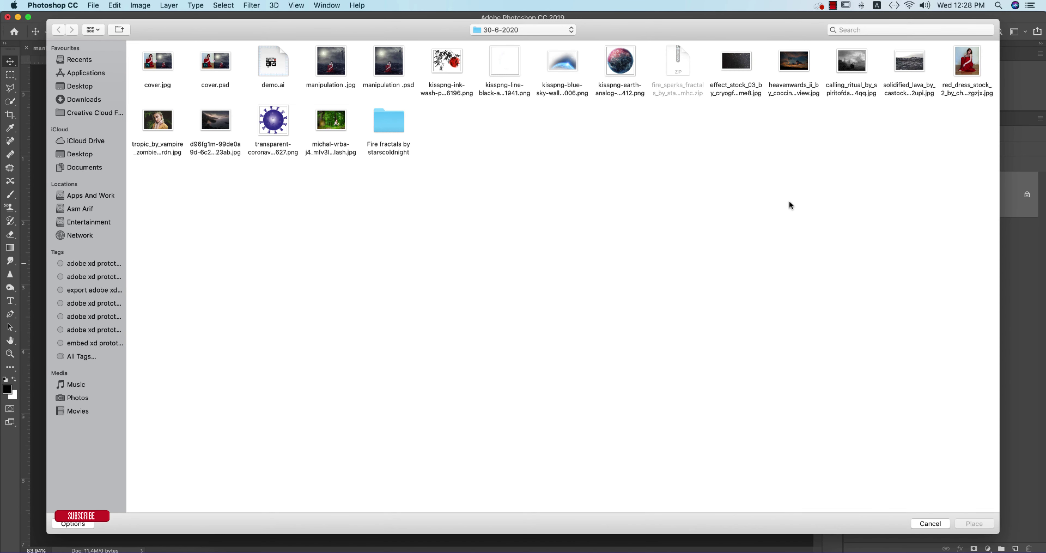
{"action": "left_click", "coordinate": [909, 61]}
{"action": "key", "text": "Return"}
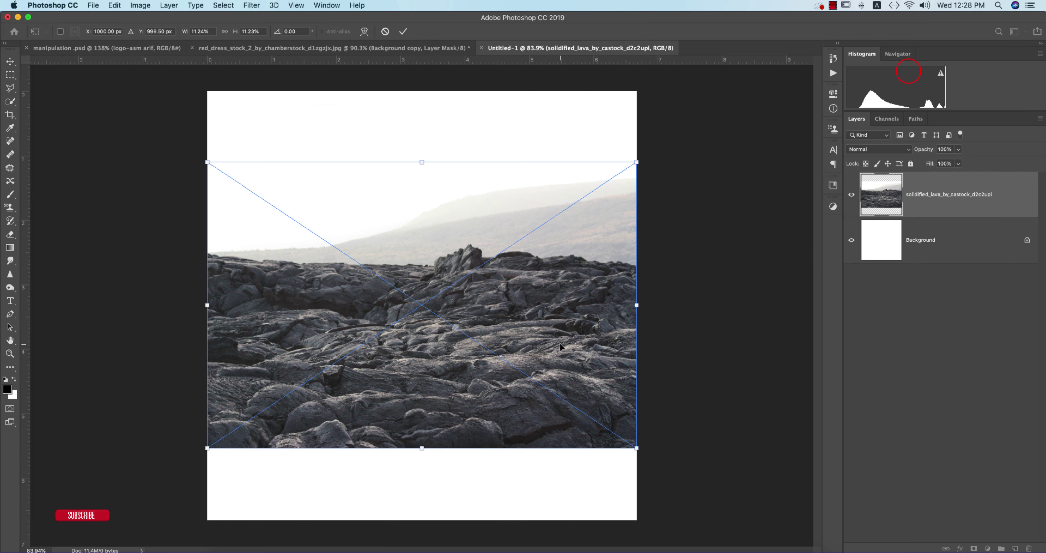
{"action": "left_click_drag", "start_coordinate": [495, 353], "coordinate": [493, 421]}
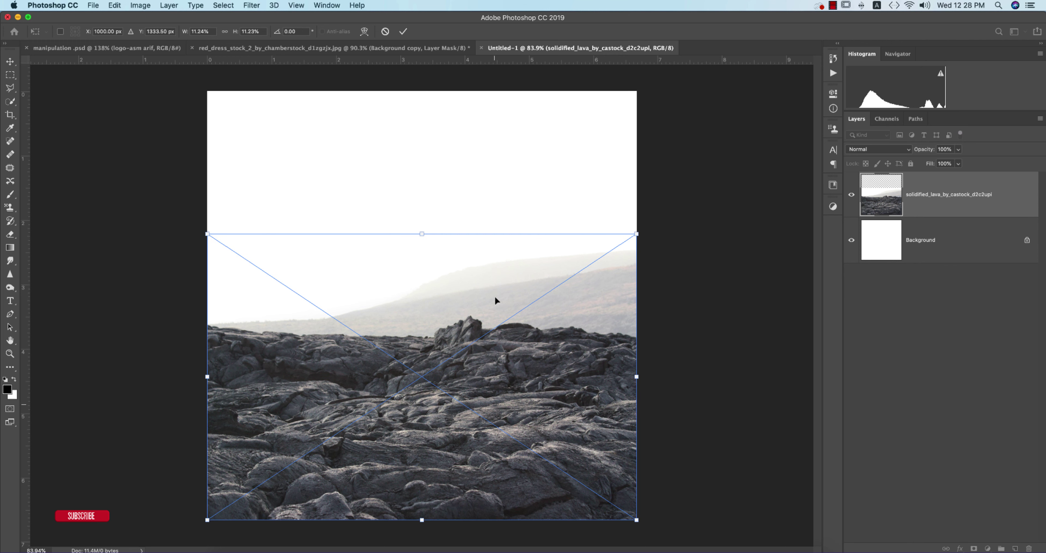
{"action": "left_click", "coordinate": [404, 31]}
Rasterize the solidified lava layer and add a white layer mask to it
{"action": "right_click", "coordinate": [951, 198]}
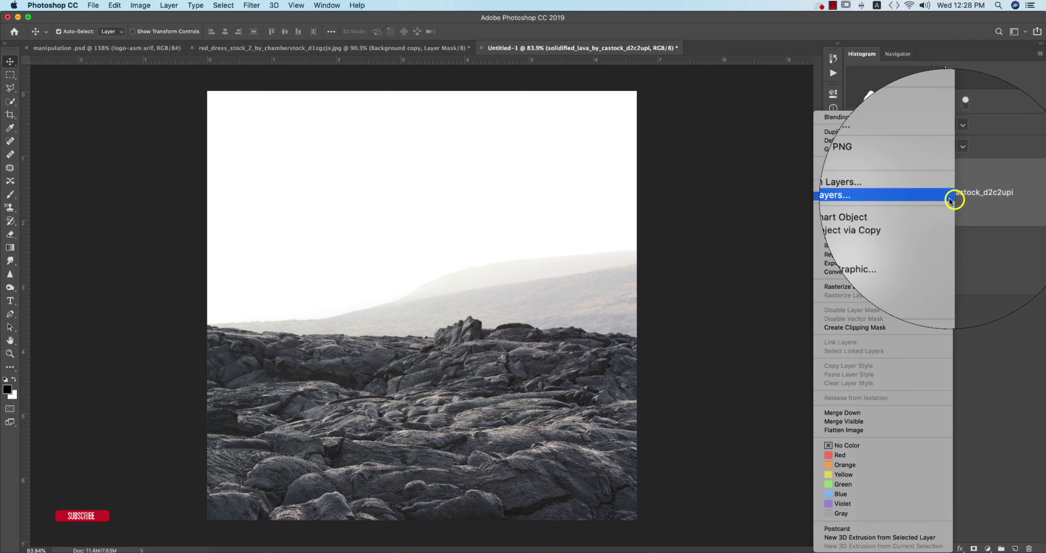
{"action": "left_click", "coordinate": [852, 286]}
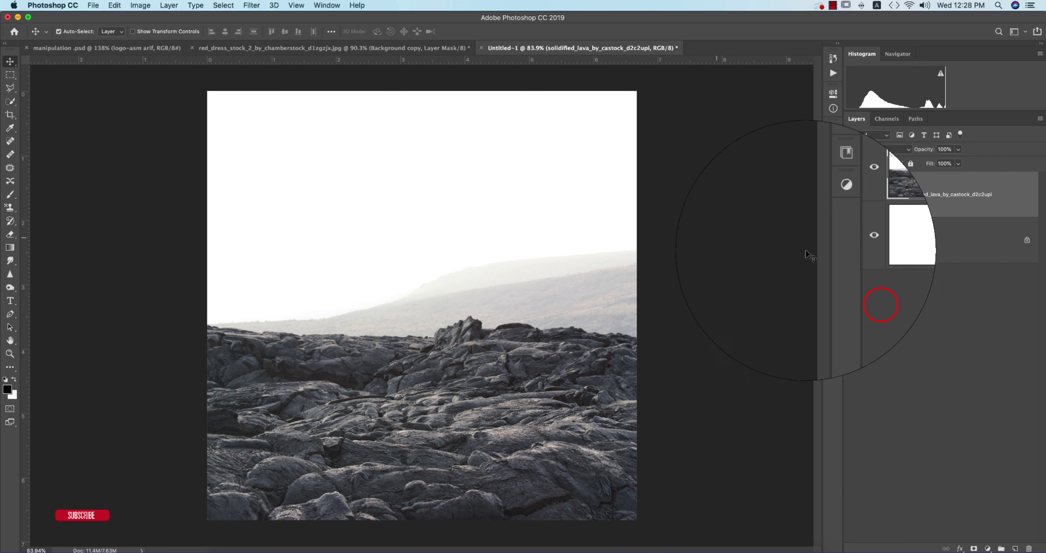
{"action": "left_click", "coordinate": [973, 547]}
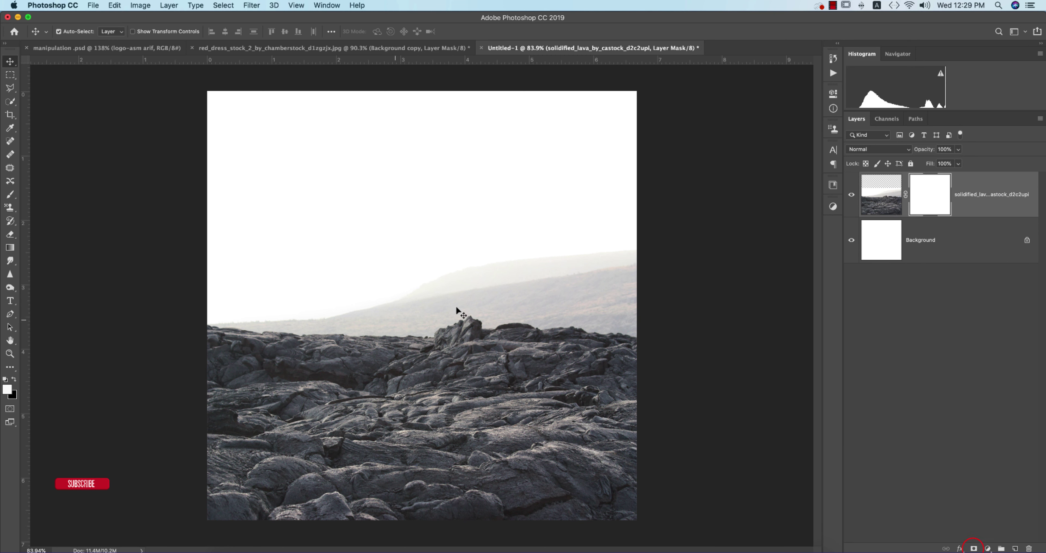
Add a Solid Color fill layer in light grey #eeeeee between the Background and the lava layer
{"action": "left_click", "coordinate": [941, 261]}
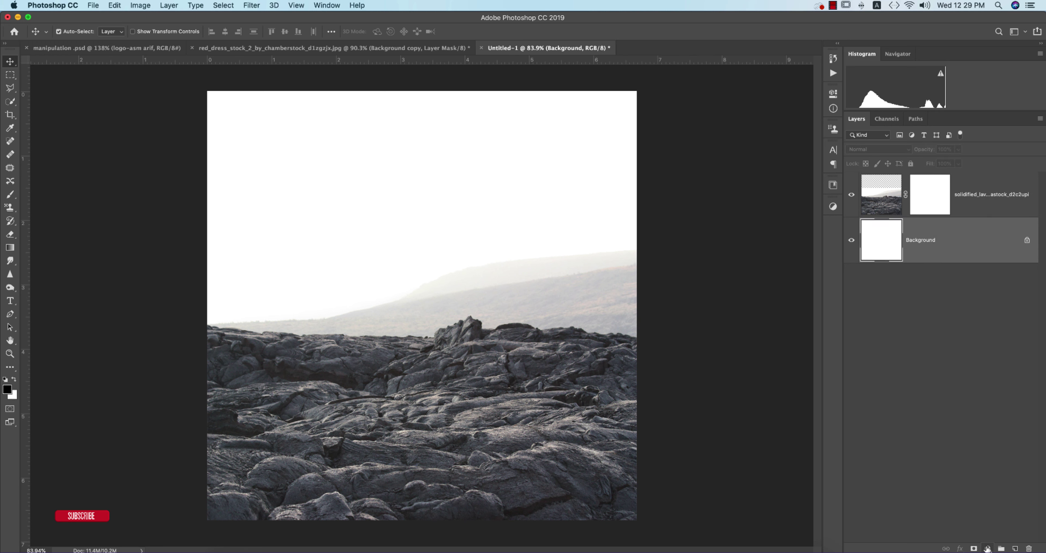
{"action": "left_click", "coordinate": [987, 548]}
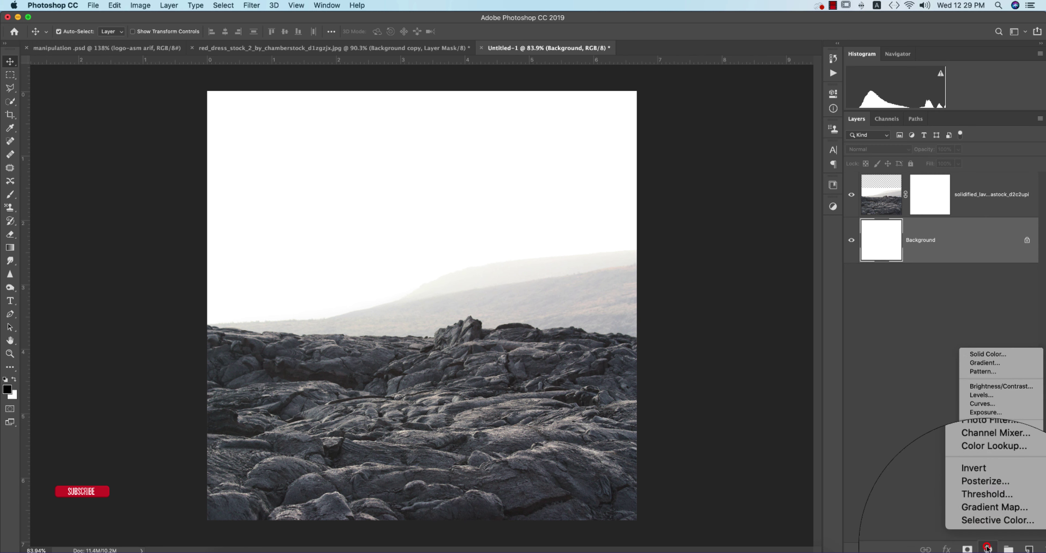
{"action": "left_click", "coordinate": [997, 354]}
{"action": "left_click", "coordinate": [611, 252]}
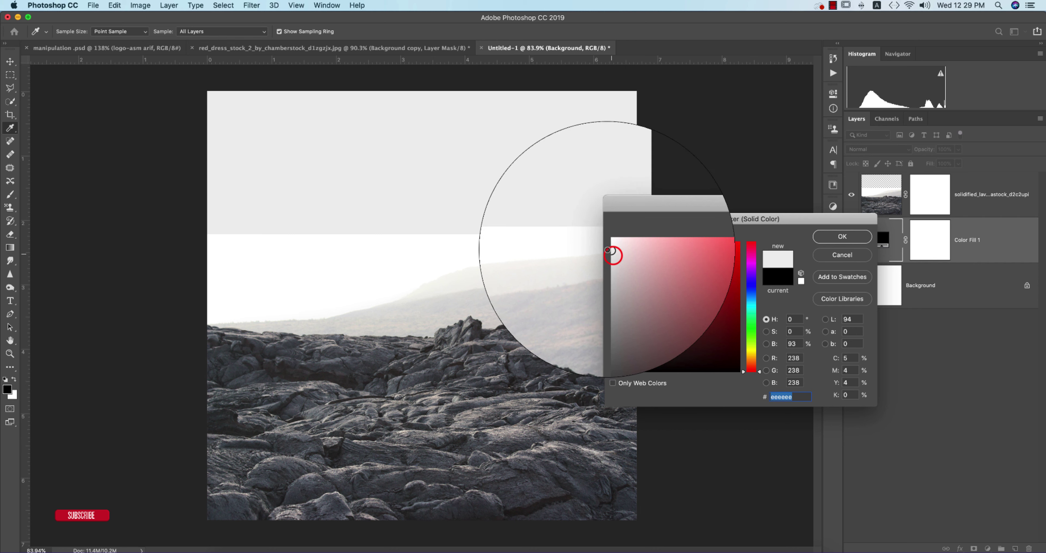
{"action": "left_click", "coordinate": [842, 236]}
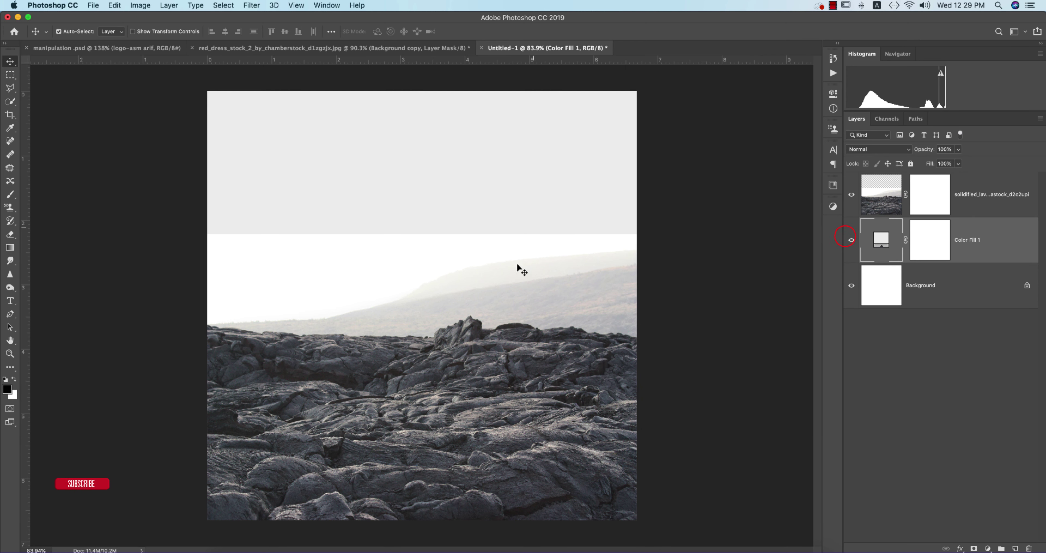
Fade the lava layer's sky and distant hills into the grey fill with a vertical black-to-white gradient on its layer mask
{"action": "left_click", "coordinate": [980, 202]}
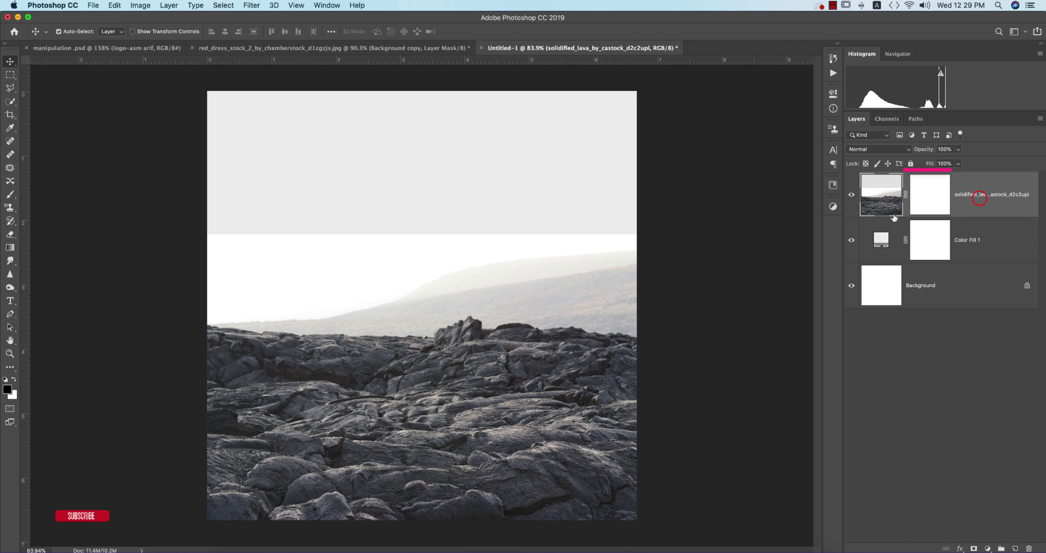
{"action": "left_click", "coordinate": [925, 192]}
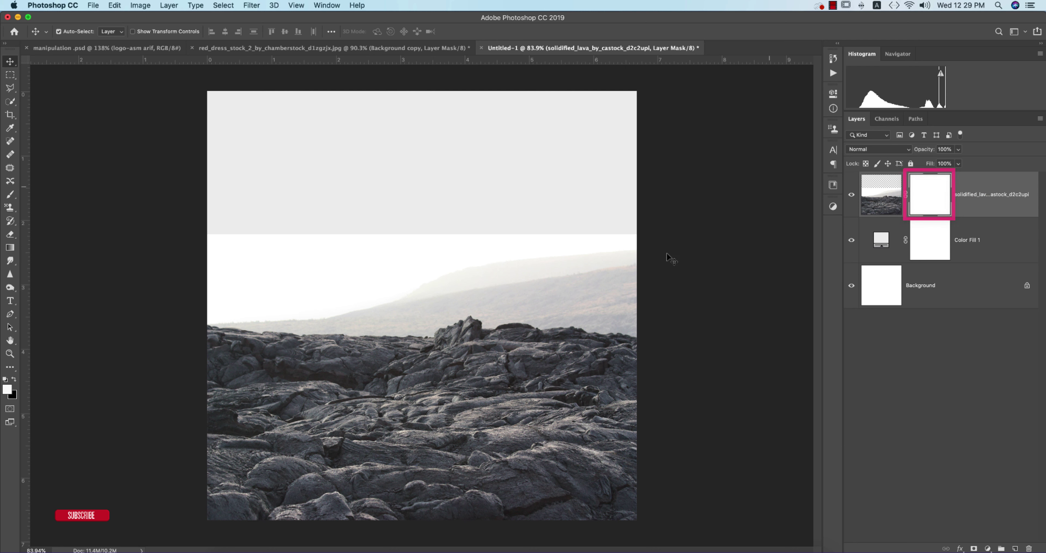
{"action": "key", "text": "g"}
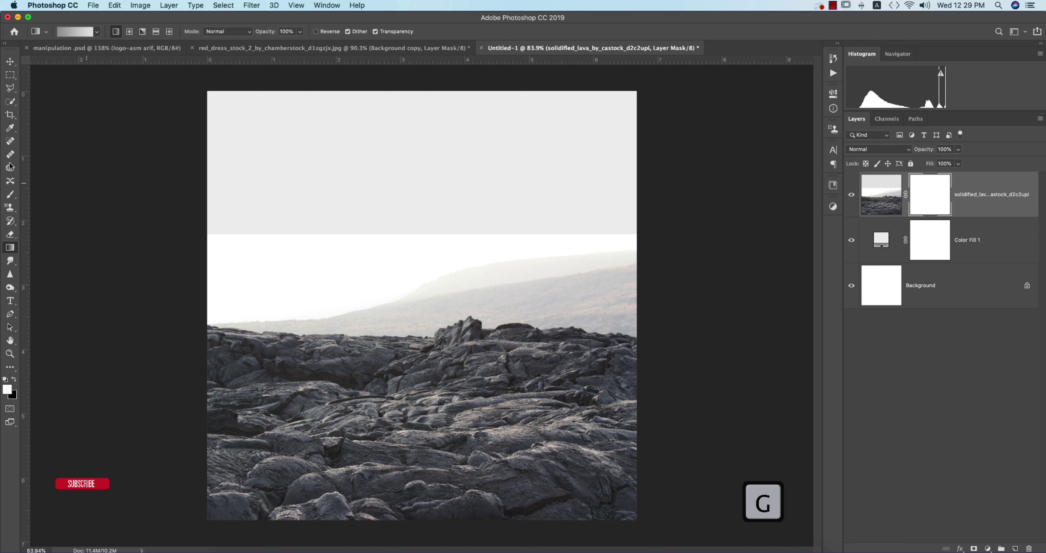
{"action": "left_click_drag", "start_coordinate": [462, 223], "coordinate": [469, 262]}
{"action": "left_click_drag", "start_coordinate": [463, 165], "coordinate": [464, 290]}
{"action": "left_click_drag", "start_coordinate": [404, 259], "coordinate": [406, 302]}
{"action": "left_click_drag", "start_coordinate": [420, 224], "coordinate": [415, 302]}
{"action": "left_click_drag", "start_coordinate": [415, 251], "coordinate": [411, 308]}
{"action": "left_click_drag", "start_coordinate": [414, 268], "coordinate": [409, 306]}
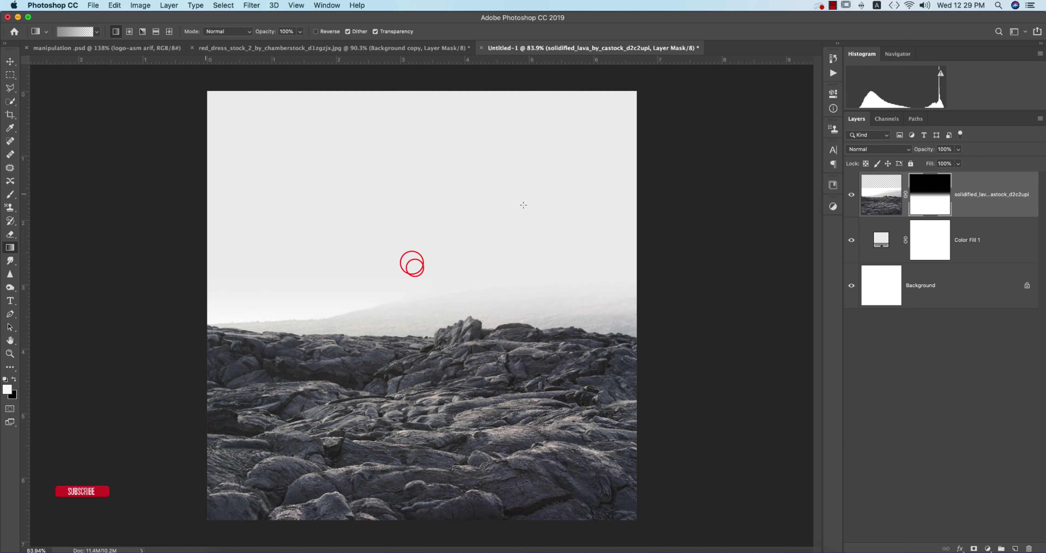
{"action": "left_click", "coordinate": [11, 63]}
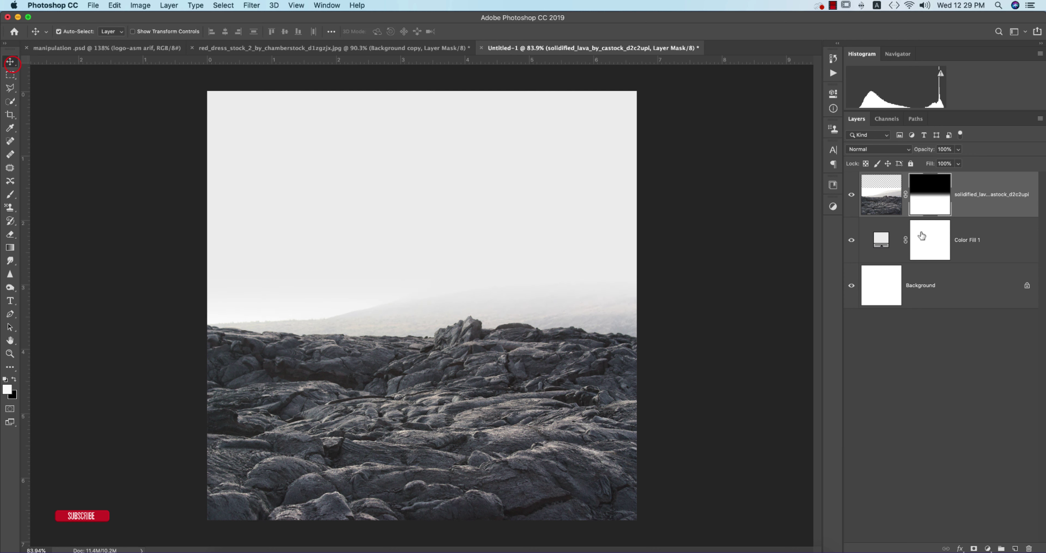
Place the calling_ritual image above the colour fill layer, scaled to about 176% so its cloudy windmill sky covers the area behind the rocks
{"action": "left_click", "coordinate": [983, 243]}
{"action": "left_click", "coordinate": [93, 5]}
{"action": "left_click", "coordinate": [140, 190]}
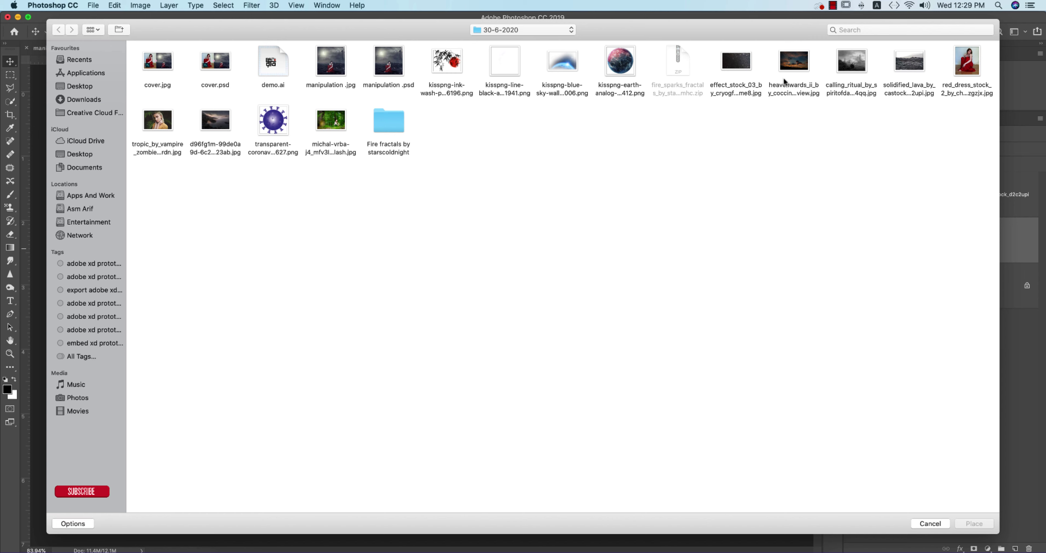
{"action": "left_click", "coordinate": [852, 61]}
{"action": "key", "text": "Return"}
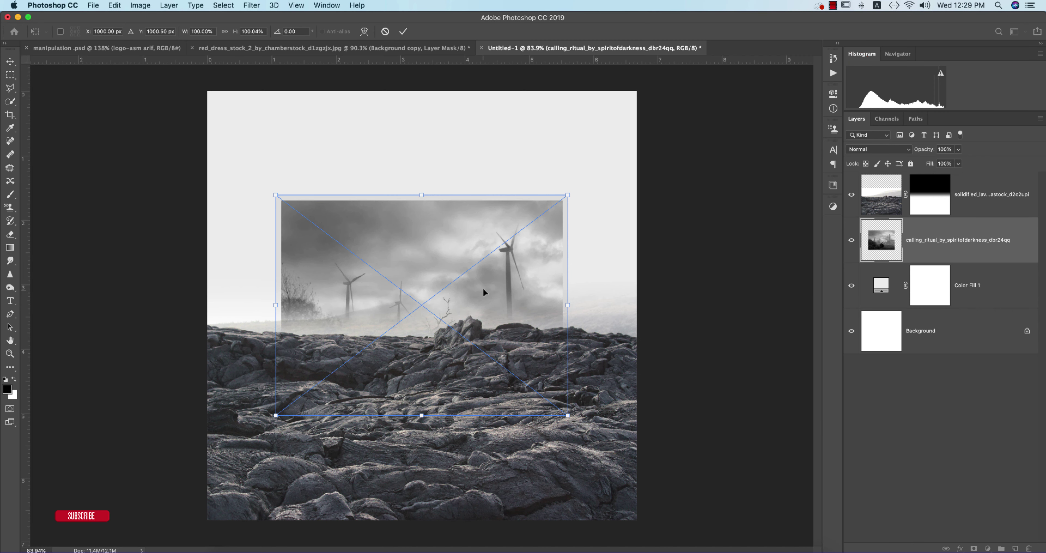
{"action": "left_click_drag", "start_coordinate": [421, 194], "coordinate": [388, 29]}
{"action": "left_click_drag", "start_coordinate": [567, 147], "coordinate": [535, 200]}
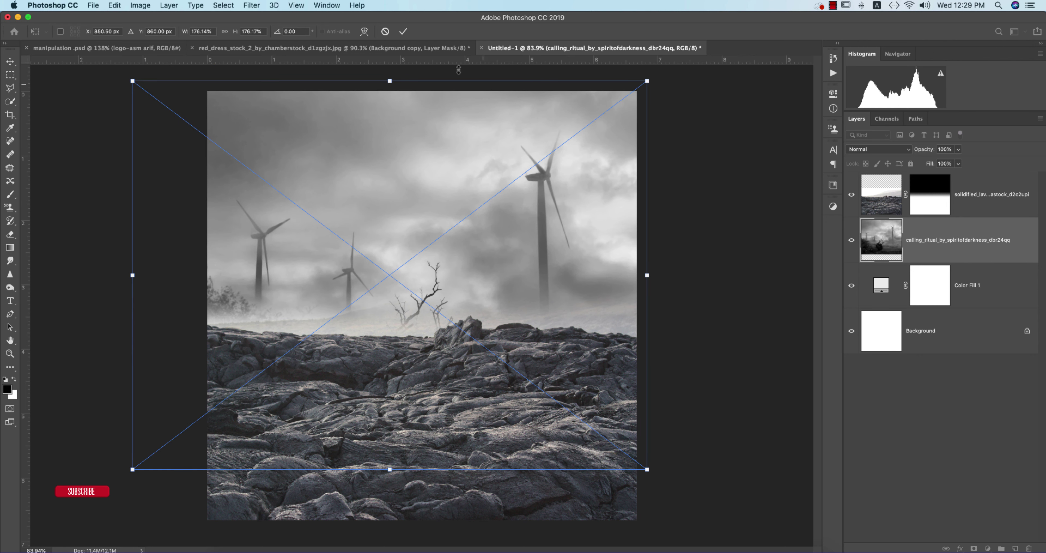
{"action": "left_click", "coordinate": [403, 32]}
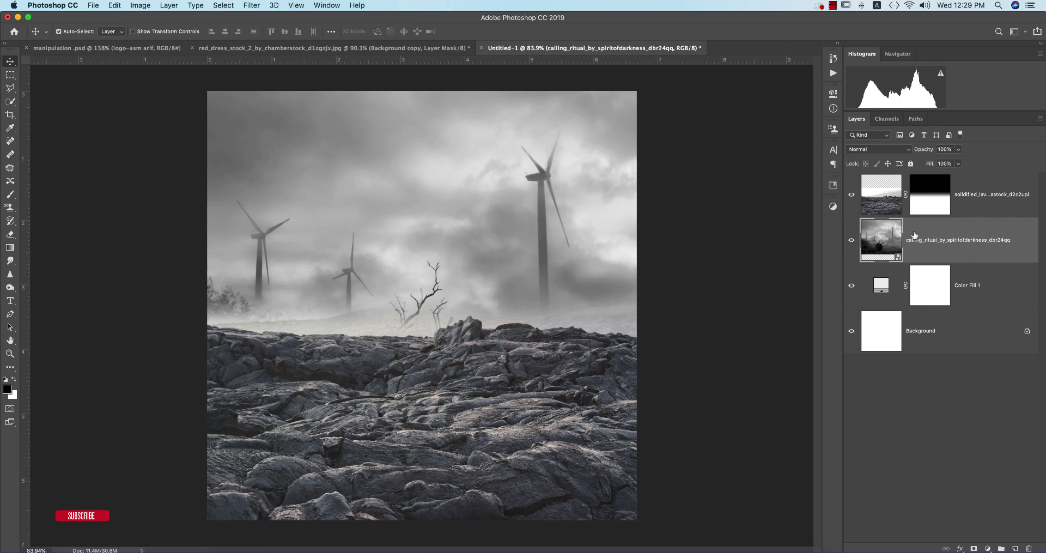
Rasterize the calling_ritual layer and remove the bare branches above the rocks with the content-aware Spot Healing Brush
{"action": "right_click", "coordinate": [882, 237]}
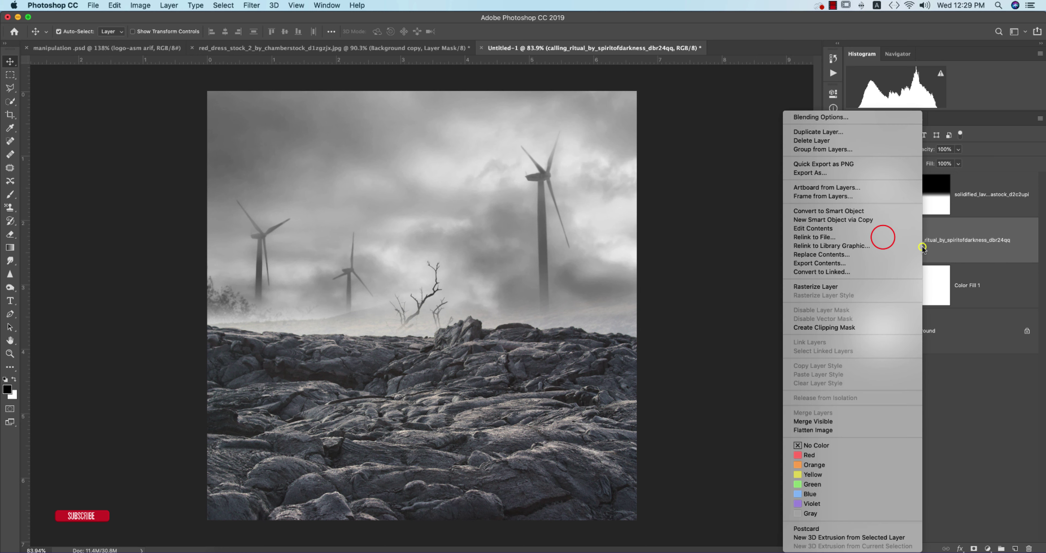
{"action": "left_click", "coordinate": [811, 283]}
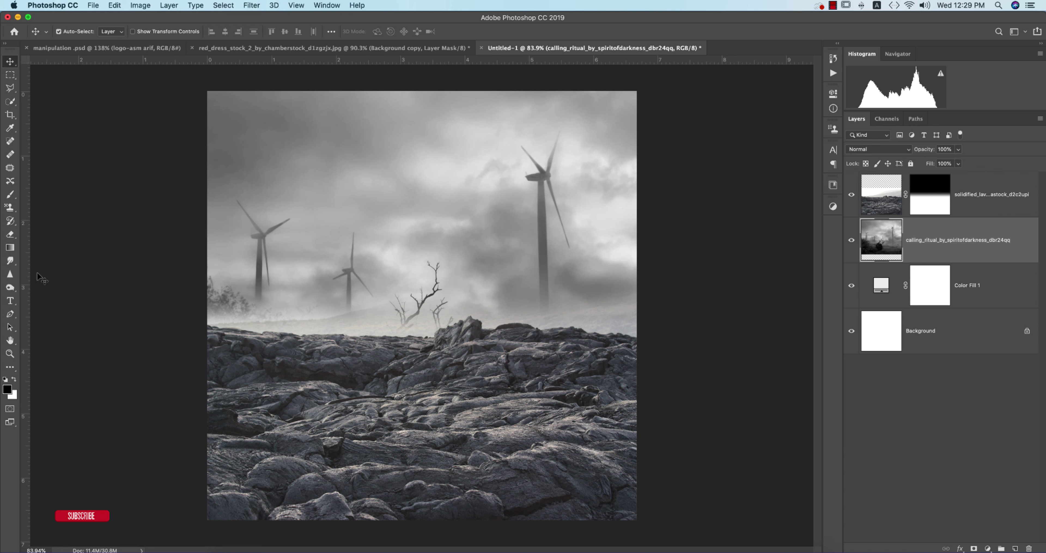
{"action": "key", "text": "j"}
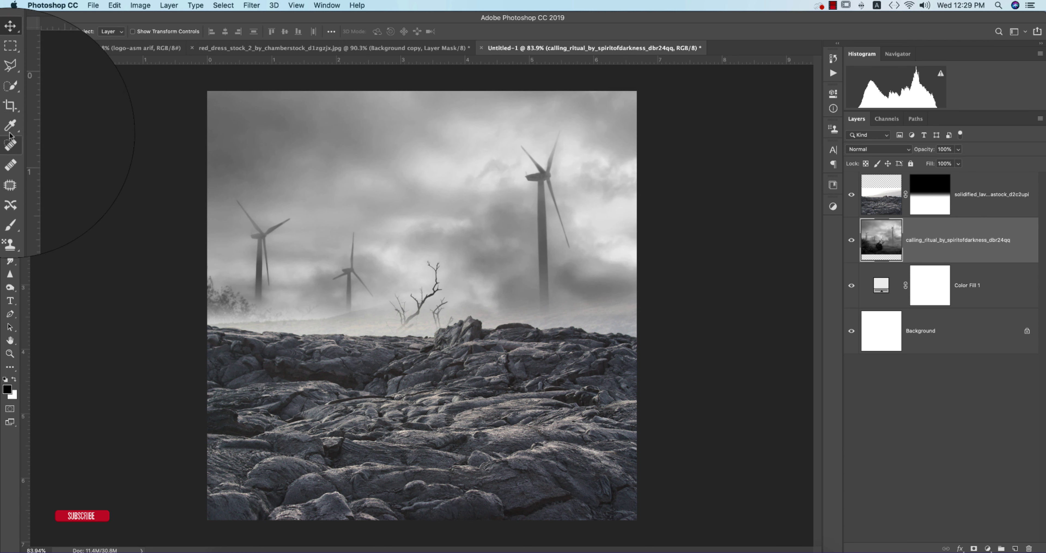
{"action": "key", "text": "bracketright"}
{"action": "key", "text": "bracketright"}
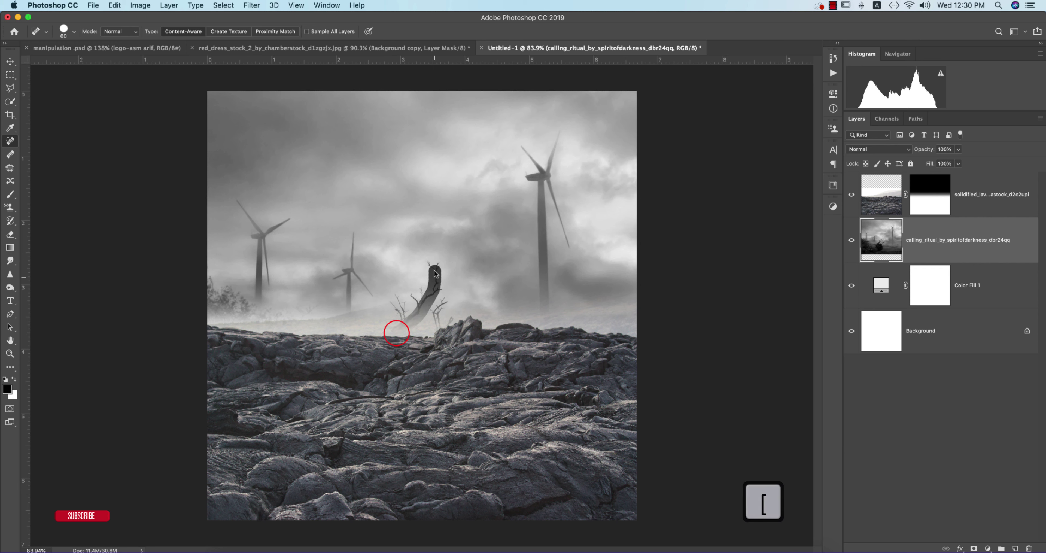
{"action": "left_click_drag", "start_coordinate": [436, 263], "coordinate": [437, 321]}
{"action": "right_click", "coordinate": [923, 246]}
{"action": "left_click", "coordinate": [747, 280]}
{"action": "left_click_drag", "start_coordinate": [413, 295], "coordinate": [419, 306]}
{"action": "left_click_drag", "start_coordinate": [402, 313], "coordinate": [394, 300]}
{"action": "left_click", "coordinate": [405, 326]}
{"action": "left_click", "coordinate": [387, 324]}
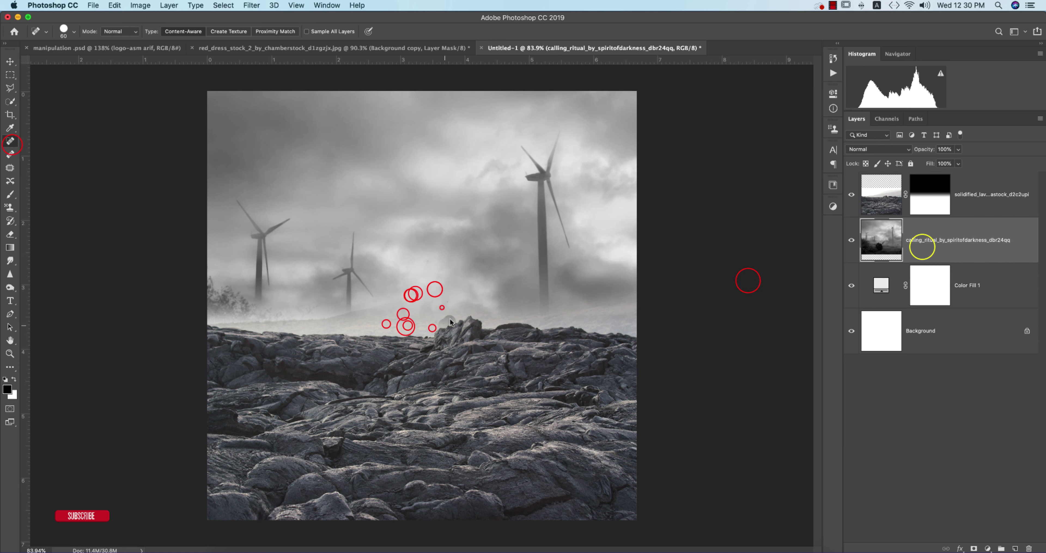
{"action": "left_click", "coordinate": [15, 65]}
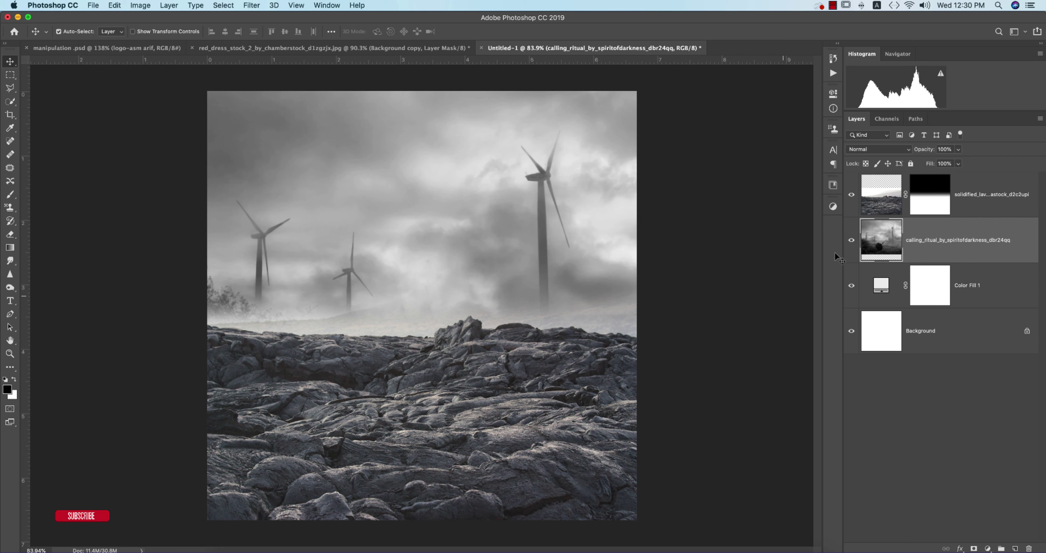
Bring the masked cutout of the woman from the red dress document into the composite and stack it above the lava layer
{"action": "left_click", "coordinate": [257, 49]}
{"action": "left_click_drag", "start_coordinate": [459, 129], "coordinate": [504, 271]}
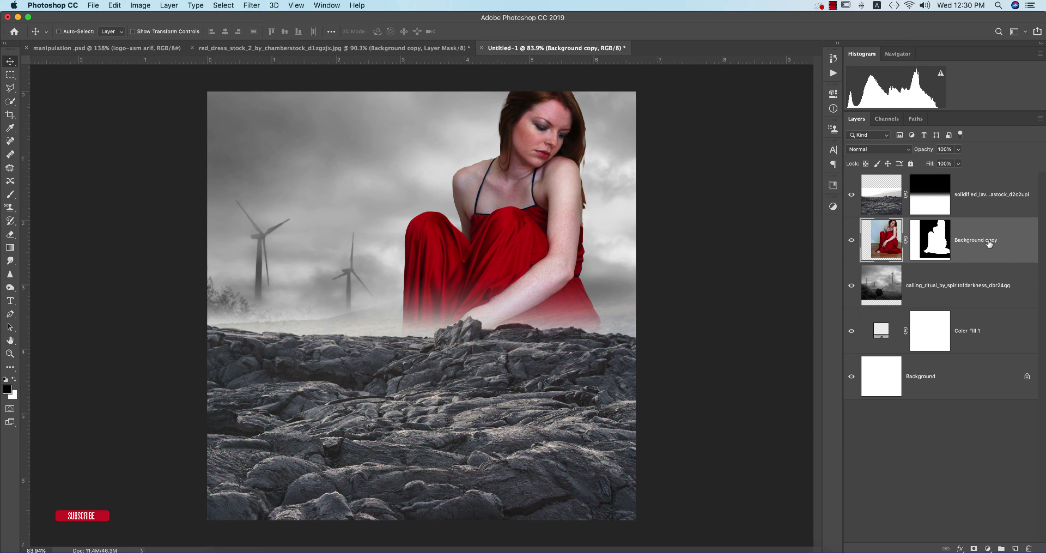
{"action": "key", "text": "super+bracketright"}
Scale the woman down to slightly over 42% and seat her on the lava rocks near the canvas's horizontal centre
{"action": "key", "text": "super+t"}
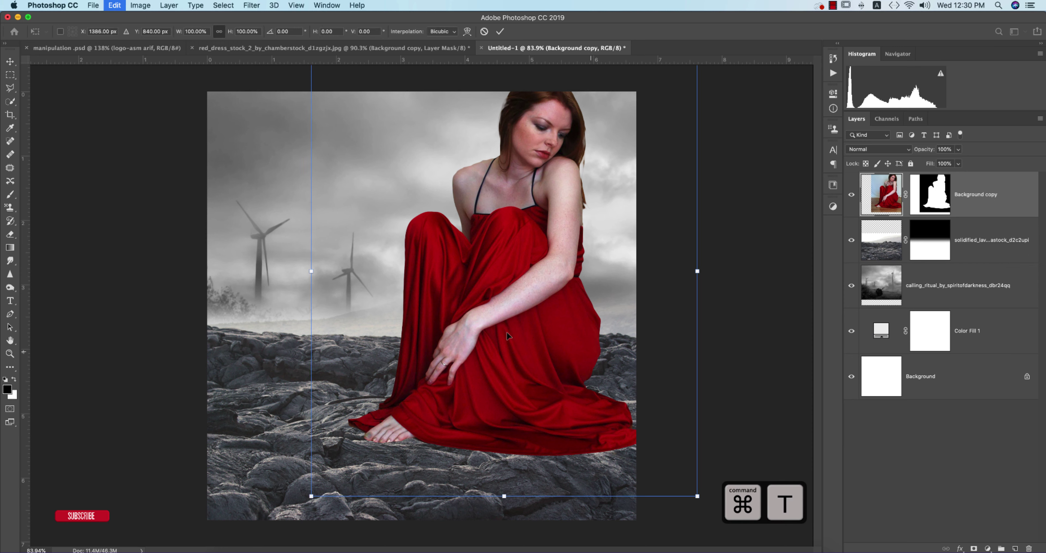
{"action": "left_click_drag", "start_coordinate": [697, 271], "coordinate": [467, 270]}
{"action": "left_click_drag", "start_coordinate": [403, 252], "coordinate": [443, 386]}
{"action": "left_click_drag", "start_coordinate": [419, 307], "coordinate": [418, 301]}
{"action": "mouse_move", "coordinate": [447, 366]}
{"action": "left_mouse_down"}
{"action": "mouse_move", "coordinate": [427, 374]}
{"action": "mouse_move", "coordinate": [447, 379]}
{"action": "mouse_move", "coordinate": [459, 363]}
{"action": "mouse_move", "coordinate": [448, 368]}
{"action": "left_mouse_up"}
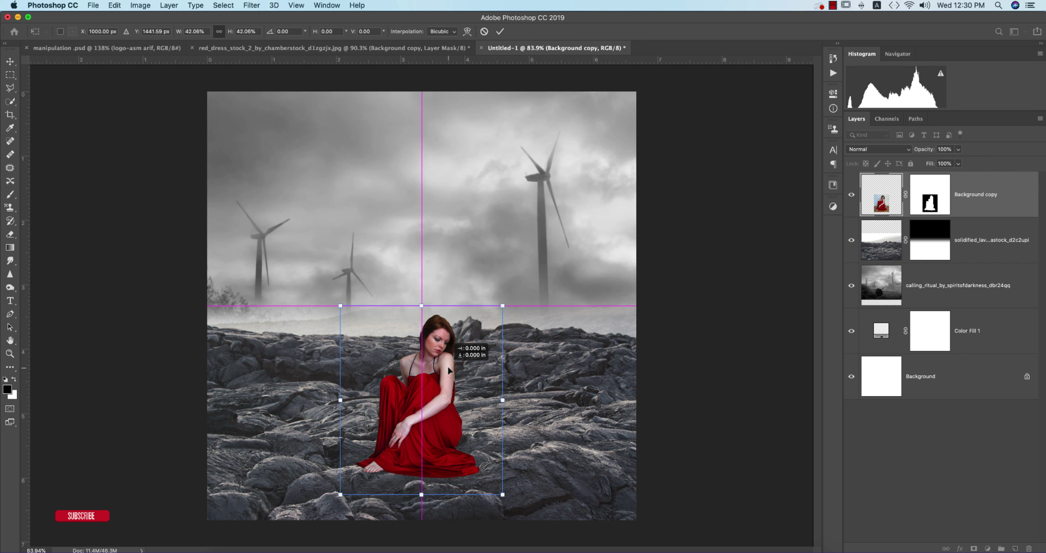
{"action": "left_click_drag", "start_coordinate": [421, 305], "coordinate": [425, 301]}
{"action": "left_click", "coordinate": [500, 31]}
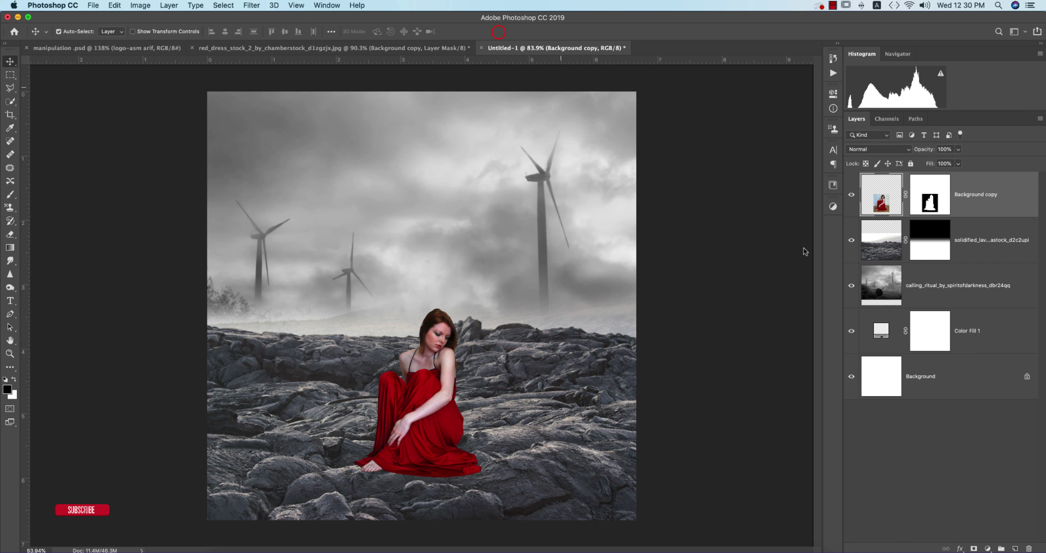
Group the solidified lava and calling_ritual layers together after toggling the lava layer's visibility to check it
{"action": "left_click", "coordinate": [976, 288]}
{"action": "left_click", "coordinate": [971, 235], "text": "shift"}
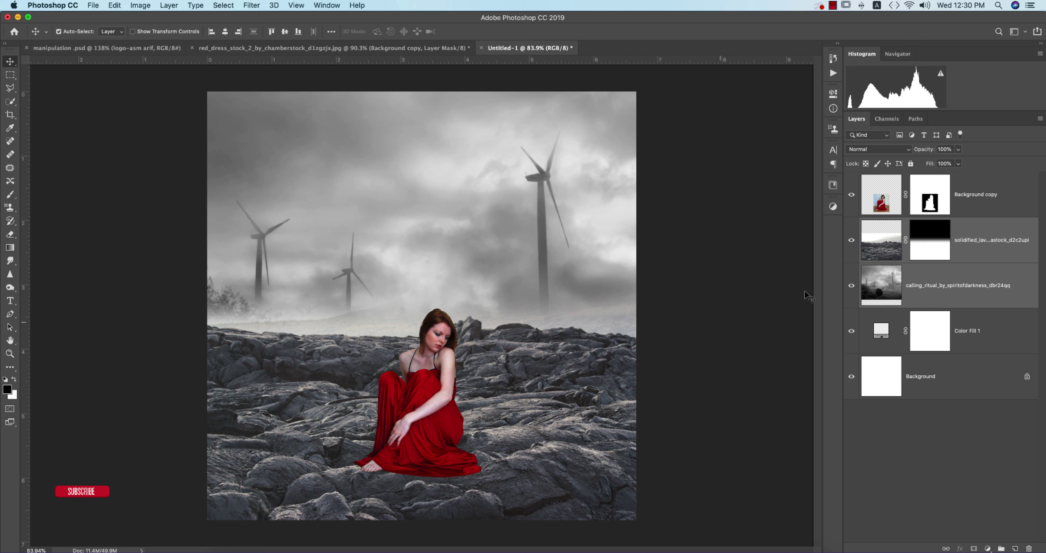
{"action": "left_click", "coordinate": [850, 240]}
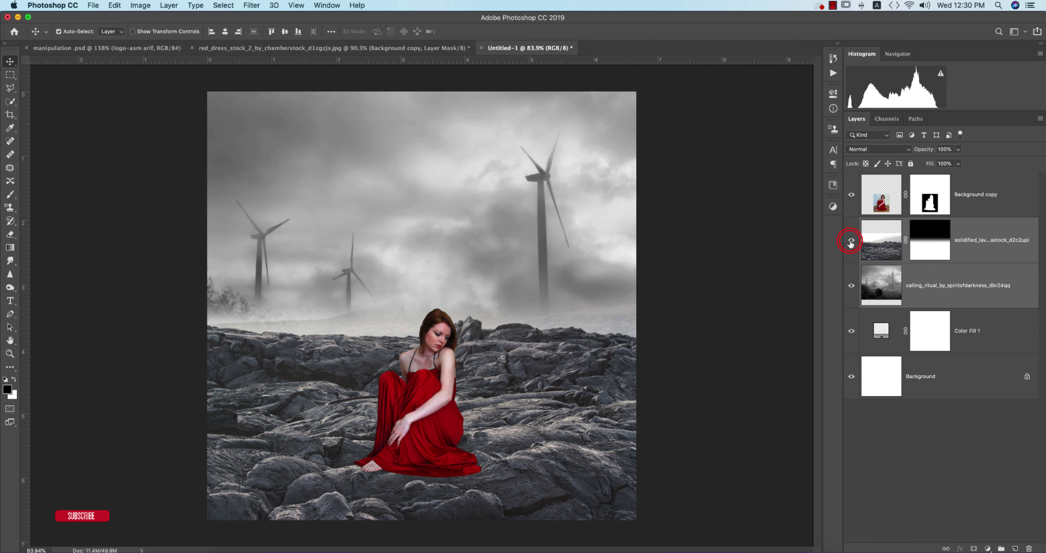
{"action": "left_click", "coordinate": [850, 241]}
{"action": "left_click", "coordinate": [851, 241]}
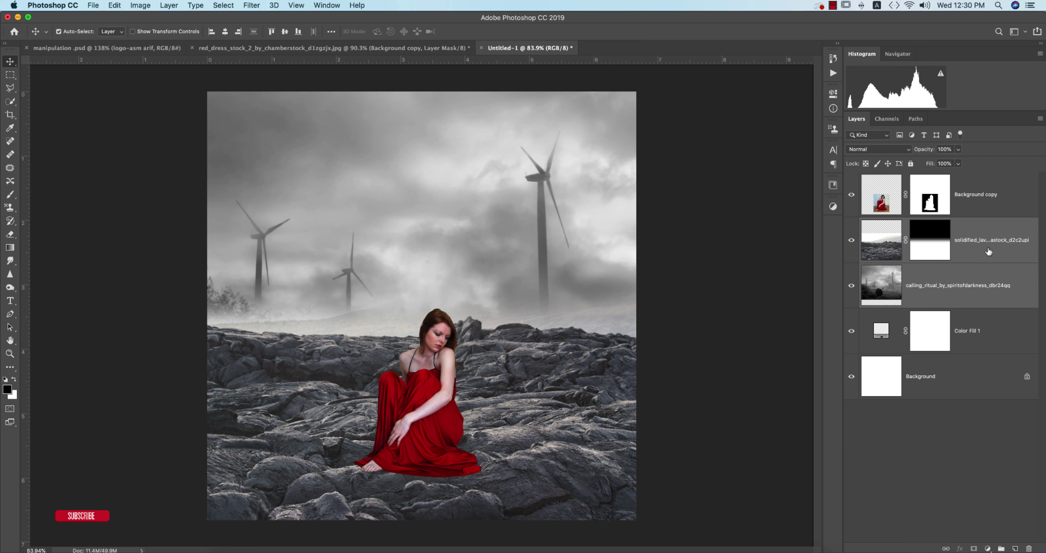
{"action": "key", "text": "super+g"}
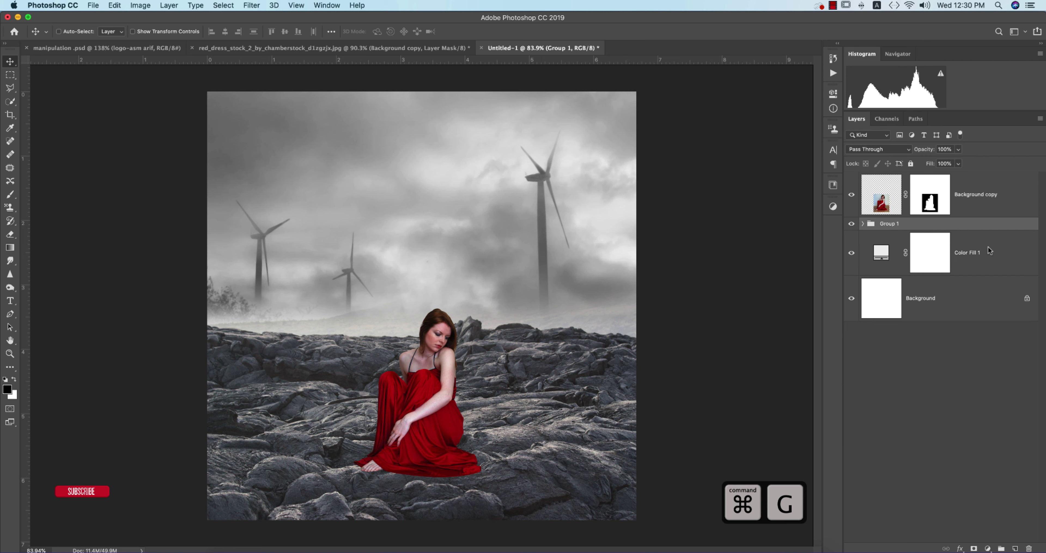
Merge Group 1 into a single layer, reverting a merge of all visible layers if it was applied first
{"action": "key", "text": "shift+super+e"}
{"action": "key", "text": "super+z"}
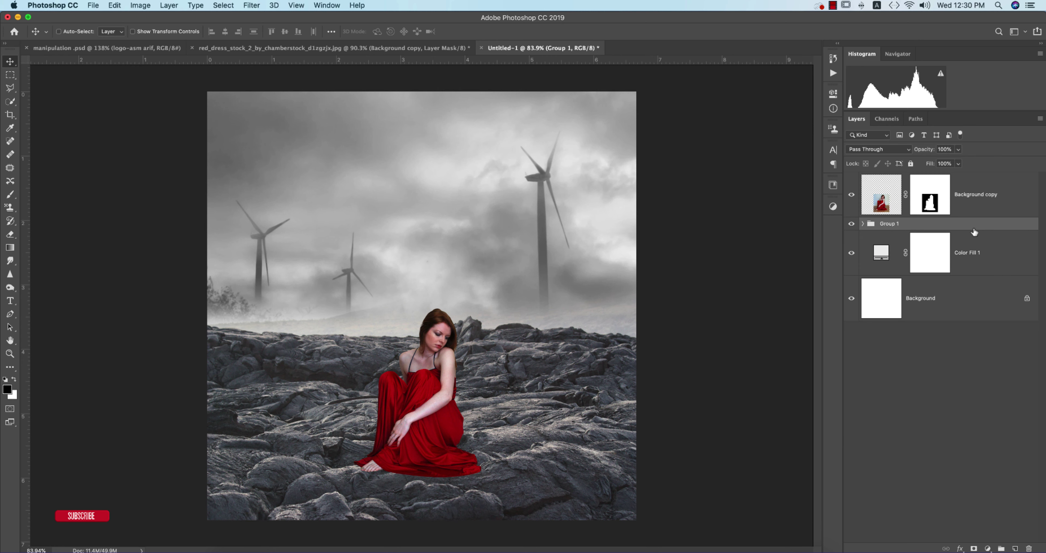
{"action": "key", "text": "super+e"}
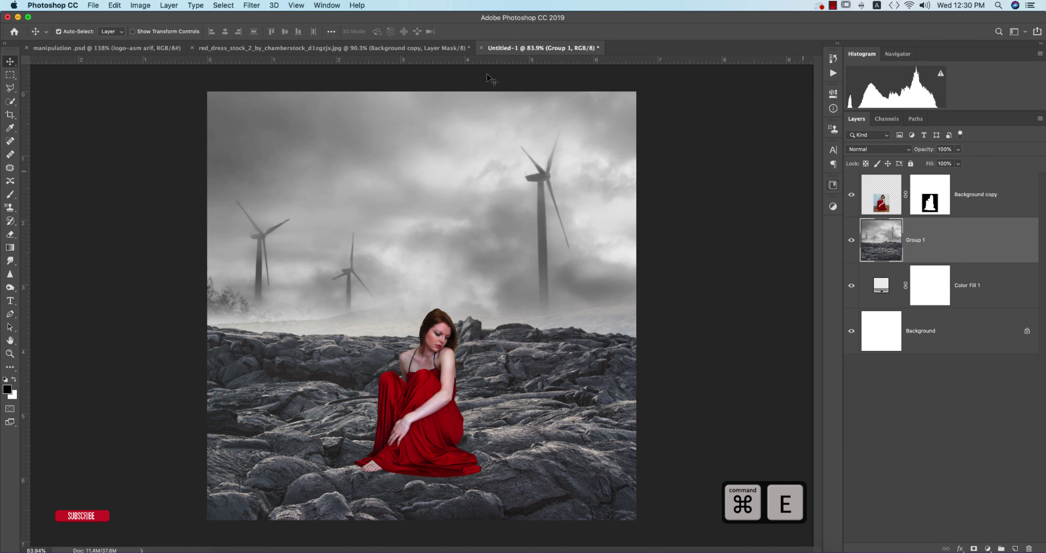
Apply a 10 px Tilt-Shift blur to the merged Group 1 layer, with the sharp band centred on the lower part of the woman's dress
{"action": "left_click", "coordinate": [251, 6]}
{"action": "mouse_move", "coordinate": [296, 147]}
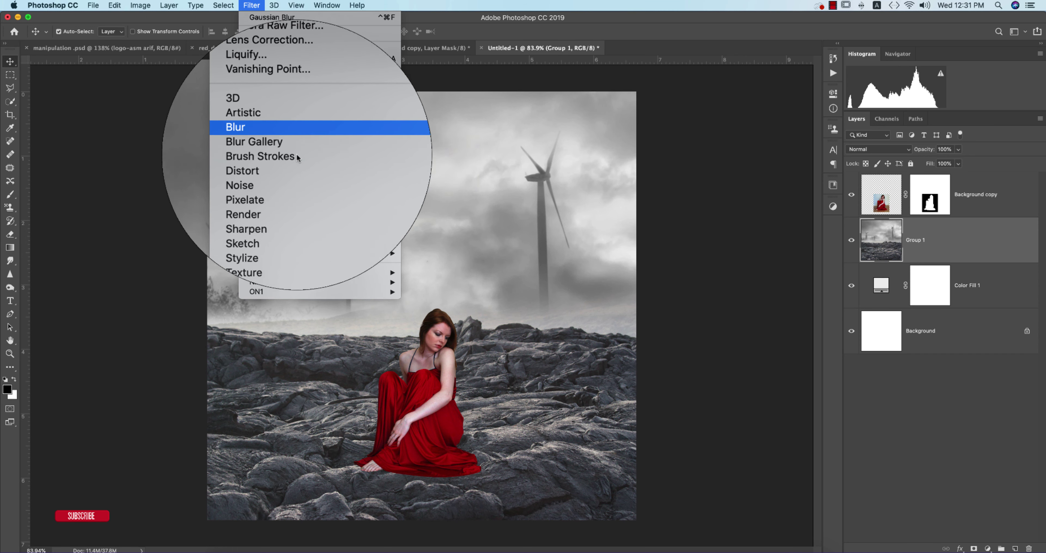
{"action": "left_click", "coordinate": [443, 169]}
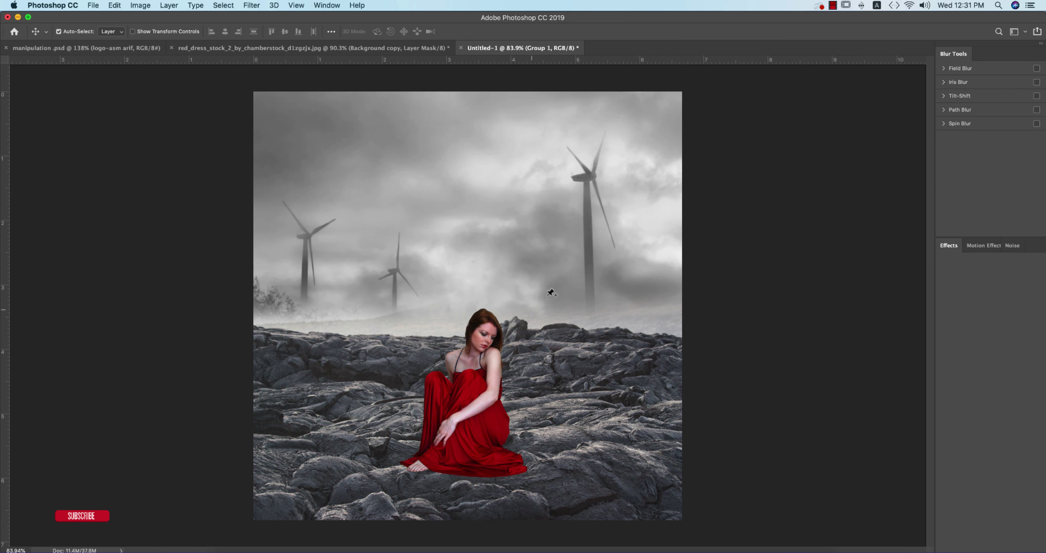
{"action": "left_click_drag", "start_coordinate": [469, 308], "coordinate": [482, 453]}
{"action": "left_click_drag", "start_coordinate": [514, 326], "coordinate": [518, 280]}
{"action": "left_click_drag", "start_coordinate": [519, 402], "coordinate": [518, 369]}
{"action": "left_click_drag", "start_coordinate": [492, 449], "coordinate": [493, 457]}
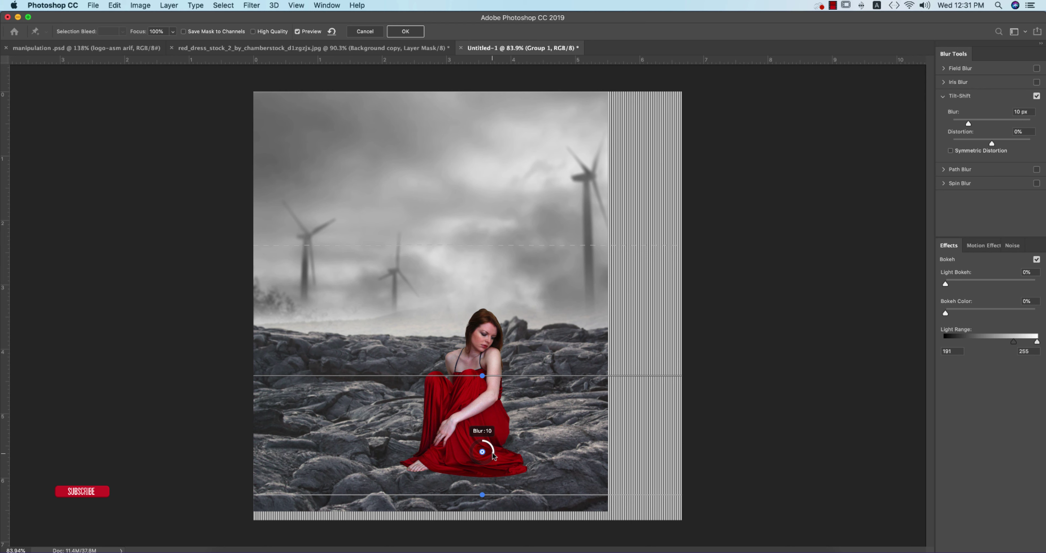
{"action": "left_click", "coordinate": [405, 33]}
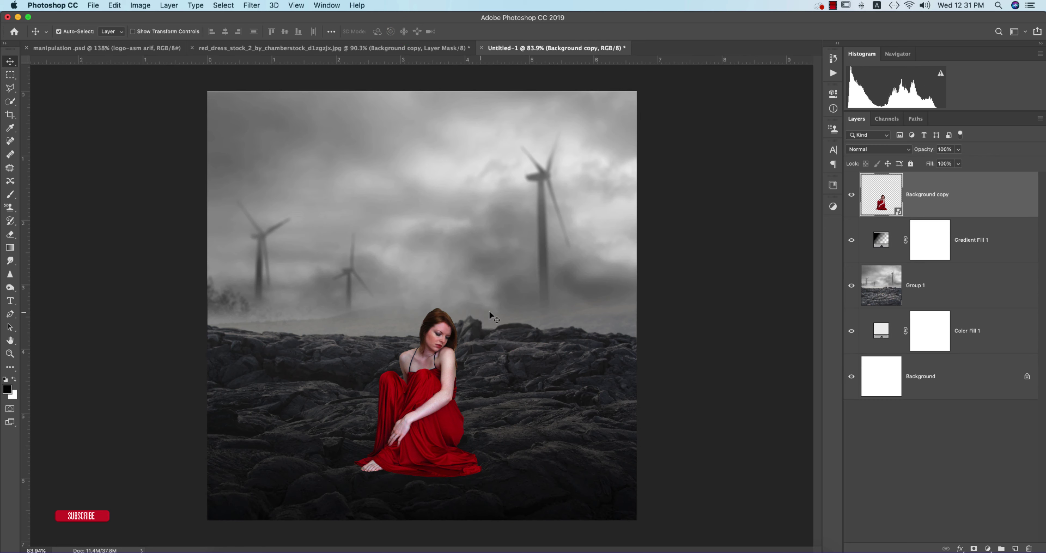
Undo the woman's smart object conversion and start brushing black on her layer mask over the faint line in the sky
{"action": "scroll", "coordinate": [491, 305], "scroll_direction": "up", "scroll_amount": 10}
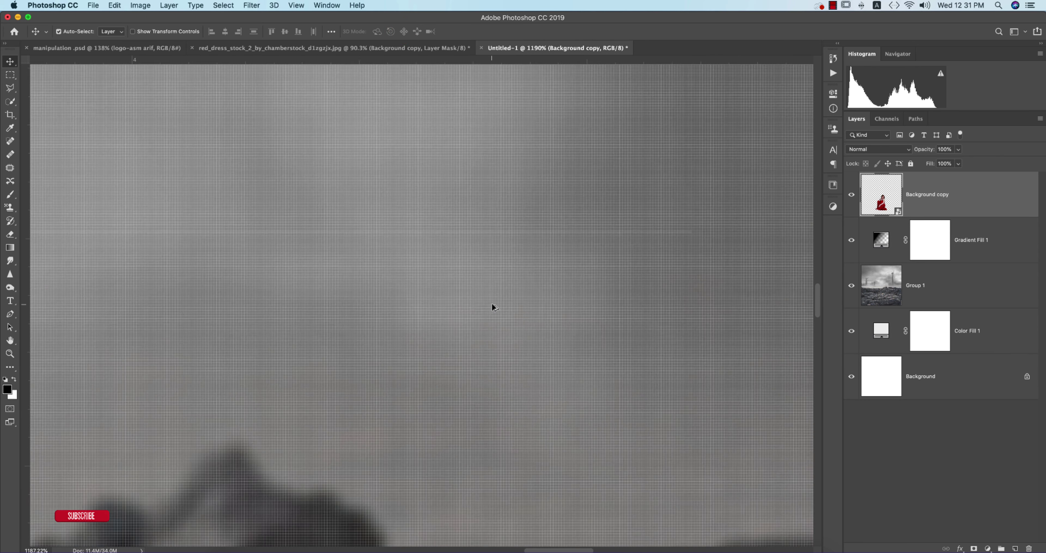
{"action": "scroll", "coordinate": [492, 303], "scroll_direction": "down", "scroll_amount": 5}
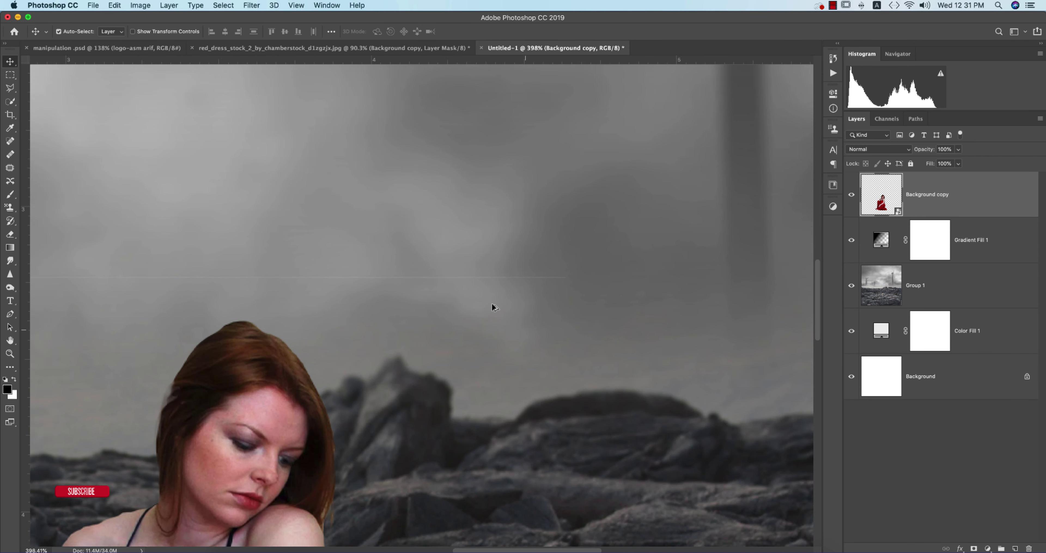
{"action": "scroll", "coordinate": [492, 303], "scroll_direction": "down", "scroll_amount": 2}
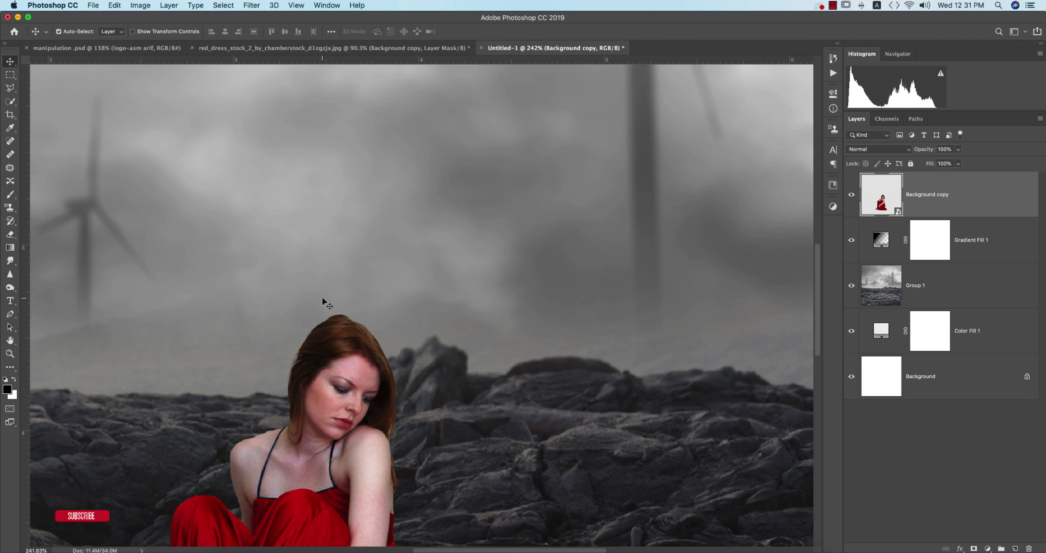
{"action": "key", "text": "b"}
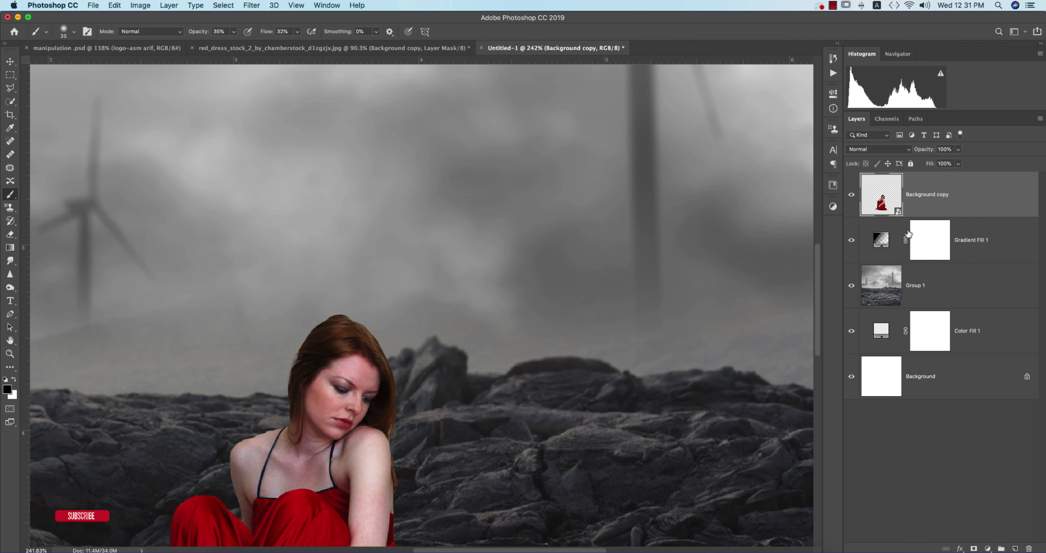
{"action": "key", "text": "x"}
{"action": "key", "text": "super+z"}
{"action": "left_click", "coordinate": [932, 189]}
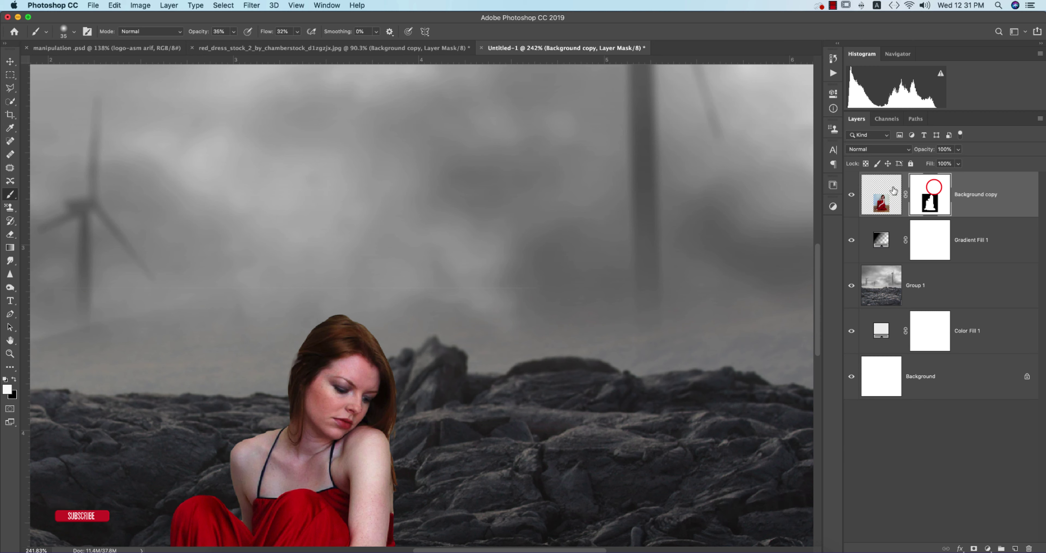
{"action": "left_click_drag", "start_coordinate": [452, 264], "coordinate": [651, 252]}
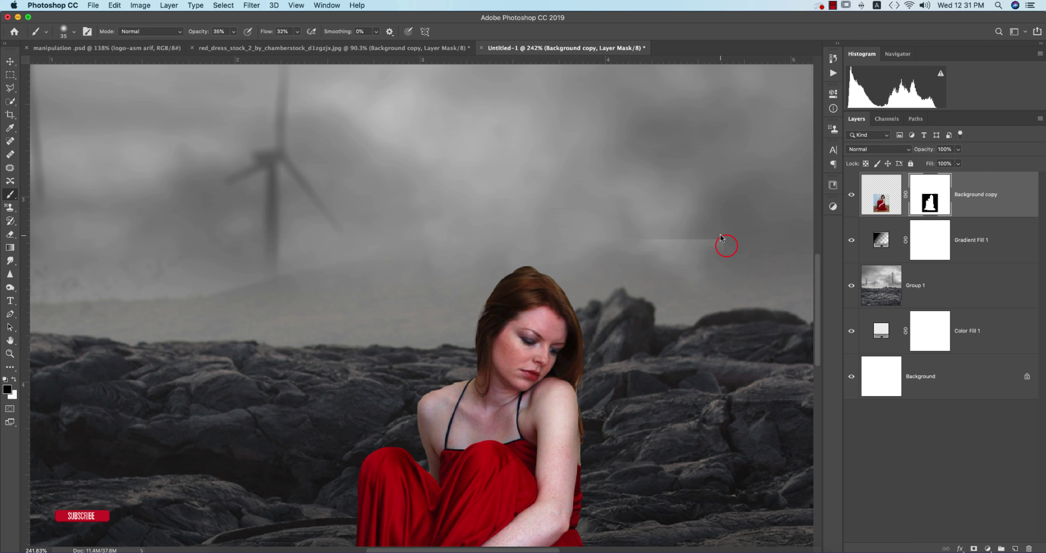
Set brush opacity and flow to 100%, enlarge the brush to 60, and paint out the leftover cutout edges around the woman on her mask
{"action": "left_click_drag", "start_coordinate": [263, 31], "coordinate": [346, 44]}
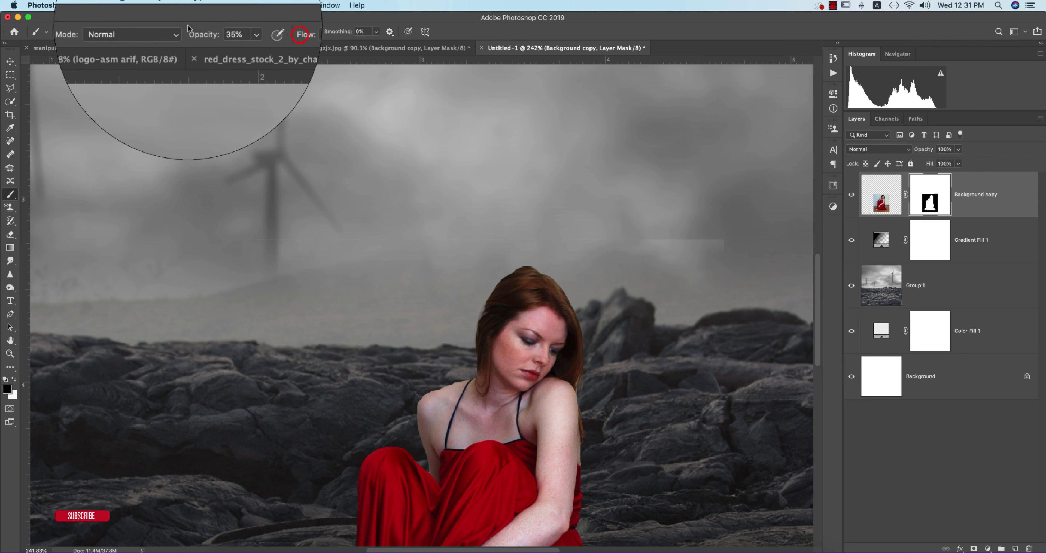
{"action": "left_click_drag", "start_coordinate": [196, 31], "coordinate": [342, 42]}
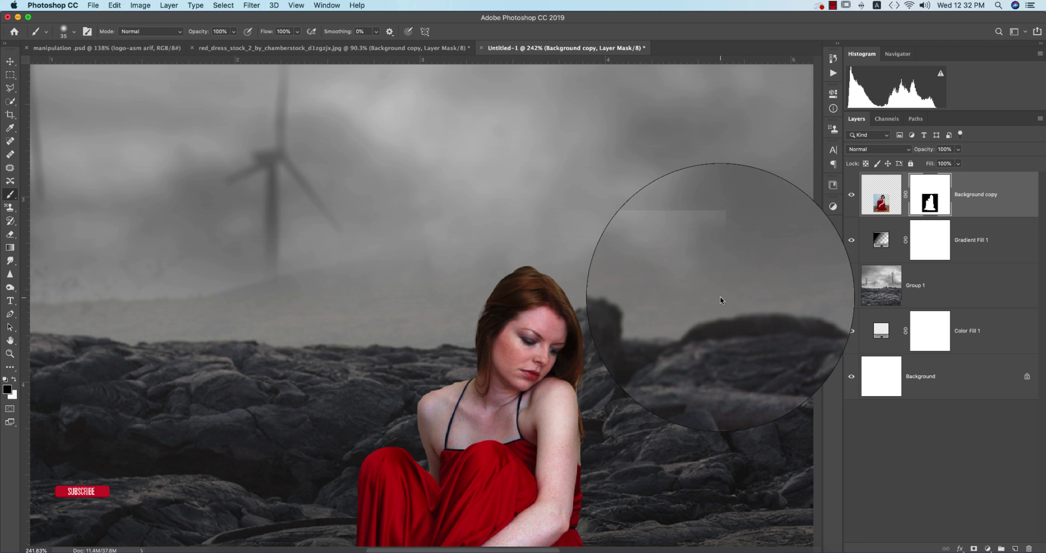
{"action": "key", "text": "bracketright"}
{"action": "key", "text": "bracketright"}
{"action": "mouse_move", "coordinate": [719, 261]}
{"action": "left_mouse_down"}
{"action": "mouse_move", "coordinate": [686, 244]}
{"action": "mouse_move", "coordinate": [721, 250]}
{"action": "mouse_move", "coordinate": [625, 236]}
{"action": "left_mouse_up"}
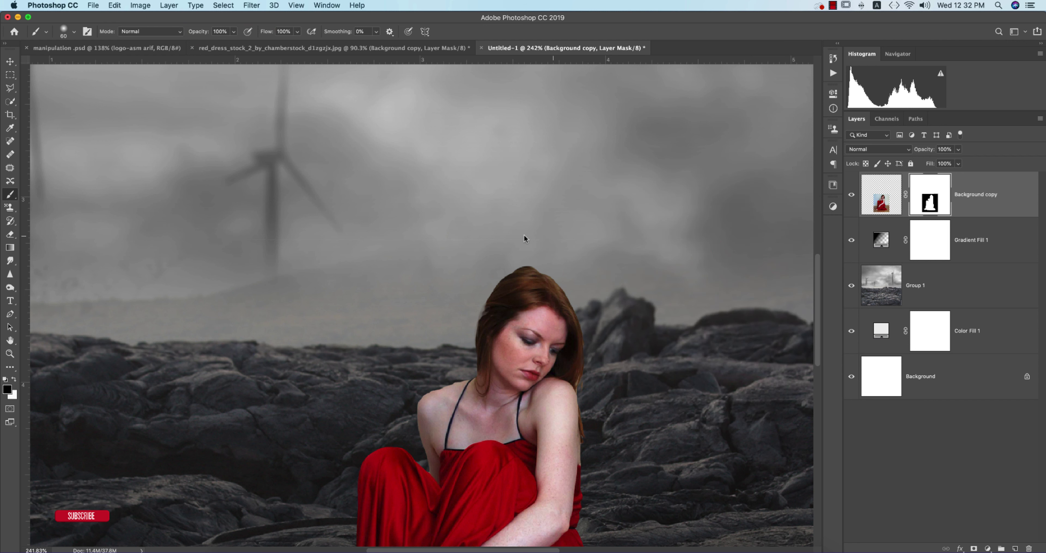
{"action": "left_click", "coordinate": [376, 230]}
{"action": "left_click_drag", "start_coordinate": [234, 261], "coordinate": [325, 180]}
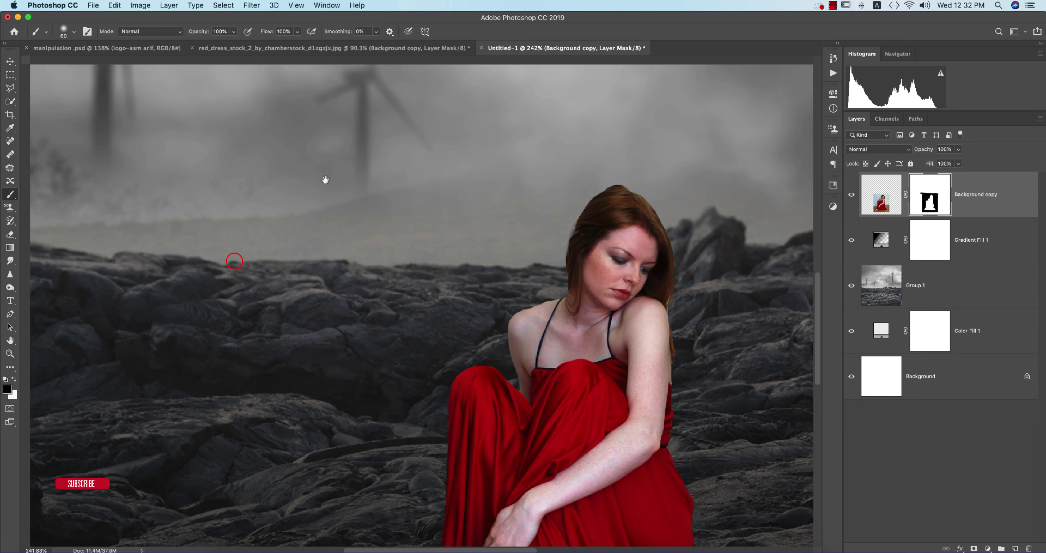
{"action": "left_click_drag", "start_coordinate": [321, 230], "coordinate": [275, 331]}
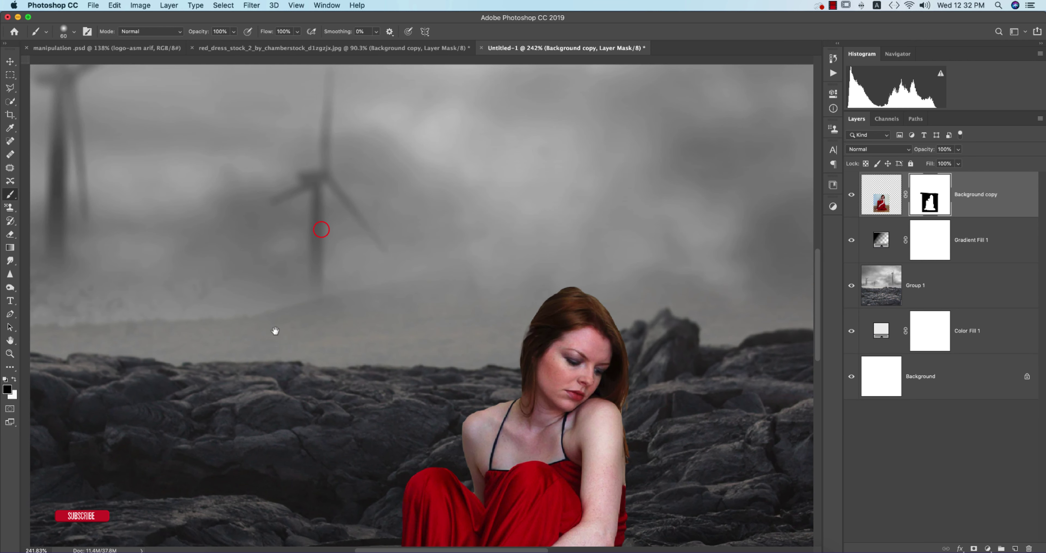
Convert the woman's Background copy layer to a smart object and compare the image with Gradient Fill 1 hidden and shown
{"action": "right_click", "coordinate": [982, 206]}
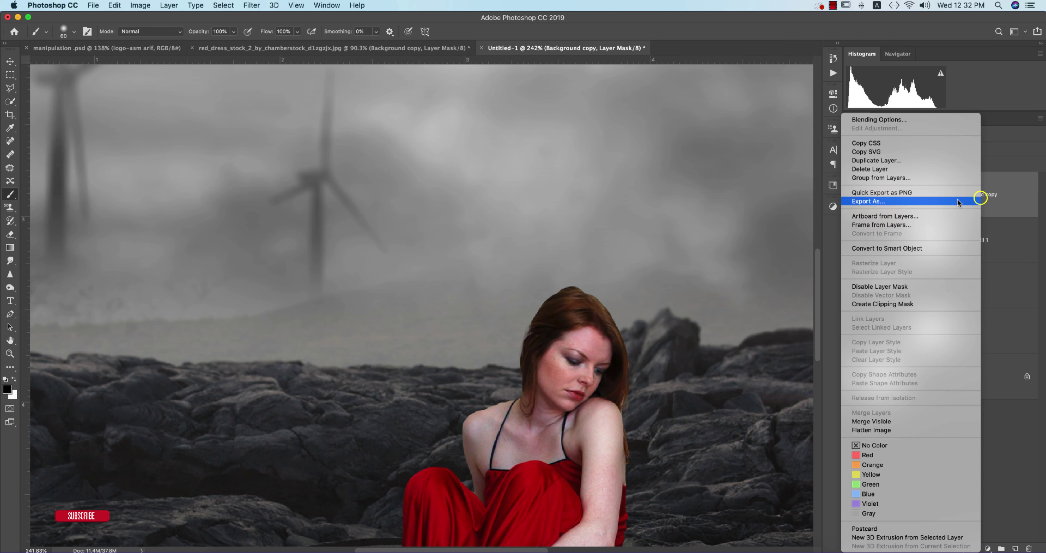
{"action": "left_click", "coordinate": [890, 249]}
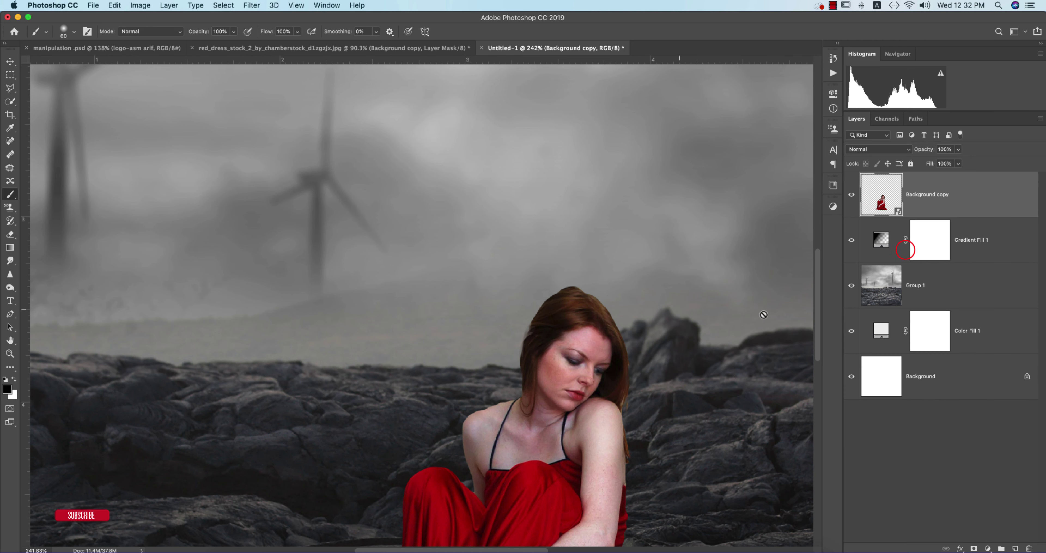
{"action": "left_click", "coordinate": [851, 240]}
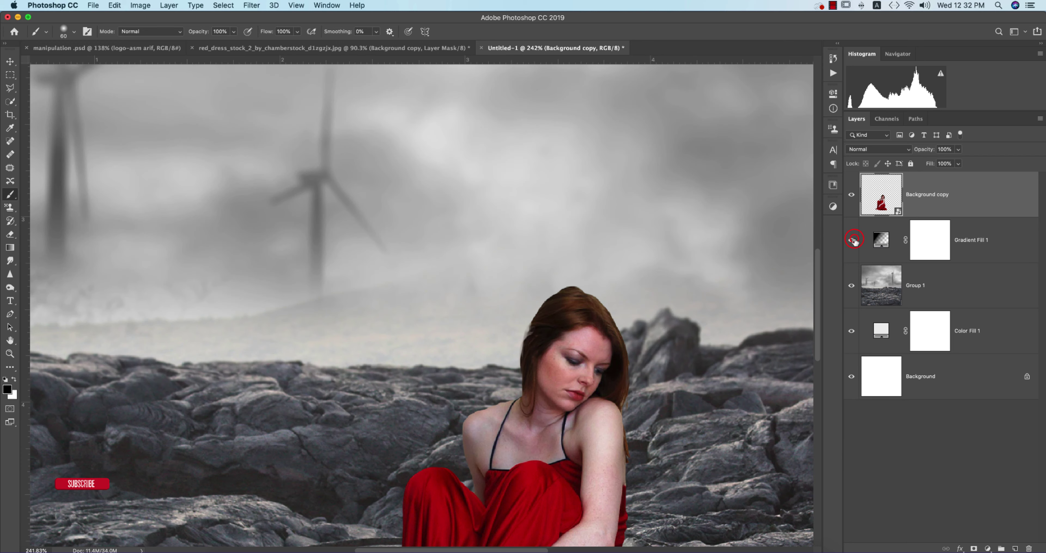
{"action": "left_click", "coordinate": [851, 240]}
{"action": "key", "text": "ctrl+0"}
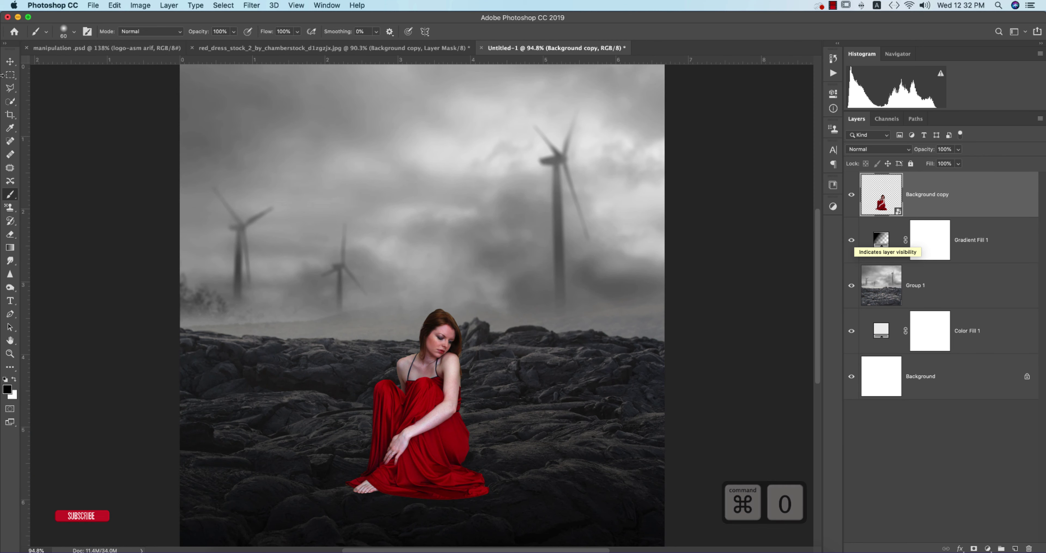
Add a new empty layer directly above Gradient Fill 1, beneath the woman
{"action": "left_click", "coordinate": [9, 62]}
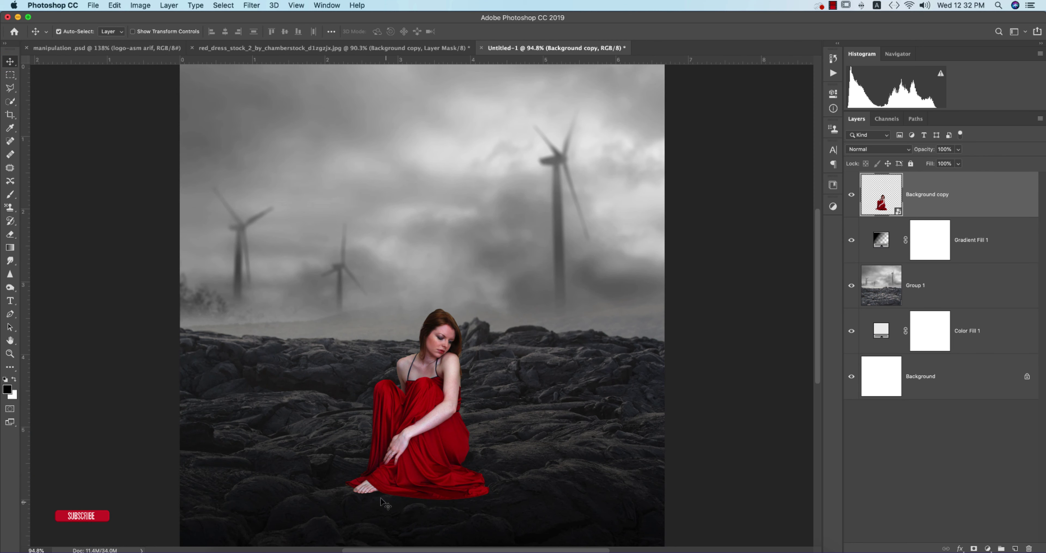
{"action": "left_click_drag", "start_coordinate": [414, 394], "coordinate": [454, 198]}
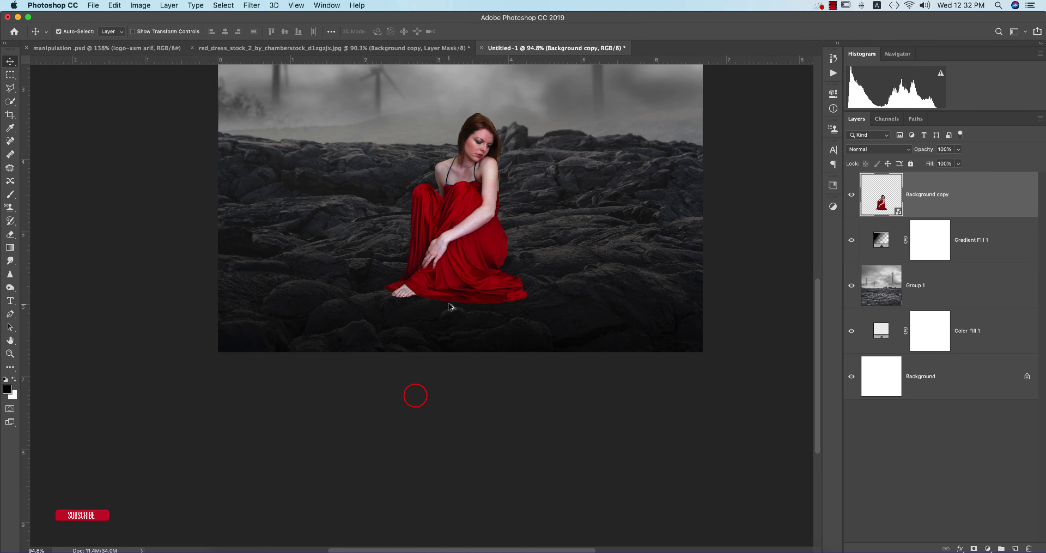
{"action": "scroll", "coordinate": [452, 307], "scroll_direction": "up", "scroll_amount": 4}
{"action": "left_click", "coordinate": [996, 240]}
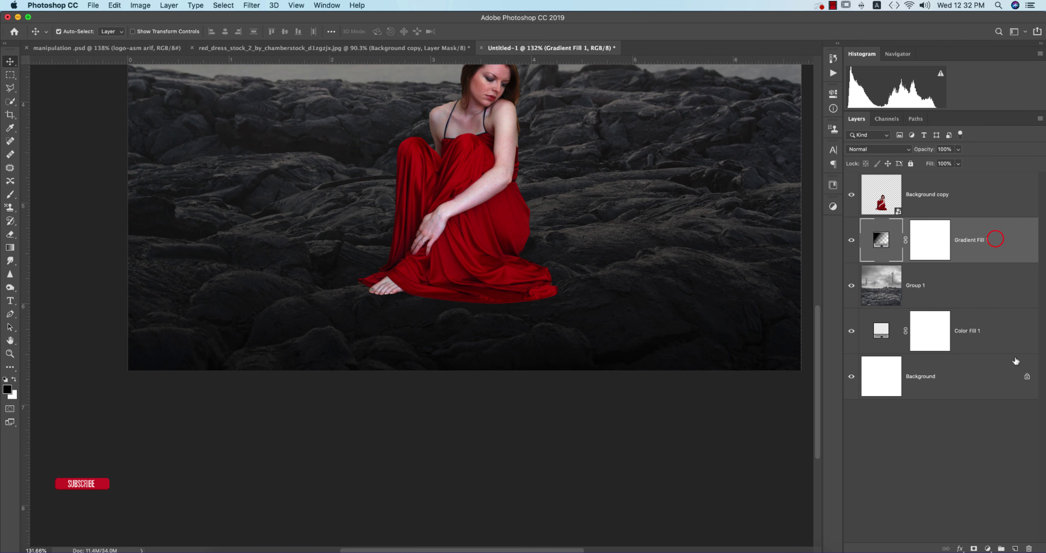
{"action": "left_click", "coordinate": [1014, 548]}
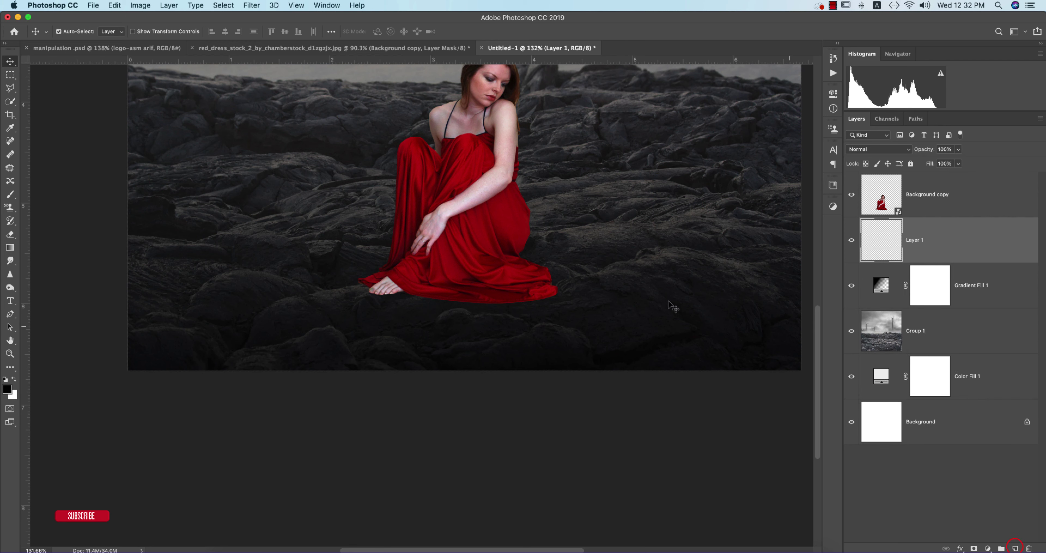
Rename the woman's layer to girl and the empty layer below it to shadow
{"action": "scroll", "coordinate": [410, 309], "scroll_direction": "up", "scroll_amount": 6}
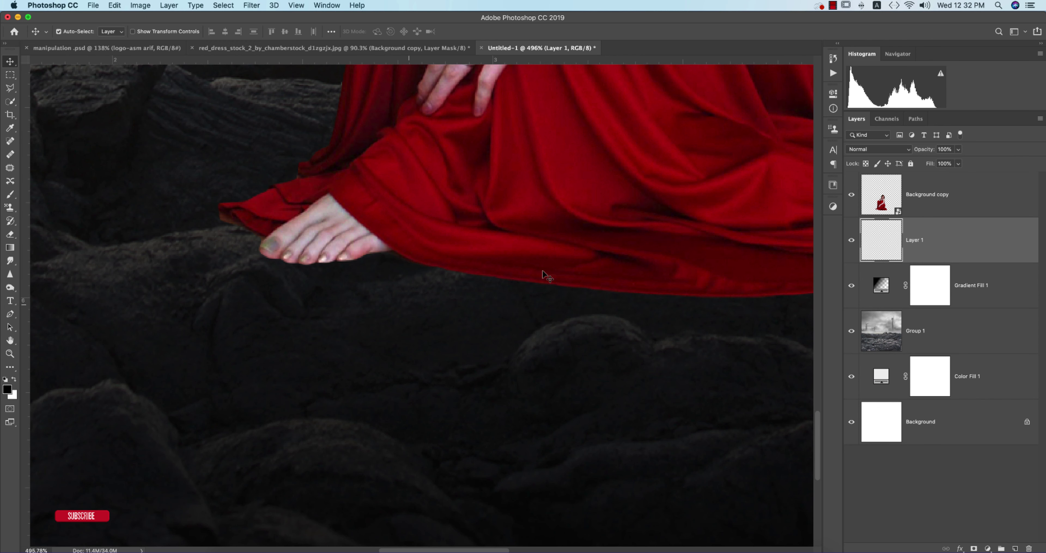
{"action": "left_click", "coordinate": [851, 195]}
{"action": "left_click", "coordinate": [851, 194]}
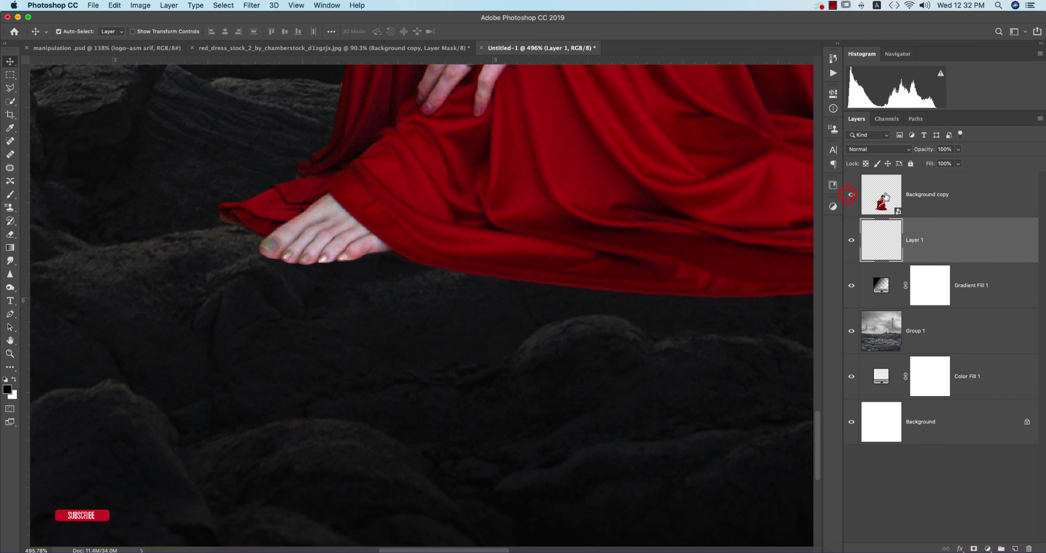
{"action": "double_click", "coordinate": [928, 194]}
{"action": "type", "text": "girl"}
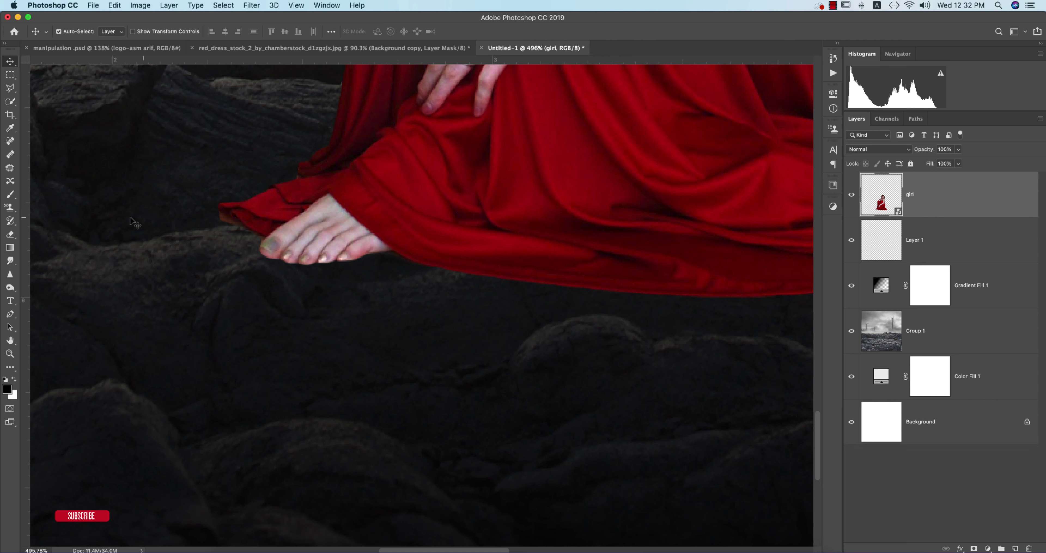
{"action": "type", "text": "b"}
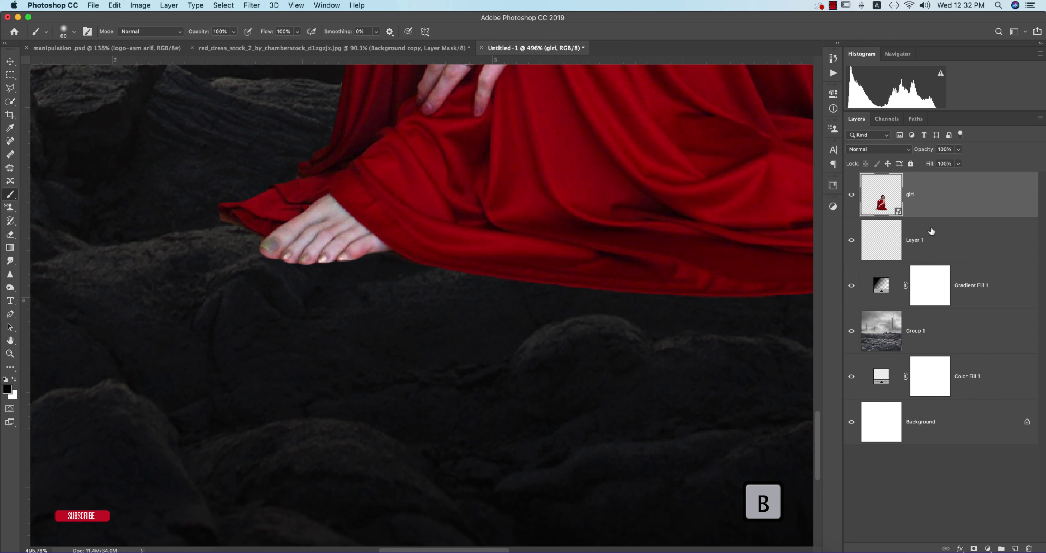
{"action": "left_click", "coordinate": [982, 245]}
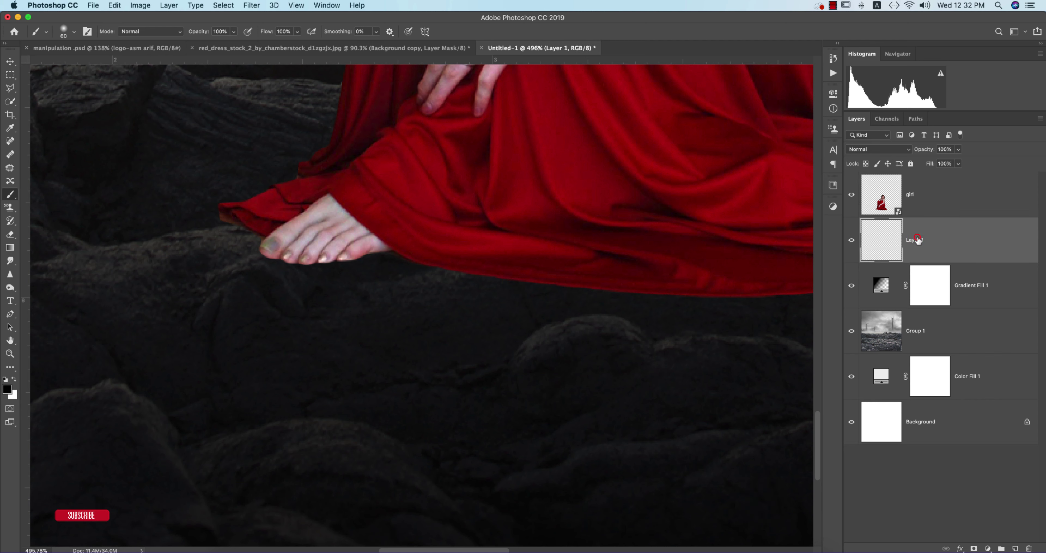
{"action": "type", "text": "dow"}
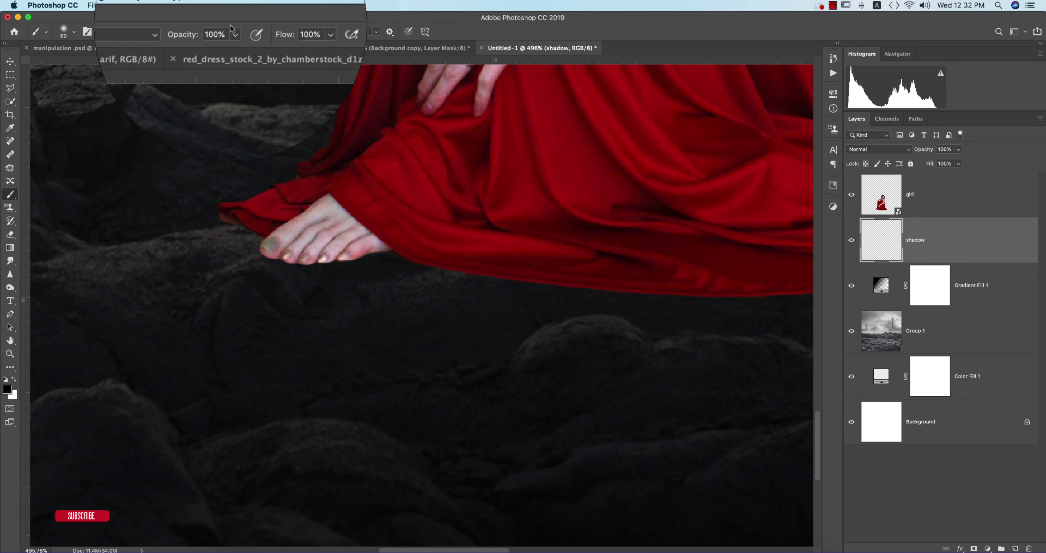
Paint a soft black contact shadow beneath the foot and along the dress hem on the shadow layer, with brush opacity and flow about 59%
{"action": "left_click_drag", "start_coordinate": [206, 34], "coordinate": [192, 35]}
{"action": "left_click_drag", "start_coordinate": [266, 31], "coordinate": [196, 31]}
{"action": "mouse_move", "coordinate": [269, 252]}
{"action": "left_mouse_down"}
{"action": "mouse_move", "coordinate": [384, 267]}
{"action": "mouse_move", "coordinate": [307, 266]}
{"action": "left_mouse_up"}
{"action": "left_click_drag", "start_coordinate": [439, 272], "coordinate": [248, 247]}
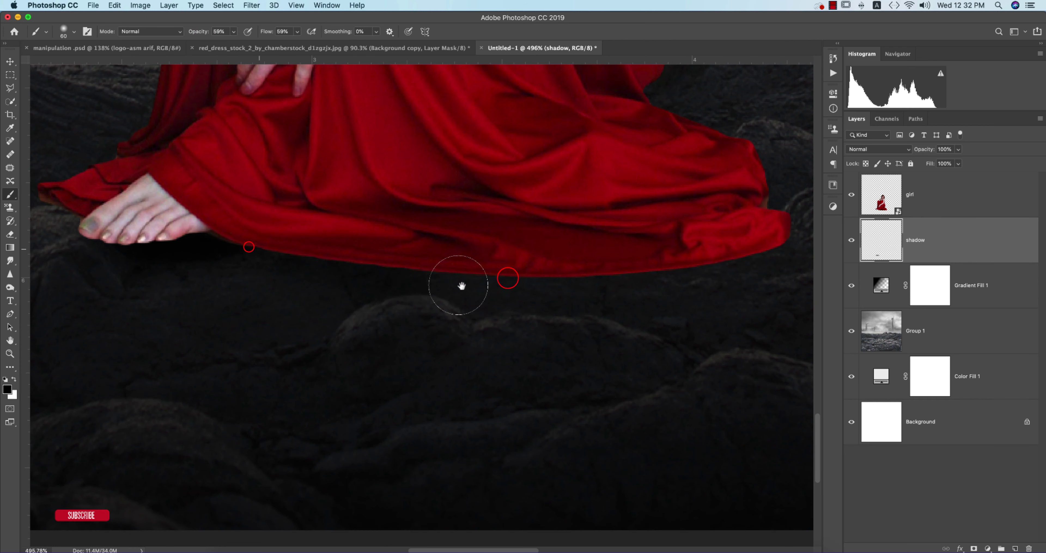
{"action": "left_click_drag", "start_coordinate": [773, 229], "coordinate": [766, 233]}
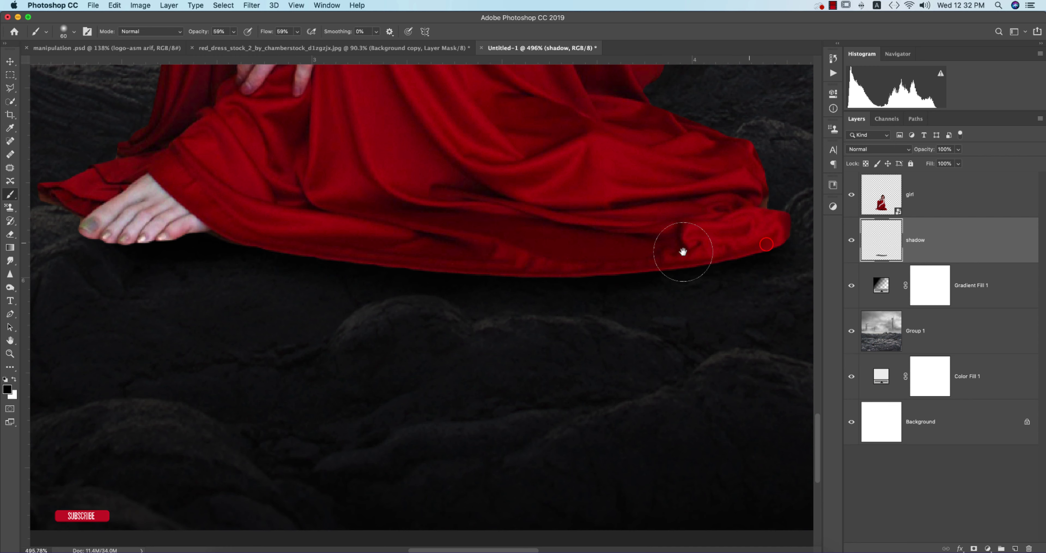
Add a new empty layer directly above the girl layer
{"action": "scroll", "coordinate": [626, 266], "scroll_direction": "up", "scroll_amount": 5}
{"action": "scroll", "coordinate": [626, 266], "scroll_direction": "down", "scroll_amount": 10}
{"action": "left_click_drag", "start_coordinate": [641, 260], "coordinate": [499, 338]}
{"action": "left_click", "coordinate": [956, 194]}
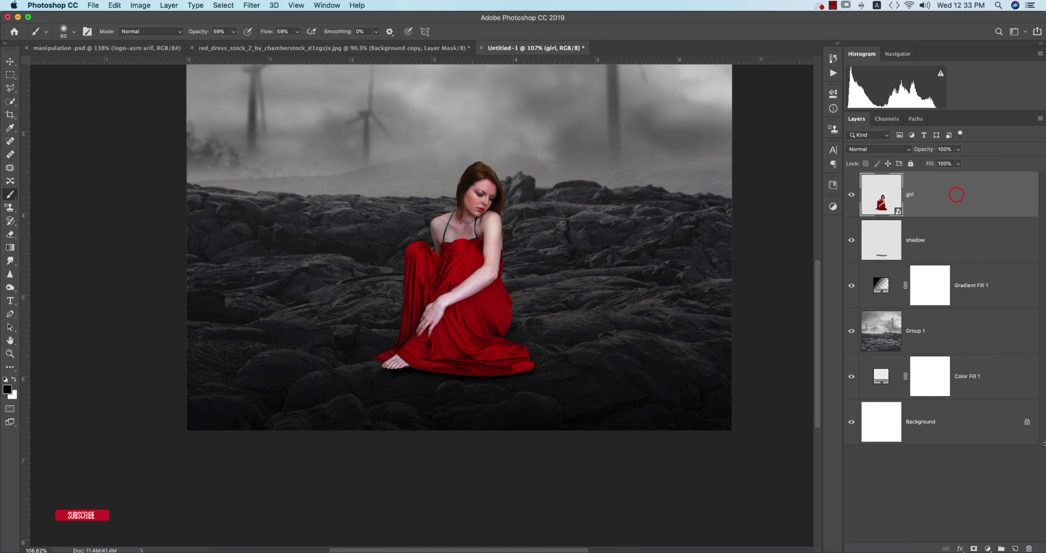
{"action": "left_click", "coordinate": [1015, 547]}
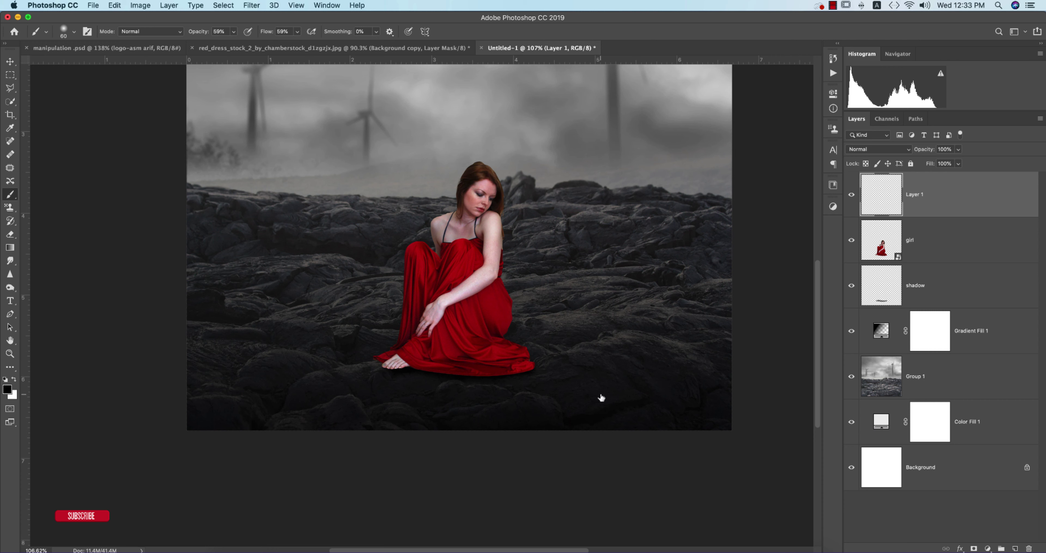
Paint a soft black cast shadow on the new top layer, extending from the dress hem across the rocks behind her
{"action": "left_click", "coordinate": [903, 275]}
{"action": "left_click", "coordinate": [964, 210]}
{"action": "key", "text": "bracketright"}
{"action": "key", "text": "bracketright"}
{"action": "key", "text": "bracketright"}
{"action": "left_click_drag", "start_coordinate": [532, 371], "coordinate": [487, 369]}
{"action": "left_click_drag", "start_coordinate": [518, 364], "coordinate": [581, 365]}
{"action": "left_click_drag", "start_coordinate": [589, 380], "coordinate": [644, 368]}
{"action": "left_click_drag", "start_coordinate": [642, 380], "coordinate": [568, 365]}
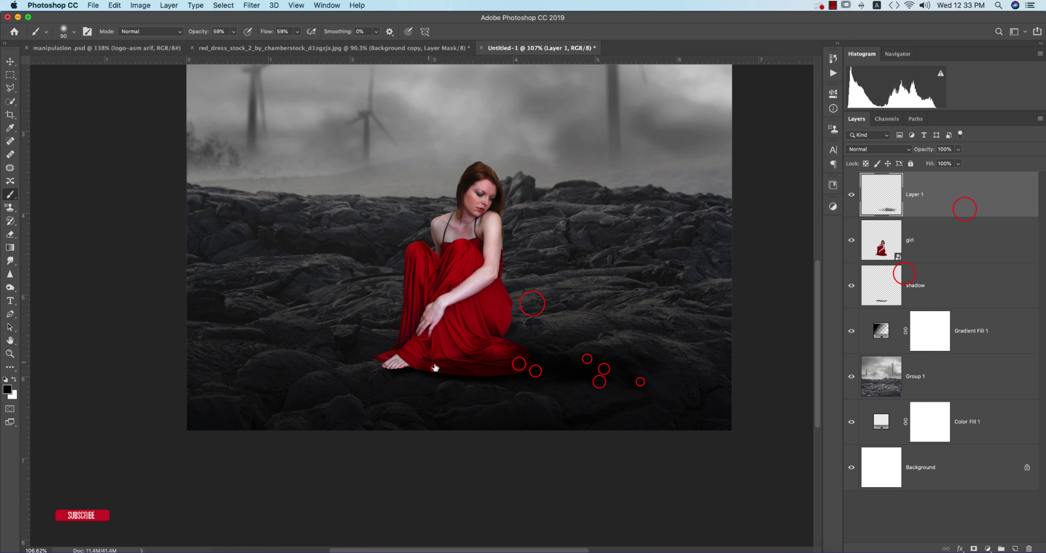
Apply a Camera Raw filter to the girl layer with vibrance -51 and the reds' hue at +26
{"action": "left_click", "coordinate": [931, 244]}
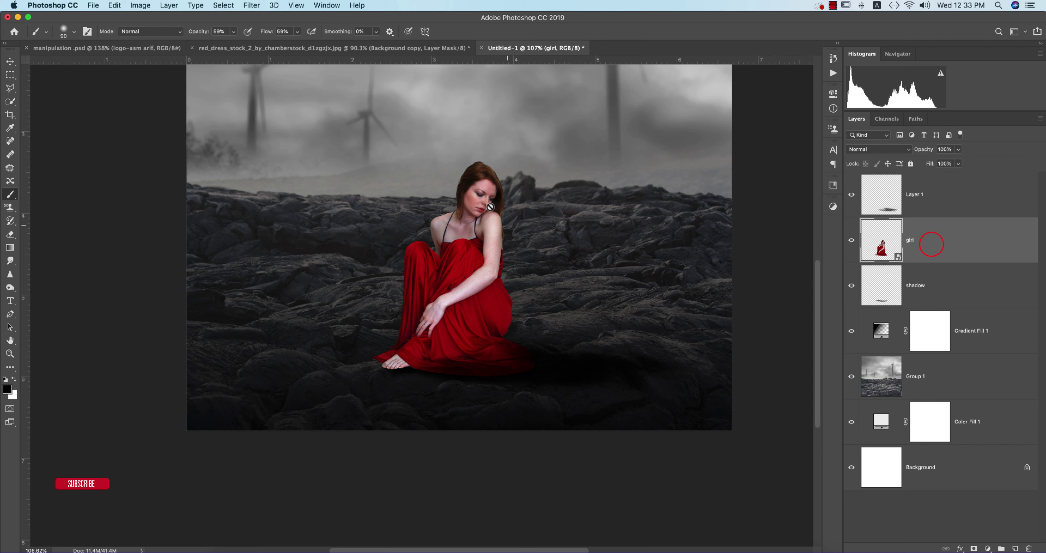
{"action": "left_click", "coordinate": [251, 5]}
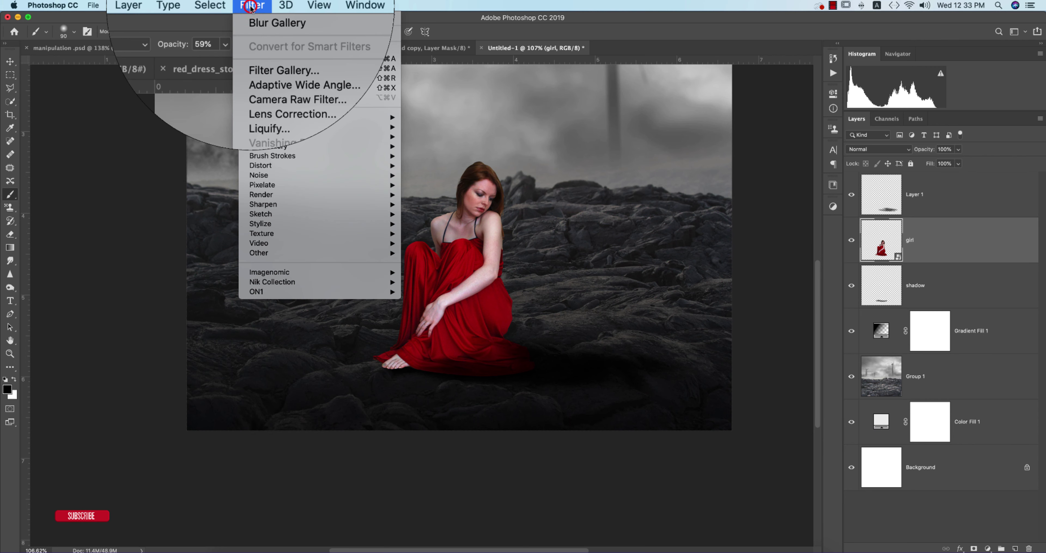
{"action": "left_click", "coordinate": [262, 70]}
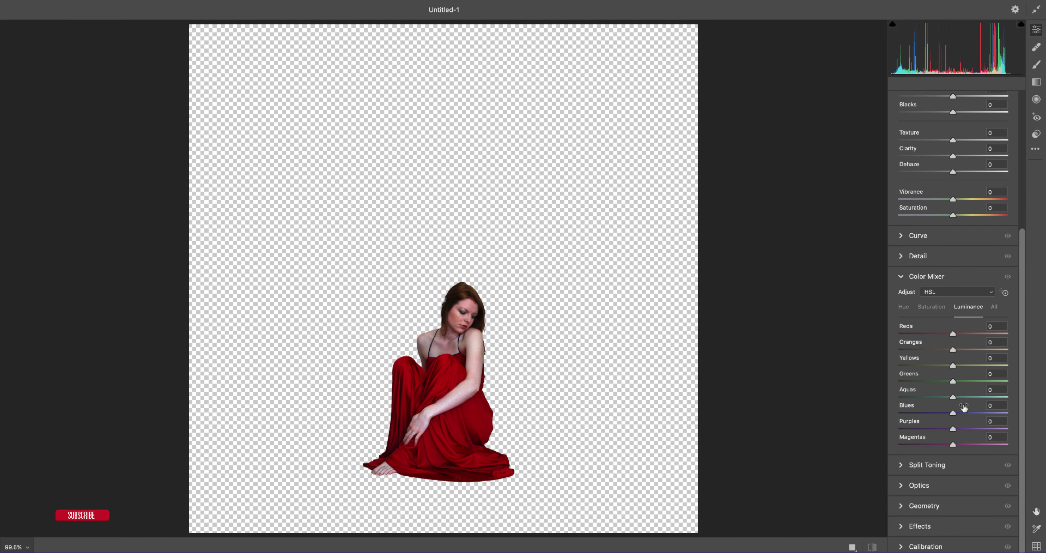
{"action": "left_click", "coordinate": [941, 200]}
{"action": "left_click_drag", "start_coordinate": [941, 199], "coordinate": [932, 200]}
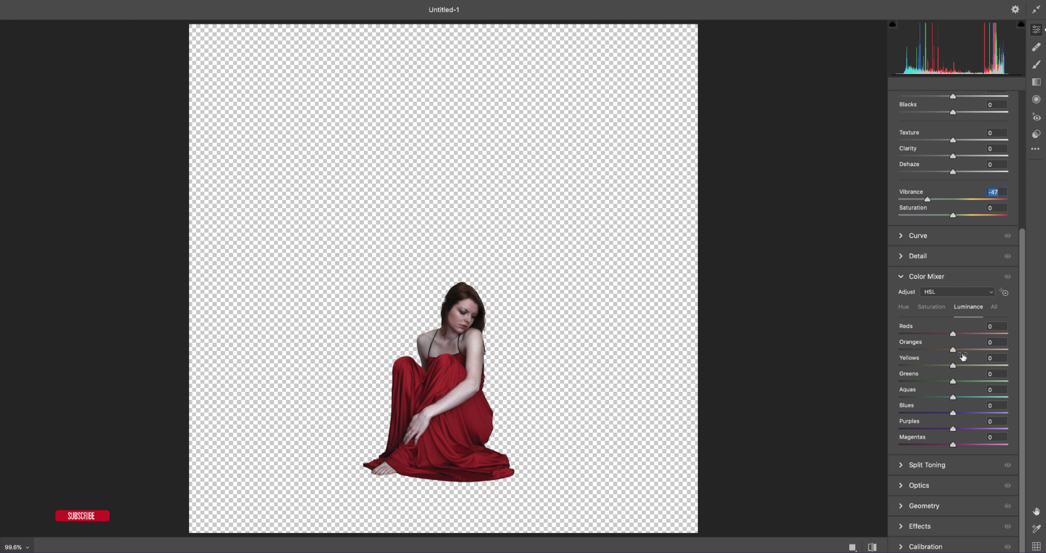
{"action": "left_click", "coordinate": [932, 309]}
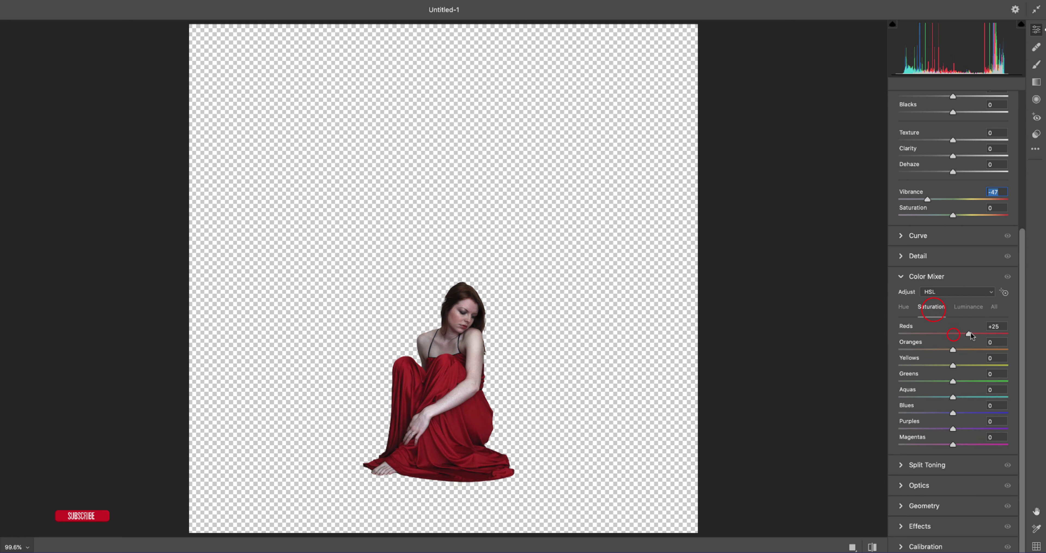
{"action": "left_click", "coordinate": [901, 307]}
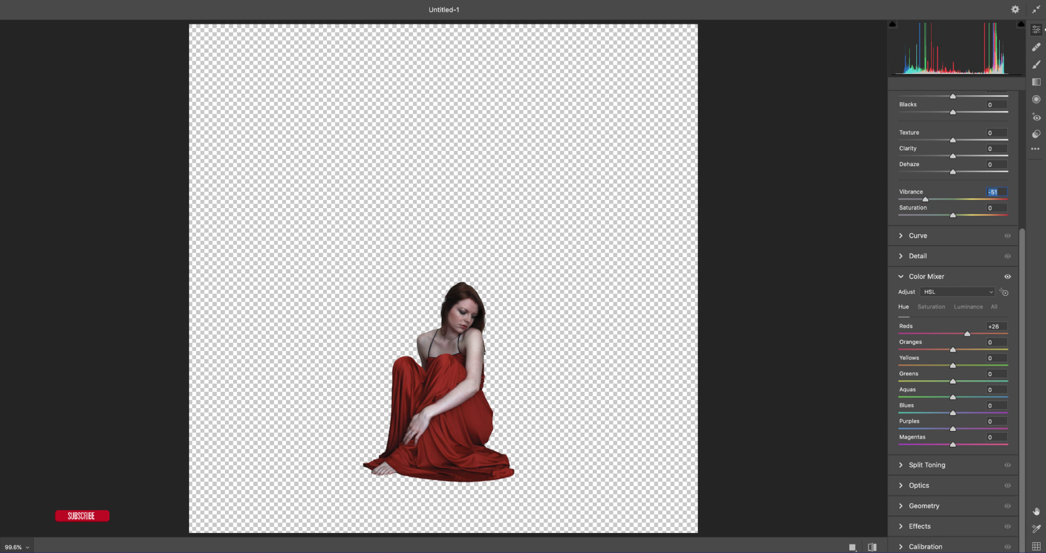
{"action": "key", "text": "Return"}
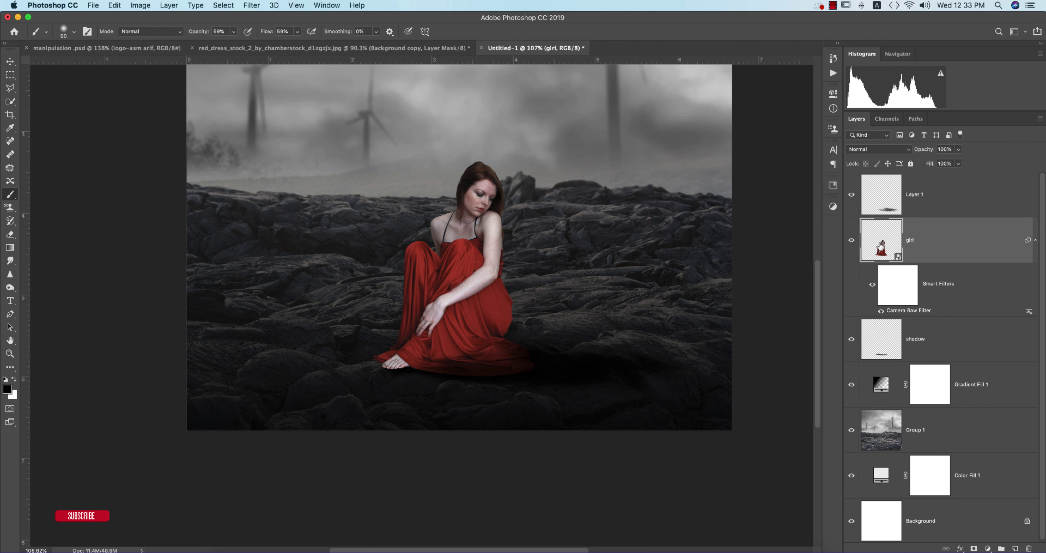
Lower the opacity of the cast shadow layer above the girl to 83%
{"action": "left_click", "coordinate": [941, 204]}
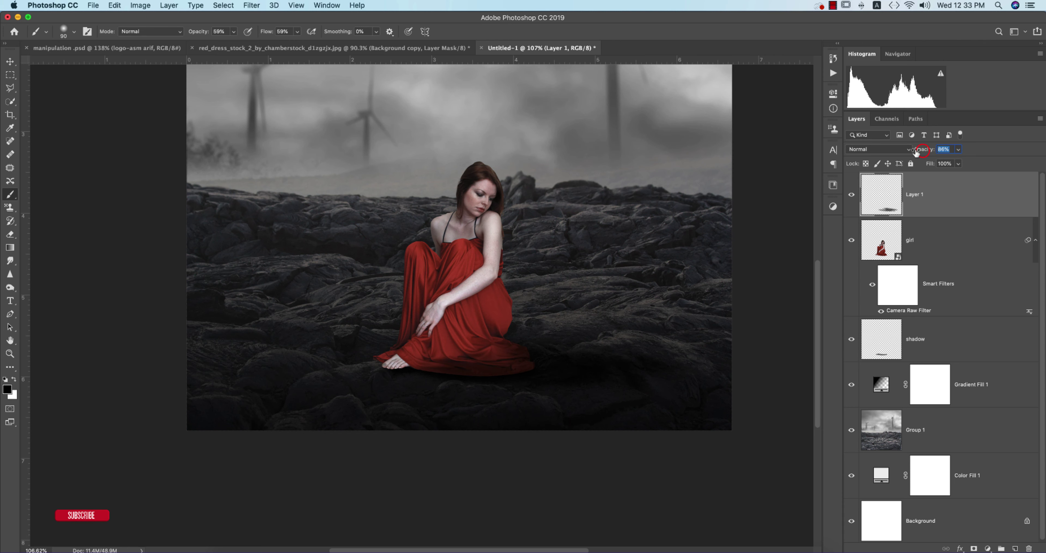
Add a new empty layer above the girl layer and clip it to the girl
{"action": "left_click", "coordinate": [928, 241]}
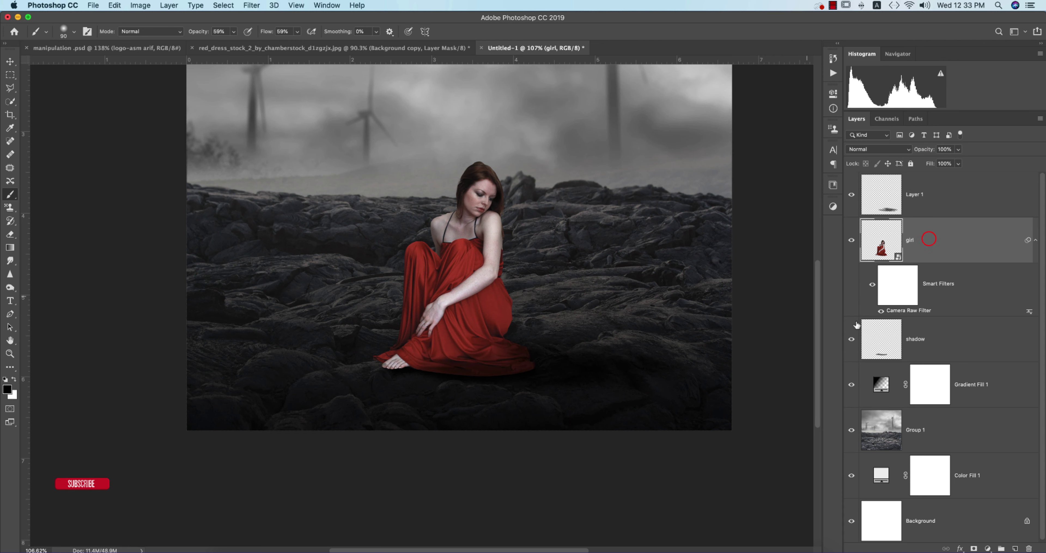
{"action": "left_click_drag", "start_coordinate": [505, 193], "coordinate": [467, 260]}
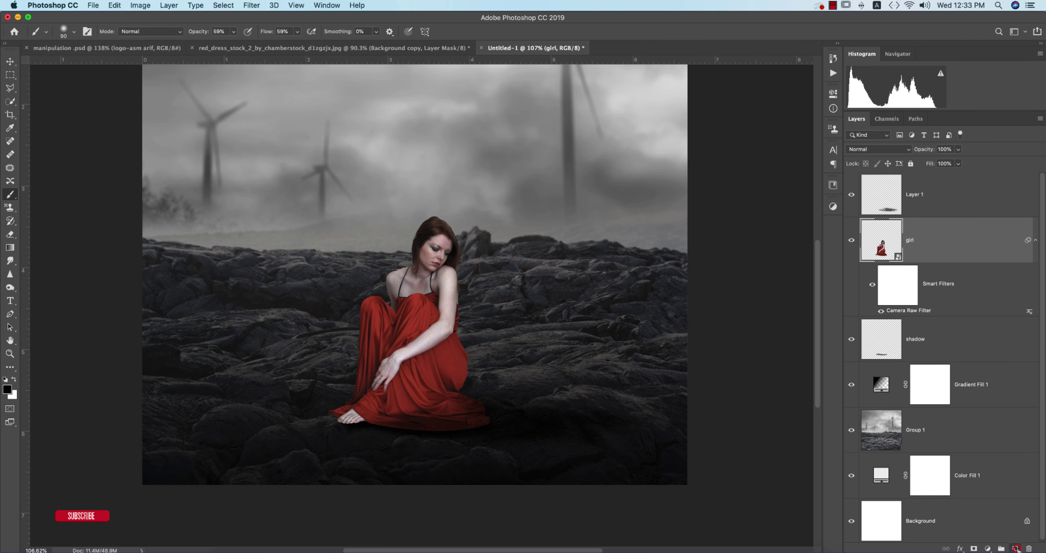
{"action": "left_click", "coordinate": [1016, 548]}
{"action": "right_click", "coordinate": [941, 247]}
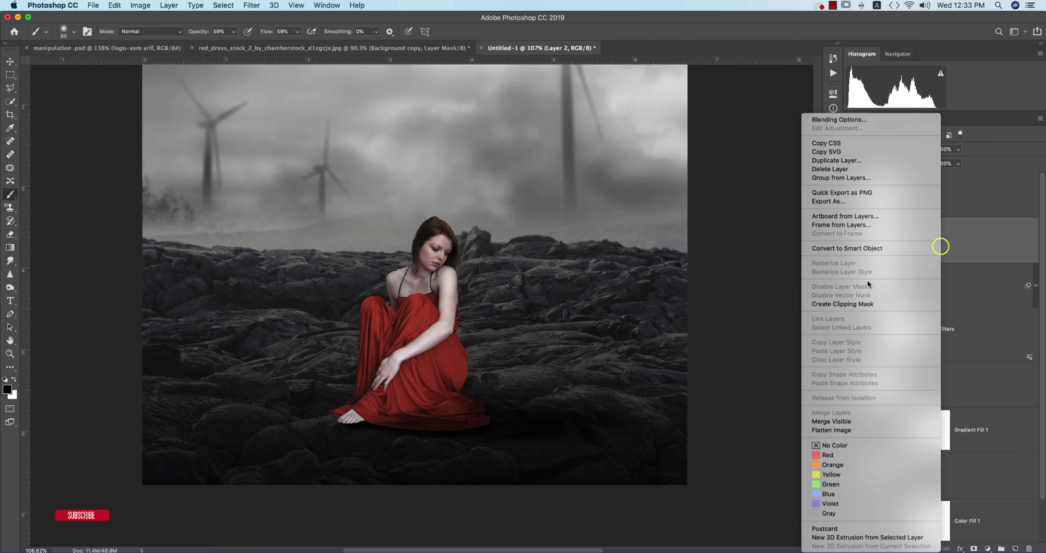
{"action": "left_click", "coordinate": [847, 304]}
Fill the clipped layer with 50% Gray at Normal mode and 100% opacity
{"action": "left_click", "coordinate": [115, 5]}
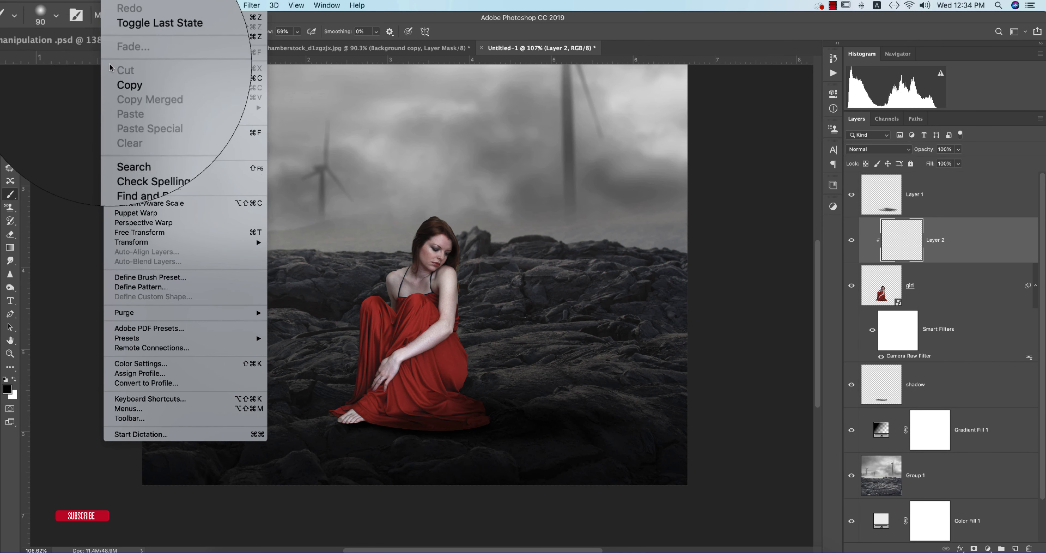
{"action": "left_click", "coordinate": [141, 170]}
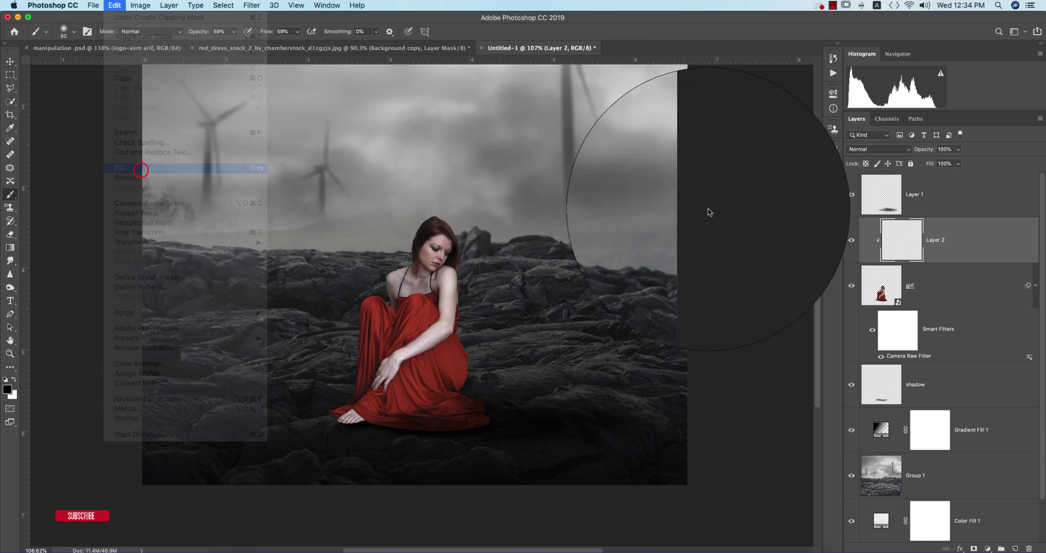
{"action": "left_click", "coordinate": [455, 152]}
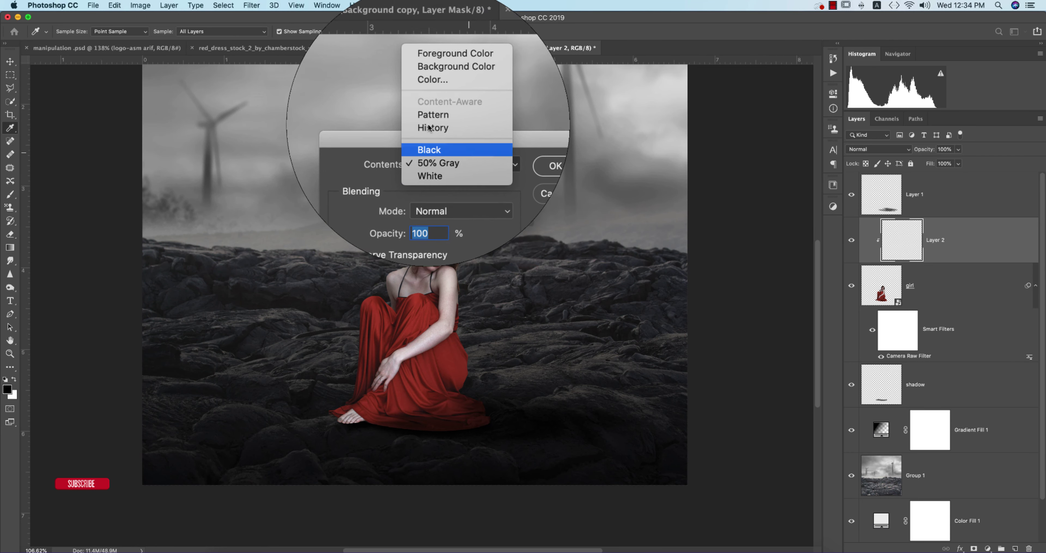
{"action": "left_click", "coordinate": [450, 151]}
{"action": "left_click", "coordinate": [518, 153]}
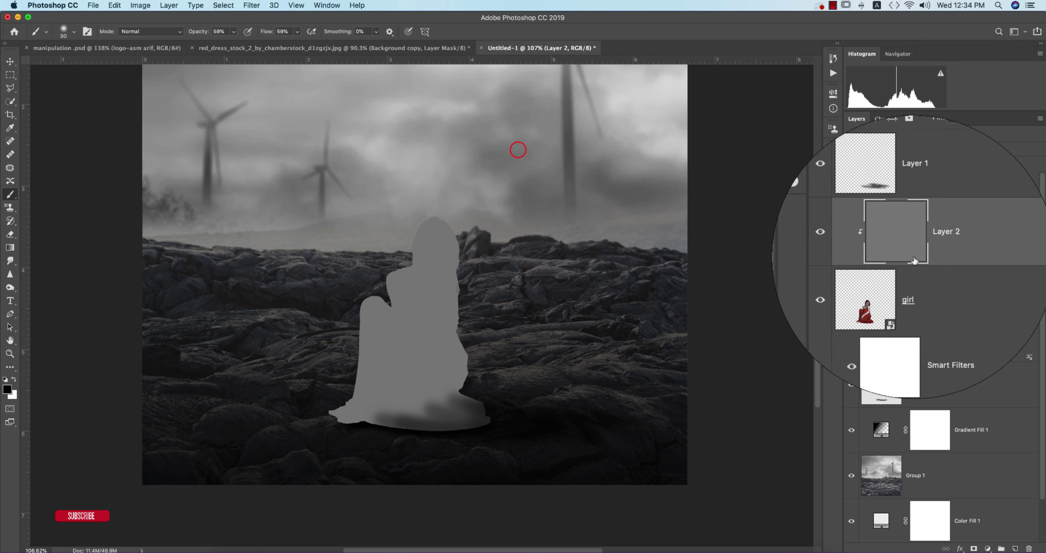
Set the gray clipped layer's blend mode to Overlay and rename it d&B
{"action": "left_click", "coordinate": [877, 149]}
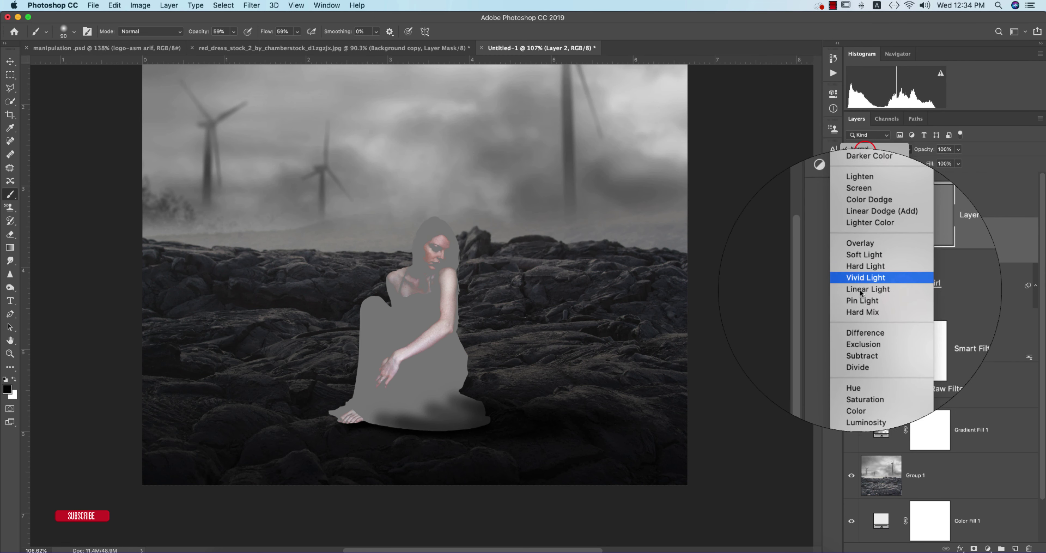
{"action": "left_click", "coordinate": [862, 256]}
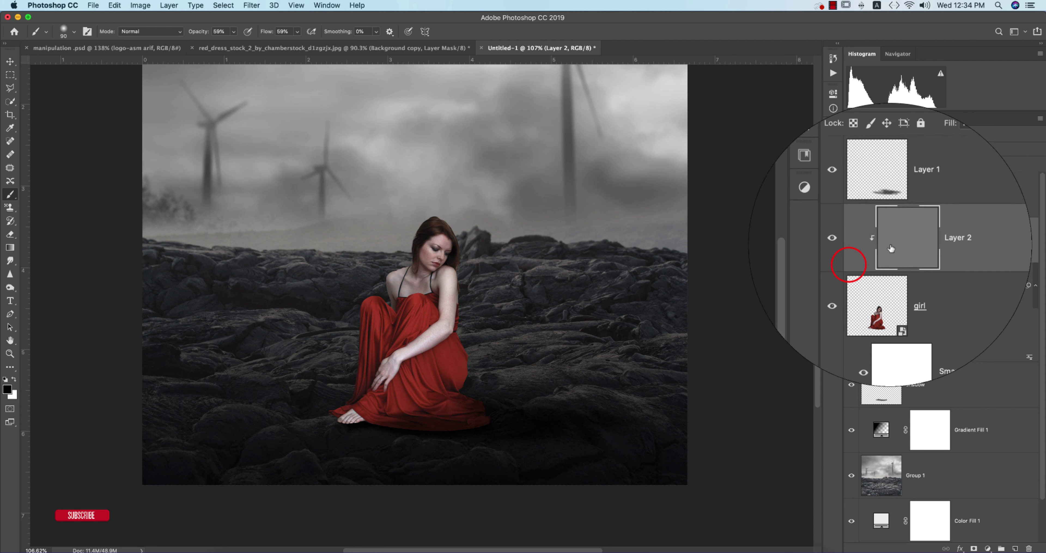
{"action": "left_click", "coordinate": [852, 240]}
{"action": "left_click", "coordinate": [908, 237]}
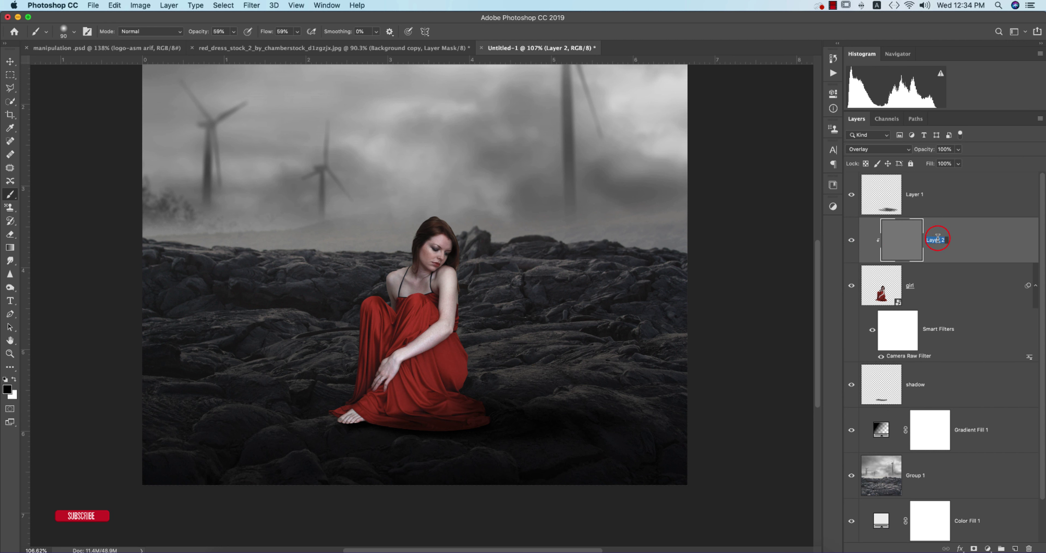
Burn the shaded edges of the woman's arm, hair and dress folds on the d&B layer, using midtones at 34% exposure
{"action": "left_click", "coordinate": [9, 288]}
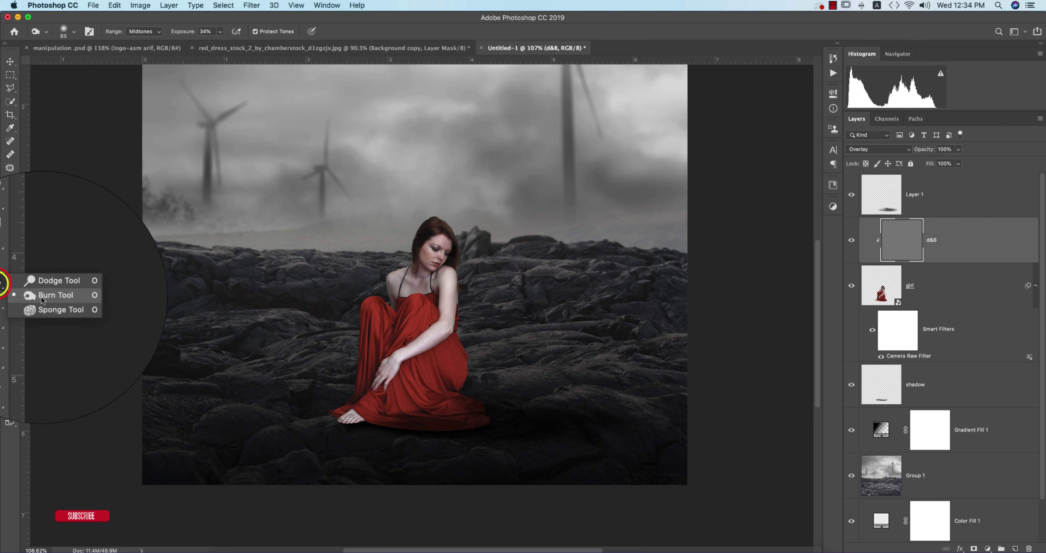
{"action": "left_click", "coordinate": [61, 300]}
{"action": "mouse_move", "coordinate": [446, 283]}
{"action": "left_mouse_down"}
{"action": "mouse_move", "coordinate": [440, 308]}
{"action": "mouse_move", "coordinate": [449, 289]}
{"action": "mouse_move", "coordinate": [452, 312]}
{"action": "left_mouse_up"}
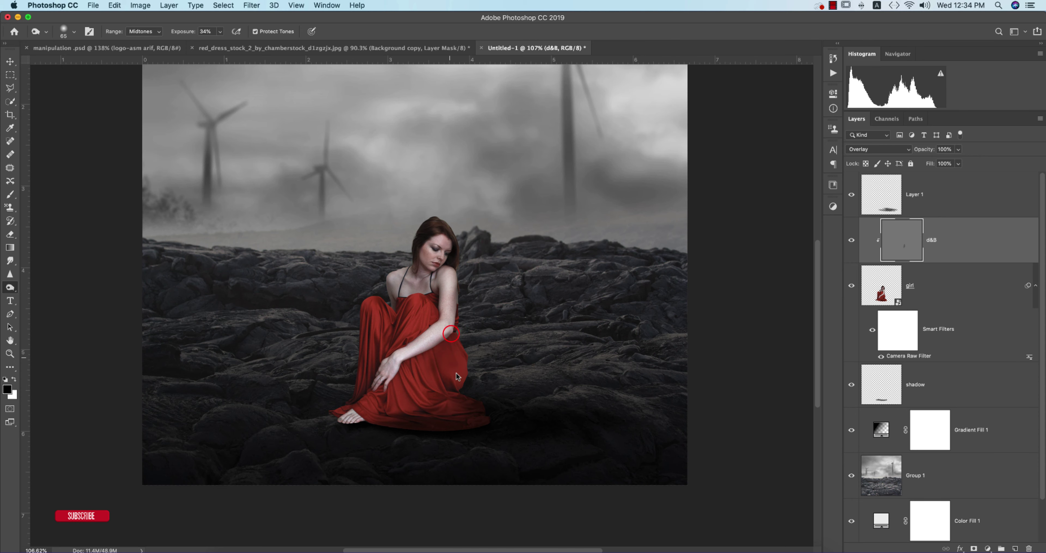
{"action": "right_click", "coordinate": [10, 288]}
{"action": "scroll", "coordinate": [458, 357], "scroll_direction": "up", "scroll_amount": 3}
{"action": "left_click_drag", "start_coordinate": [424, 408], "coordinate": [413, 336]}
{"action": "left_click_drag", "start_coordinate": [460, 303], "coordinate": [451, 341]}
{"action": "left_click_drag", "start_coordinate": [441, 289], "coordinate": [445, 295]}
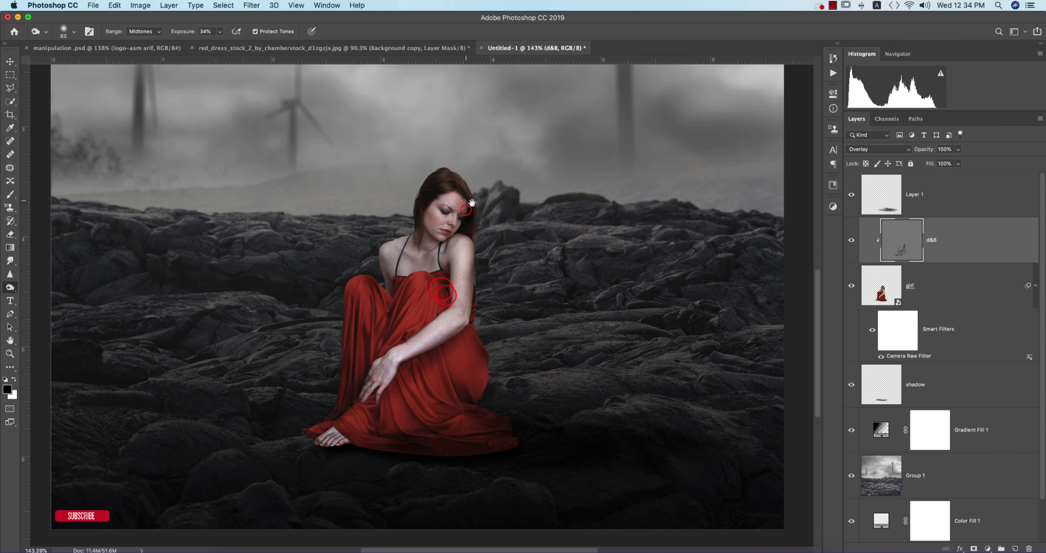
{"action": "left_click_drag", "start_coordinate": [475, 252], "coordinate": [469, 338]}
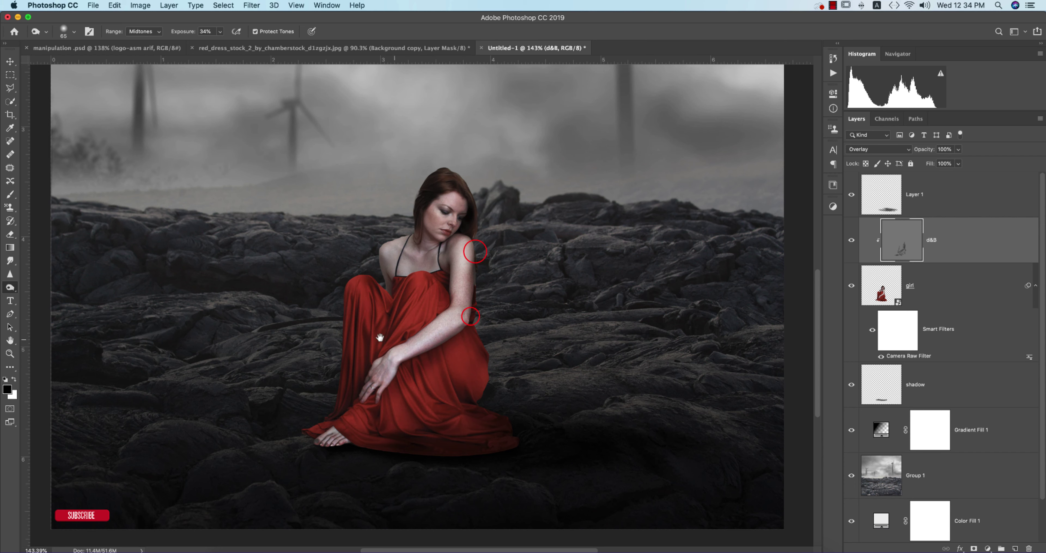
Dodge the highlights on the woman's arm, face, shoulder and dress folds on the d&B layer
{"action": "right_click", "coordinate": [10, 287]}
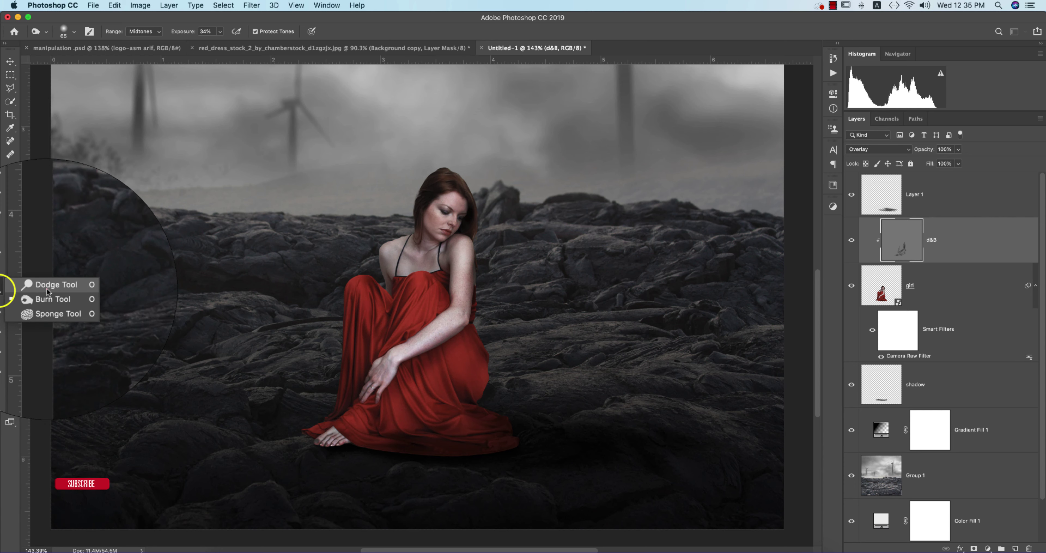
{"action": "left_click", "coordinate": [47, 289]}
{"action": "left_click_drag", "start_coordinate": [462, 243], "coordinate": [457, 321]}
{"action": "left_click_drag", "start_coordinate": [425, 193], "coordinate": [432, 225]}
{"action": "left_click_drag", "start_coordinate": [417, 245], "coordinate": [396, 246]}
{"action": "left_click_drag", "start_coordinate": [351, 271], "coordinate": [341, 328]}
{"action": "scroll", "coordinate": [429, 252], "scroll_direction": "down", "scroll_amount": 4}
Group the layers from Layer 1 down to shadow and name the group girl
{"action": "left_click", "coordinate": [8, 62]}
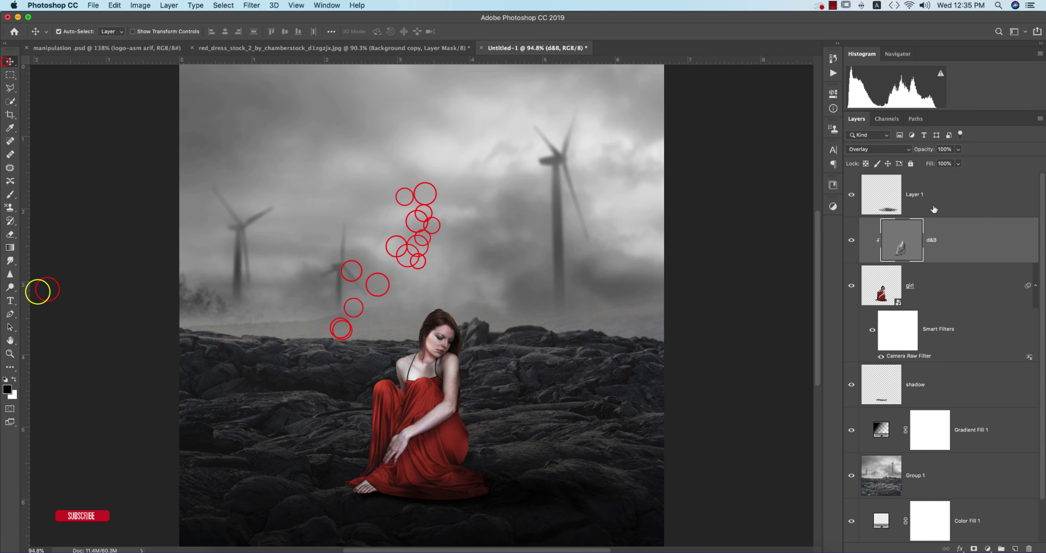
{"action": "left_click", "coordinate": [947, 192]}
{"action": "left_click", "coordinate": [938, 384], "text": "shift"}
{"action": "key", "text": "super+g"}
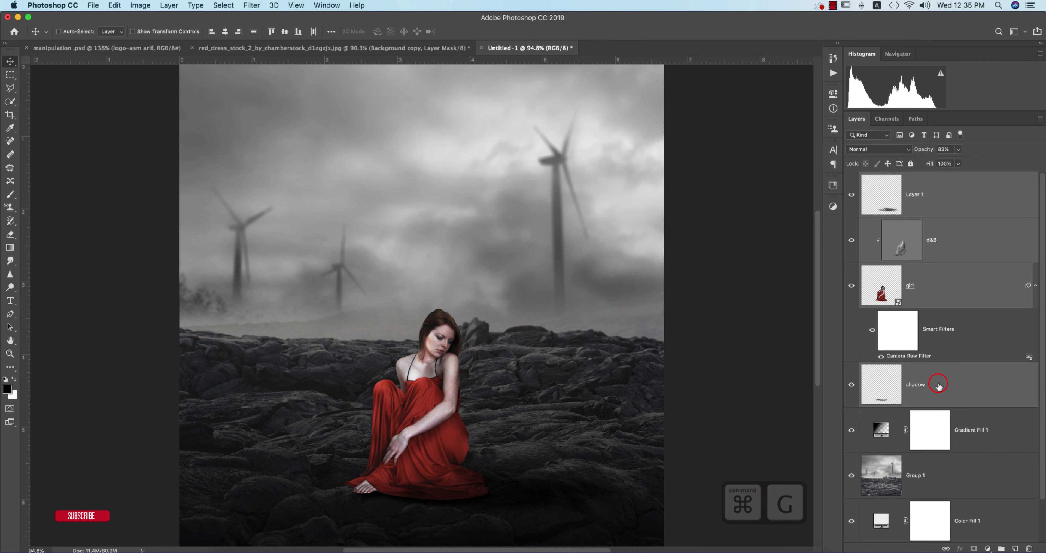
{"action": "double_click", "coordinate": [888, 179]}
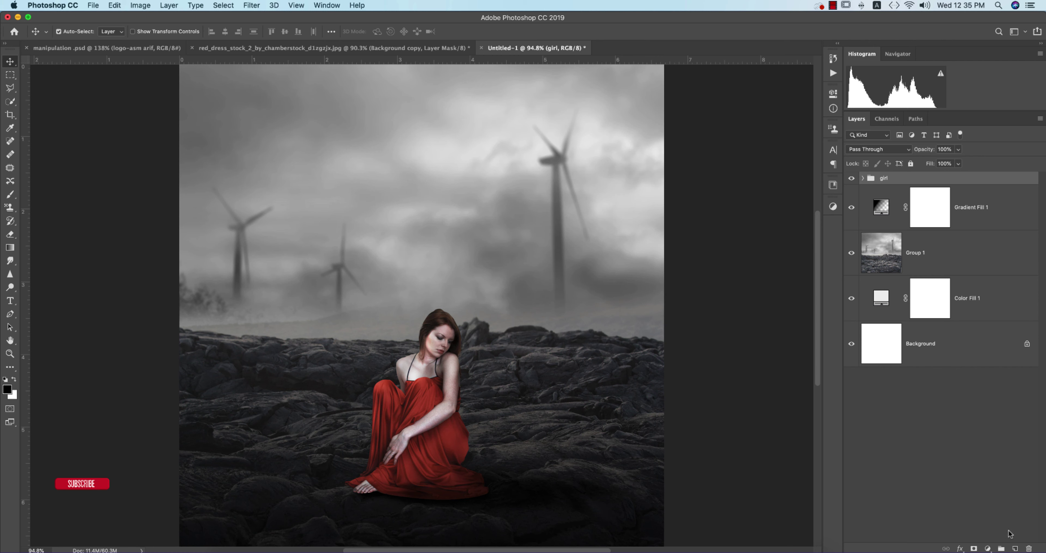
Add a new empty layer above the girl group and activate the soft round brush at 90 px and 0% hardness
{"action": "left_click", "coordinate": [1015, 548]}
{"action": "left_click", "coordinate": [7, 198]}
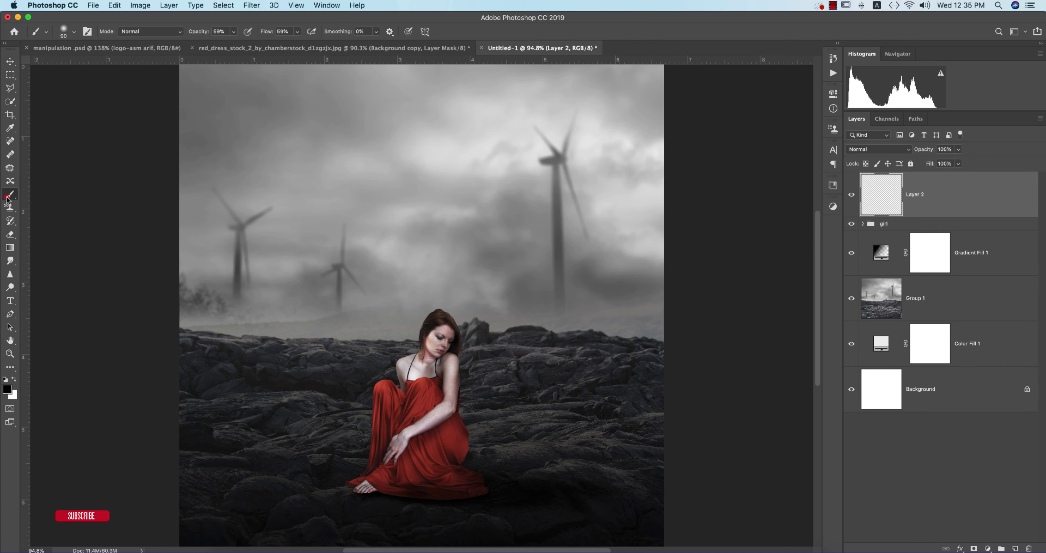
{"action": "right_click", "coordinate": [346, 208]}
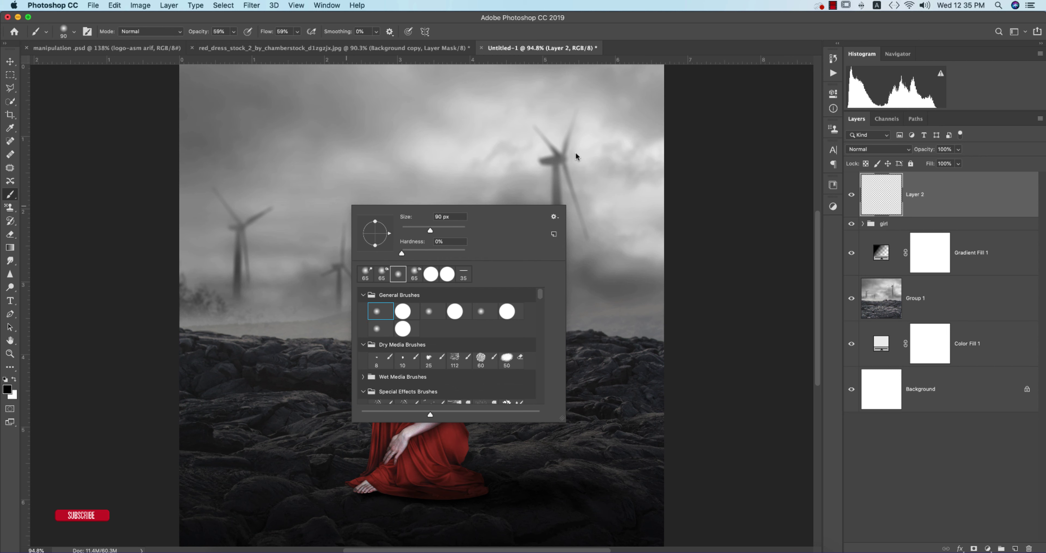
{"action": "key", "text": "Escape"}
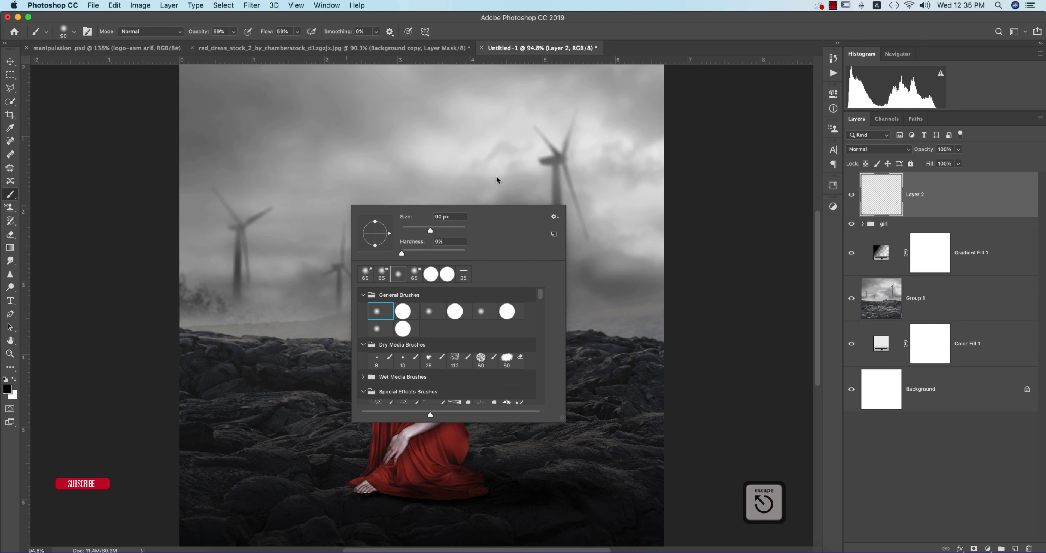
Set the foreground color to pale yellow fffdc3 for the brush
{"action": "left_click", "coordinate": [6, 391]}
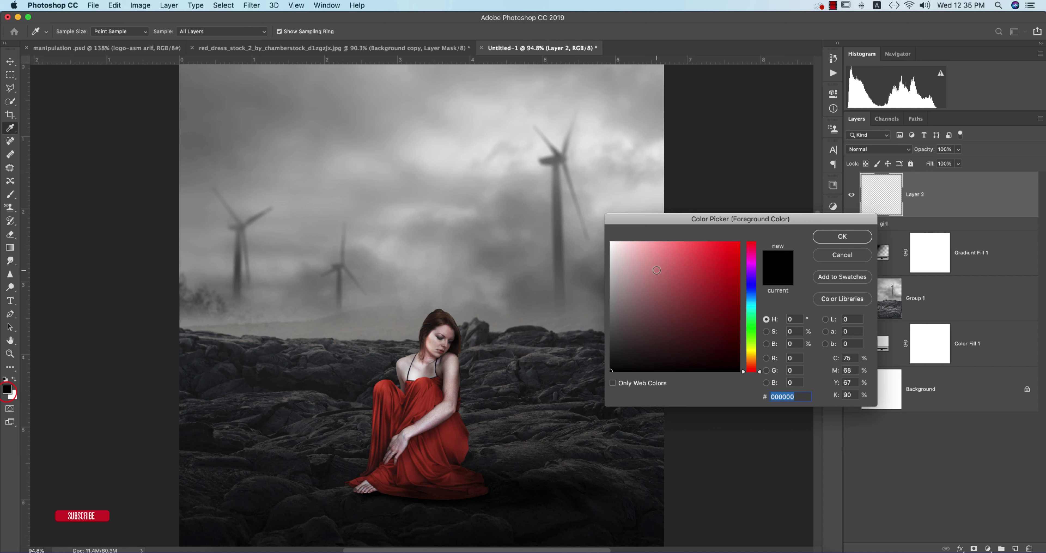
{"action": "left_click", "coordinate": [636, 253]}
{"action": "left_click", "coordinate": [751, 354]}
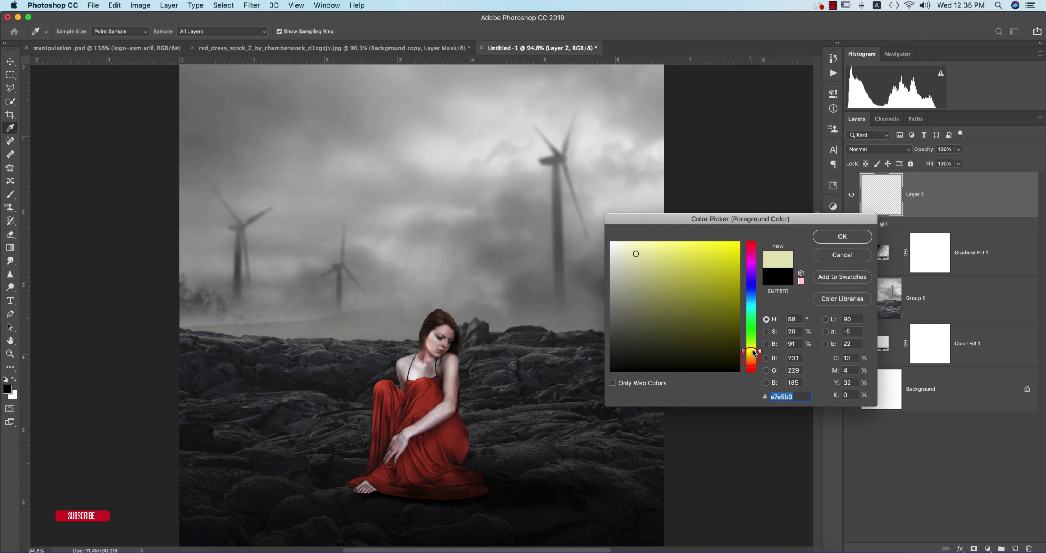
{"action": "left_click_drag", "start_coordinate": [642, 240], "coordinate": [640, 239]}
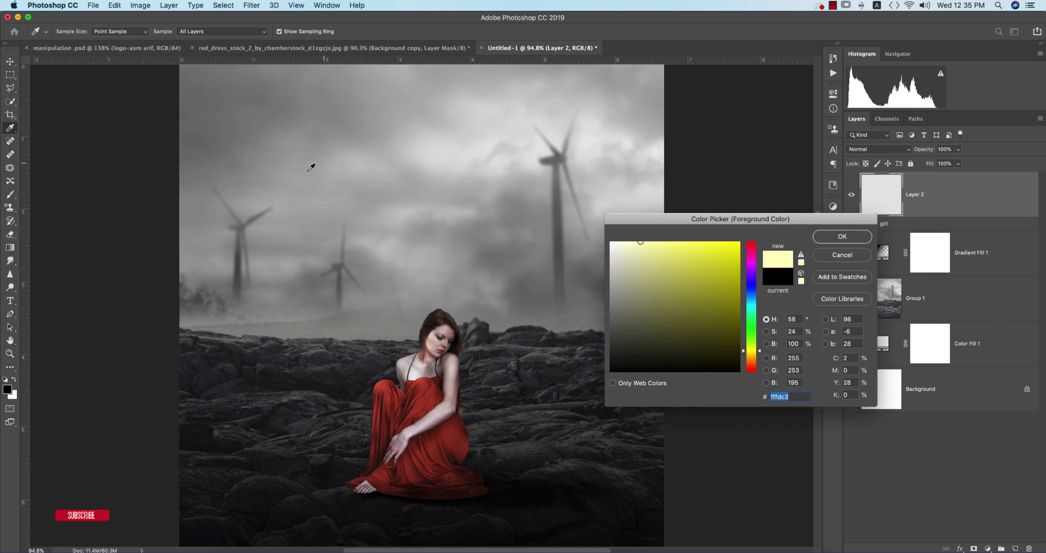
{"action": "left_click", "coordinate": [848, 242]}
{"action": "key", "text": "b"}
Undo a test dab in the sky and set the brush opacity and flow to 100%
{"action": "left_click", "coordinate": [287, 183]}
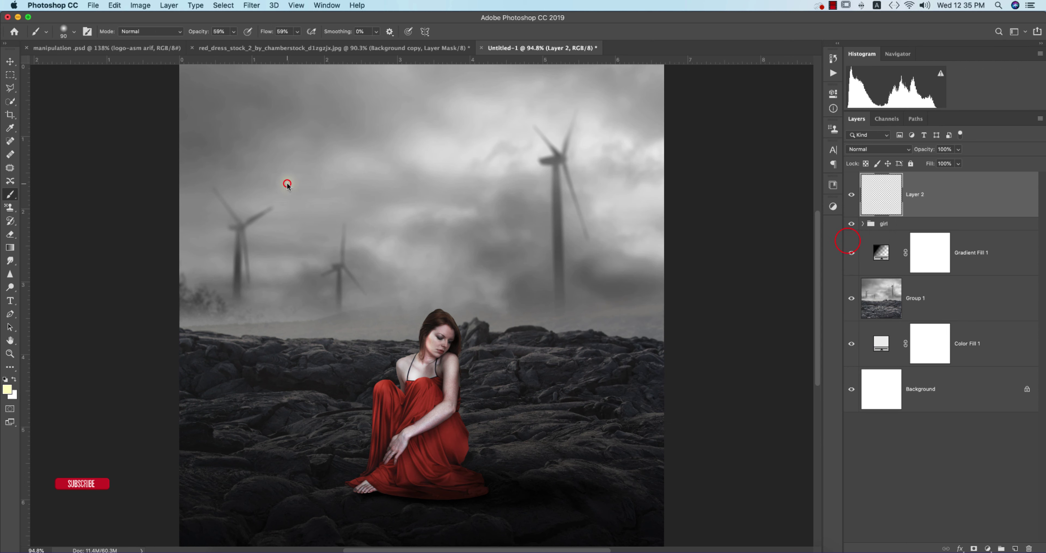
{"action": "key", "text": "super+z"}
{"action": "left_click_drag", "start_coordinate": [195, 32], "coordinate": [262, 44]}
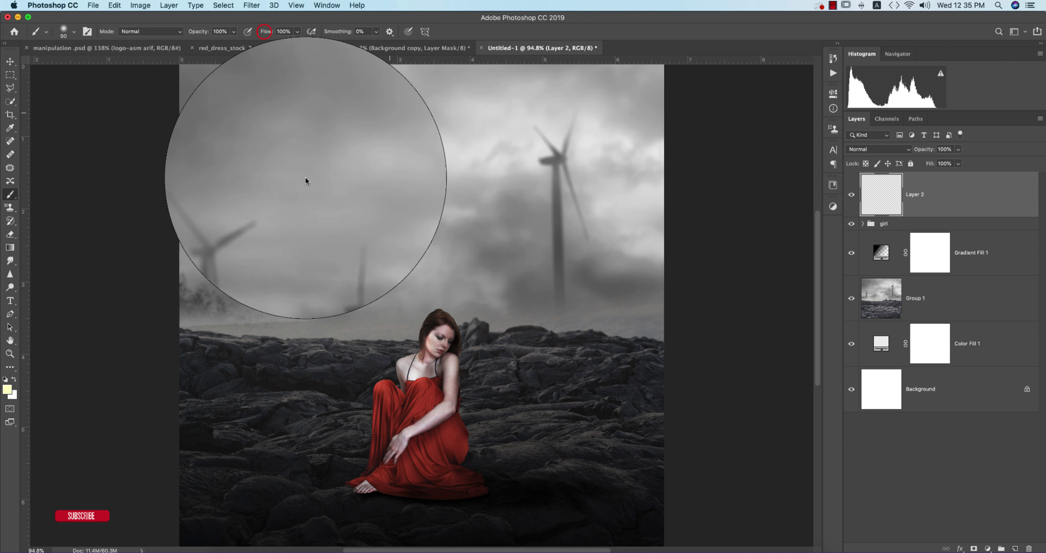
Paint a soft pale yellow dab in the sky above the small windmills and enlarge it to about 1871% as a glow
{"action": "left_click", "coordinate": [289, 186]}
{"action": "key", "text": "super+t"}
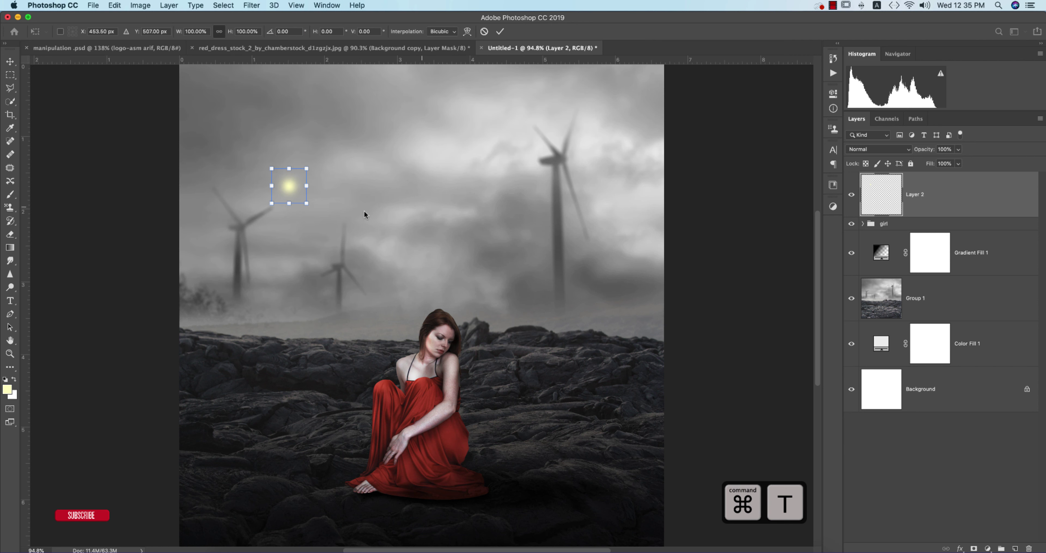
{"action": "mouse_move", "coordinate": [306, 203]}
{"action": "left_mouse_down"}
{"action": "mouse_move", "coordinate": [751, 378]}
{"action": "mouse_move", "coordinate": [536, 323]}
{"action": "left_mouse_up"}
{"action": "key", "text": "super+minus"}
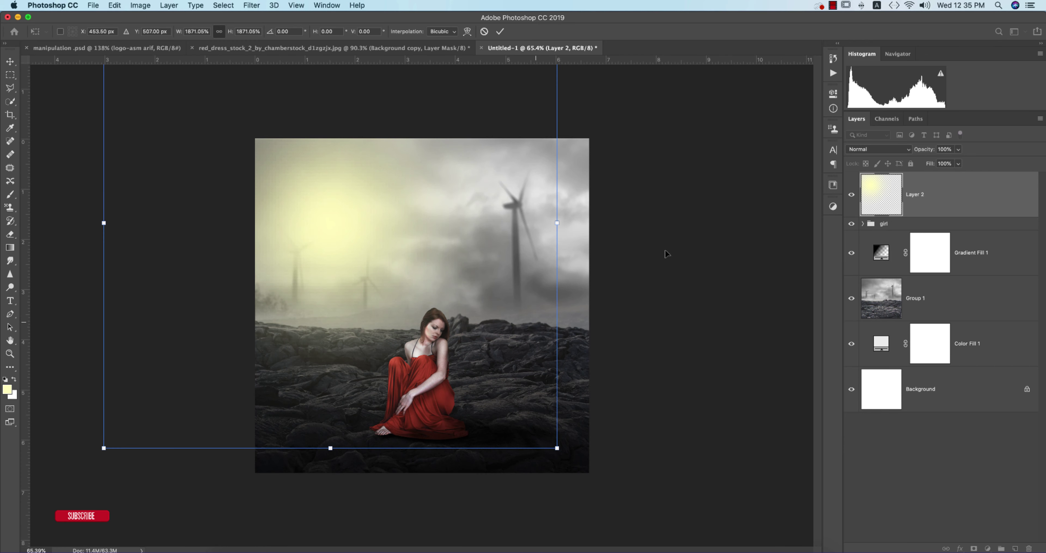
Set the yellow glow layer's blend mode to Screen, apply the transform and nudge the glow slightly in the sky
{"action": "left_click", "coordinate": [856, 149]}
{"action": "left_click", "coordinate": [863, 224]}
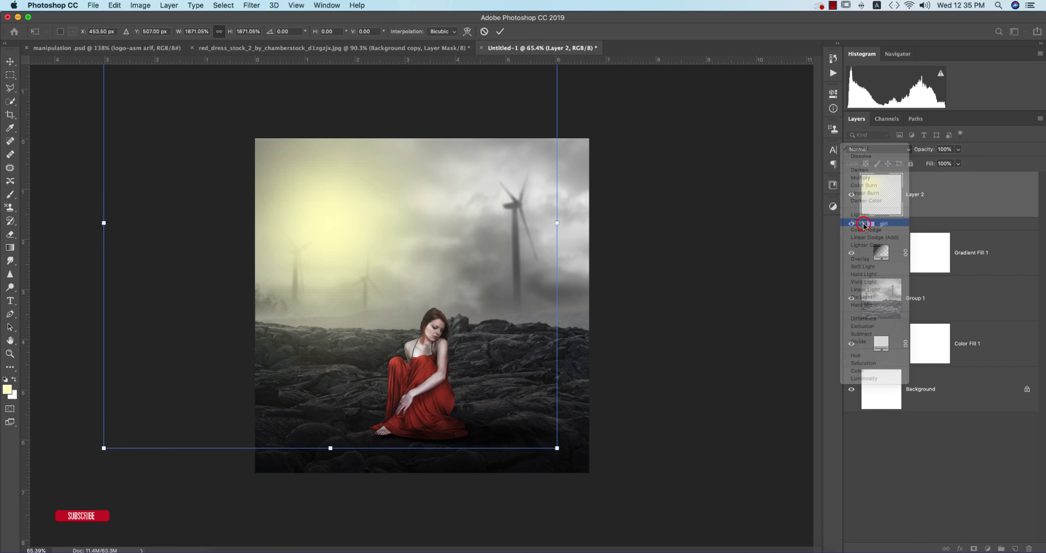
{"action": "left_click", "coordinate": [499, 32]}
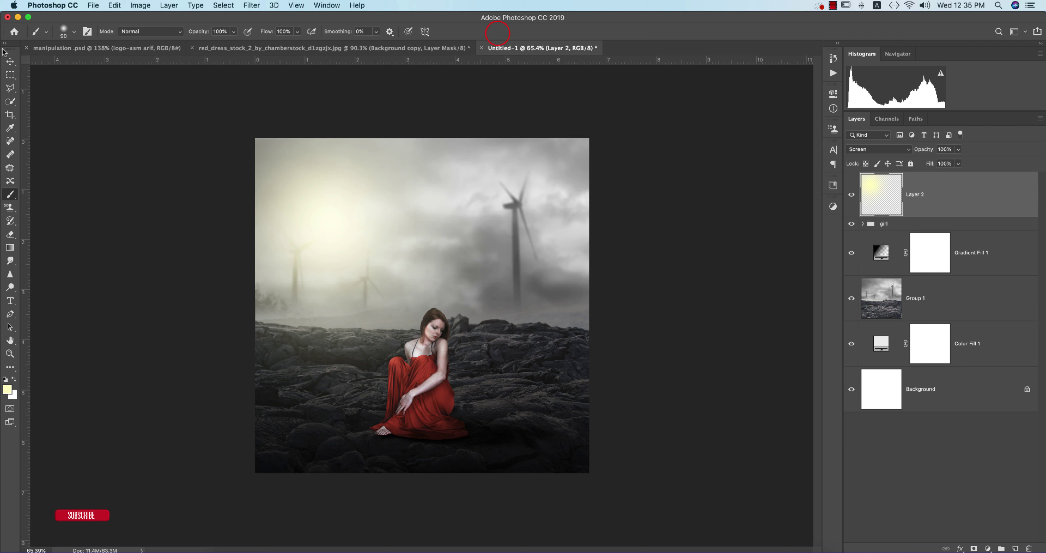
{"action": "left_click", "coordinate": [9, 61]}
{"action": "left_click_drag", "start_coordinate": [313, 214], "coordinate": [327, 226]}
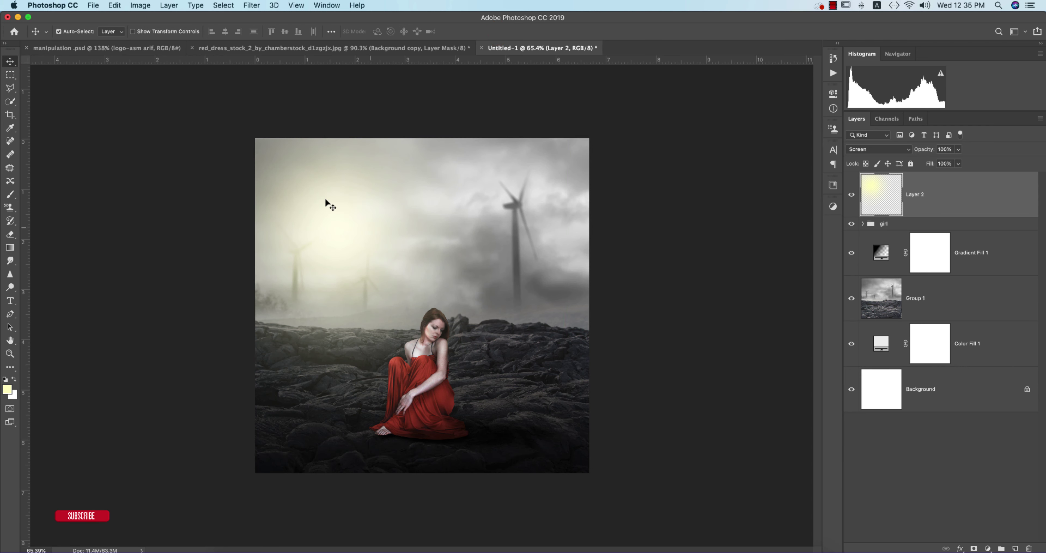
Place the kisspng crescent moon image, scaled down to about 14.4%, over the center of the yellow glow
{"action": "left_click", "coordinate": [93, 5]}
{"action": "left_click", "coordinate": [119, 191]}
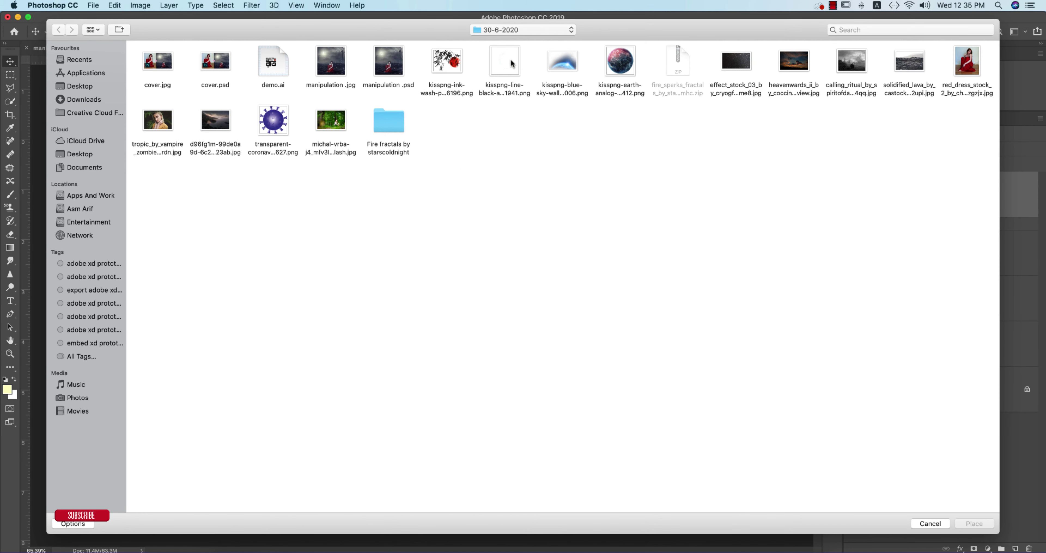
{"action": "left_click", "coordinate": [969, 521]}
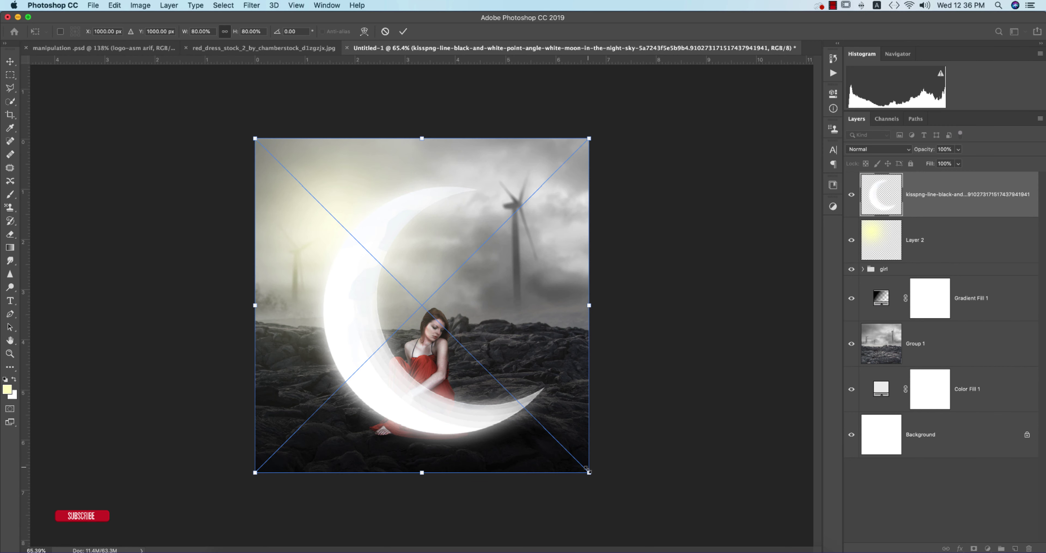
{"action": "left_click_drag", "start_coordinate": [587, 471], "coordinate": [361, 245]}
{"action": "left_click", "coordinate": [400, 32]}
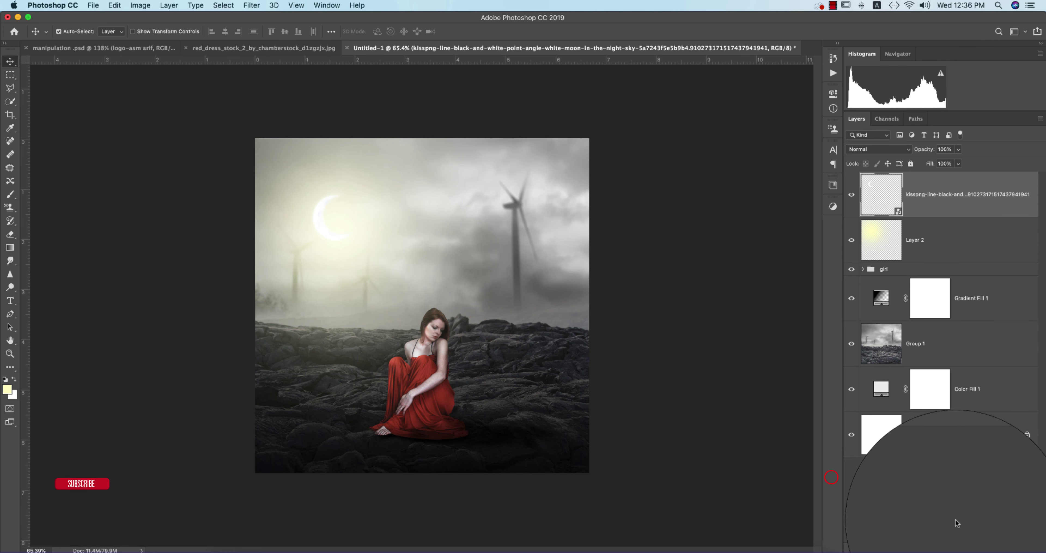
Add a Color Lookup adjustment layer using the FoggyNight.3DL 3DLUT file
{"action": "left_click", "coordinate": [987, 548]}
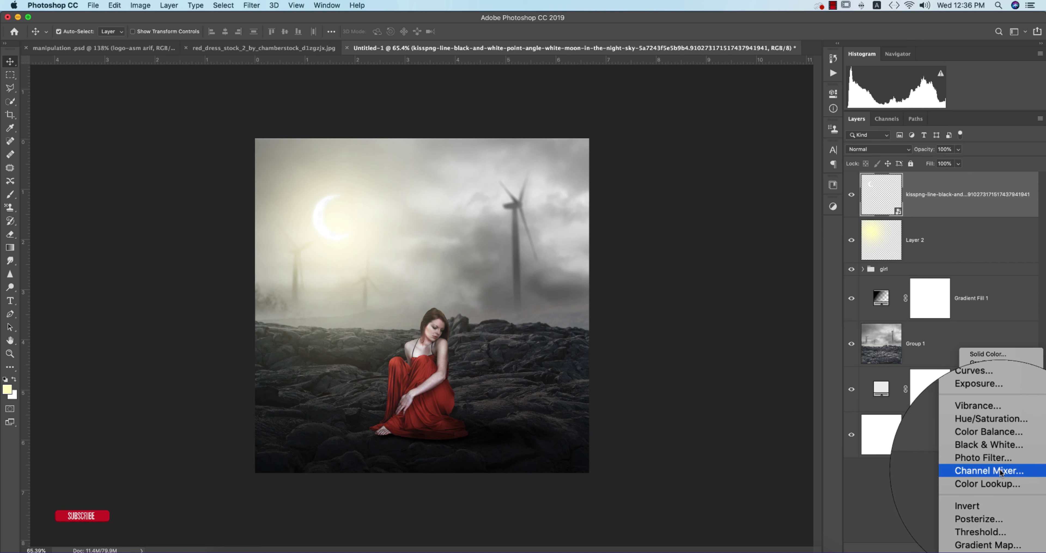
{"action": "left_click", "coordinate": [1005, 481]}
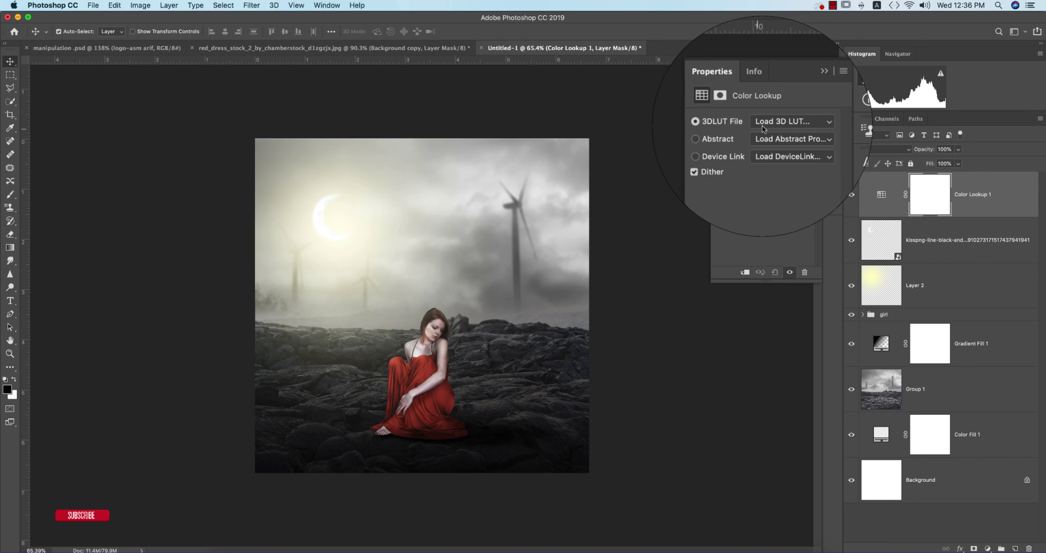
{"action": "left_click", "coordinate": [763, 123]}
{"action": "left_click", "coordinate": [771, 243]}
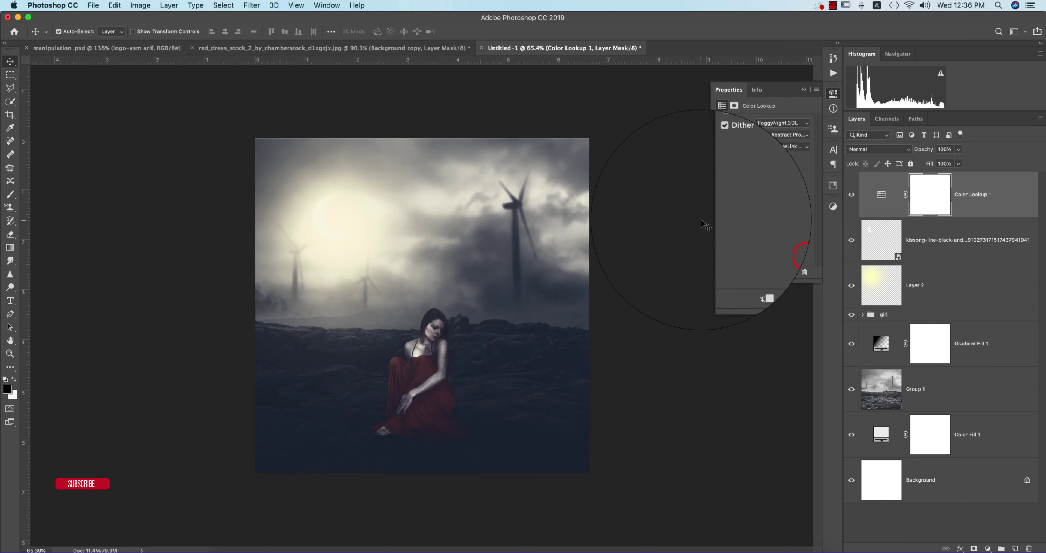
{"action": "left_click", "coordinate": [804, 88]}
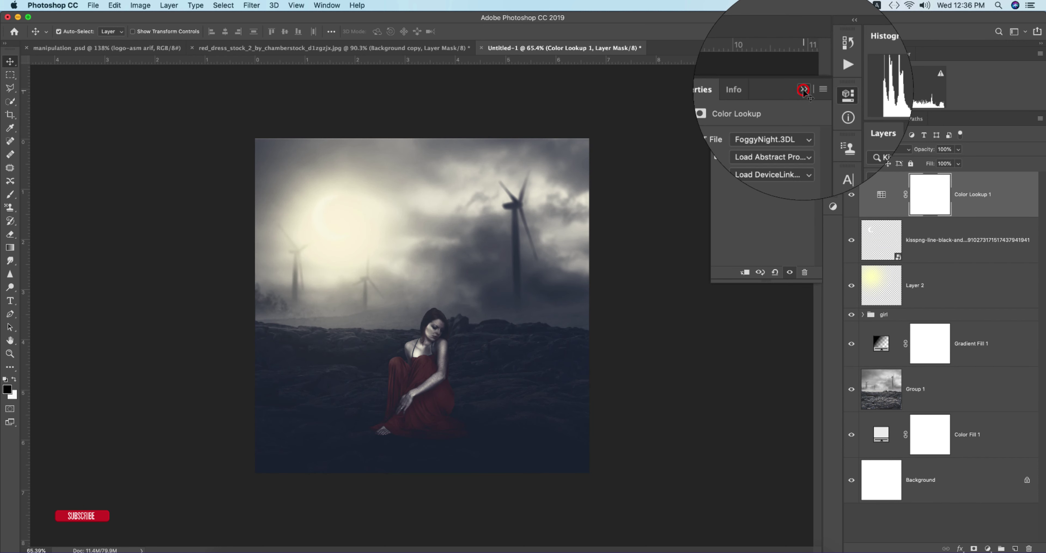
Move the Color Lookup layer below the glow layer and set its opacity to 71%
{"action": "left_click_drag", "start_coordinate": [976, 192], "coordinate": [974, 284]}
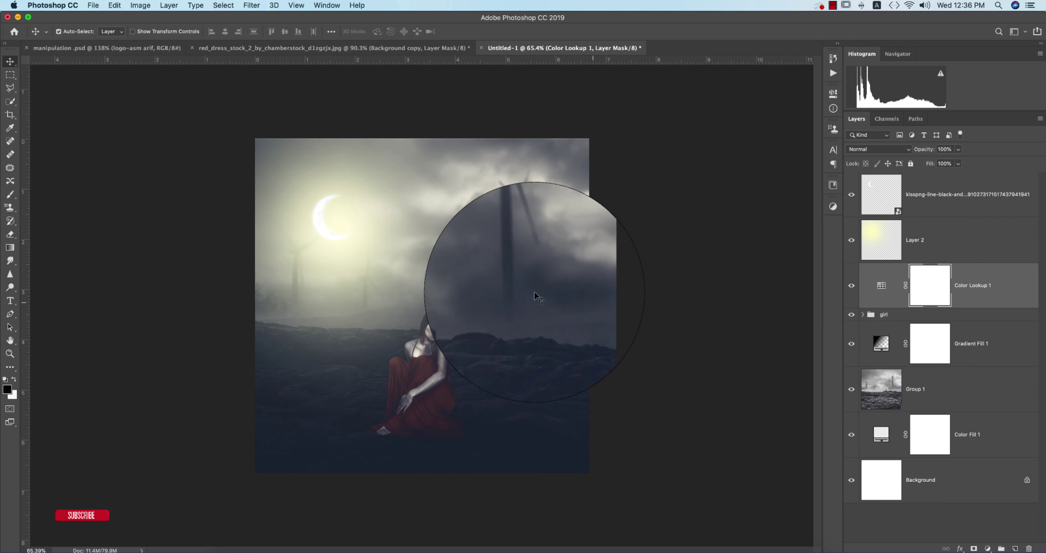
{"action": "left_click_drag", "start_coordinate": [928, 153], "coordinate": [916, 154]}
Fade the Color Lookup effect out over the woman and rocks with a black gradient on the lower part of its mask
{"action": "left_click", "coordinate": [931, 287]}
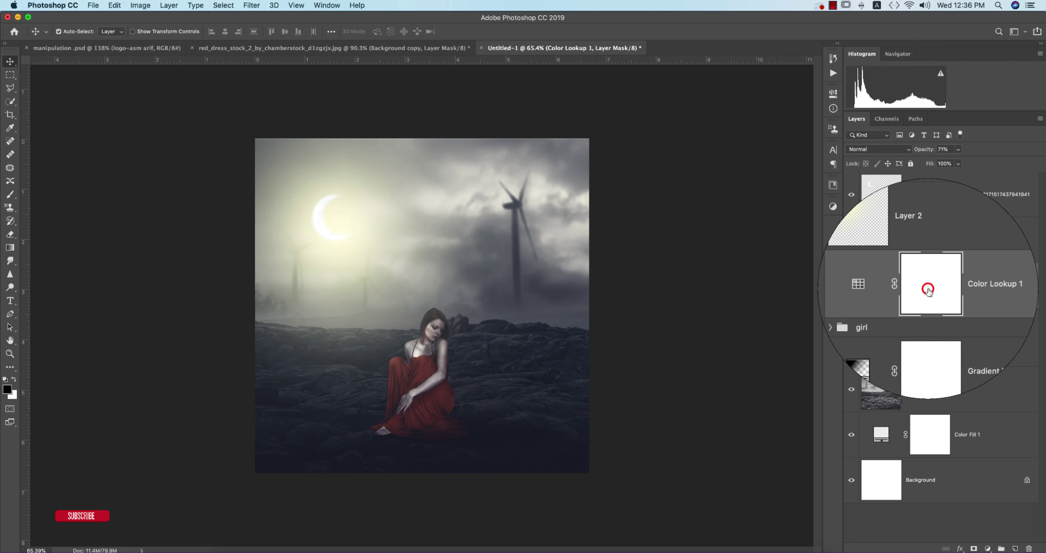
{"action": "key", "text": "super+0"}
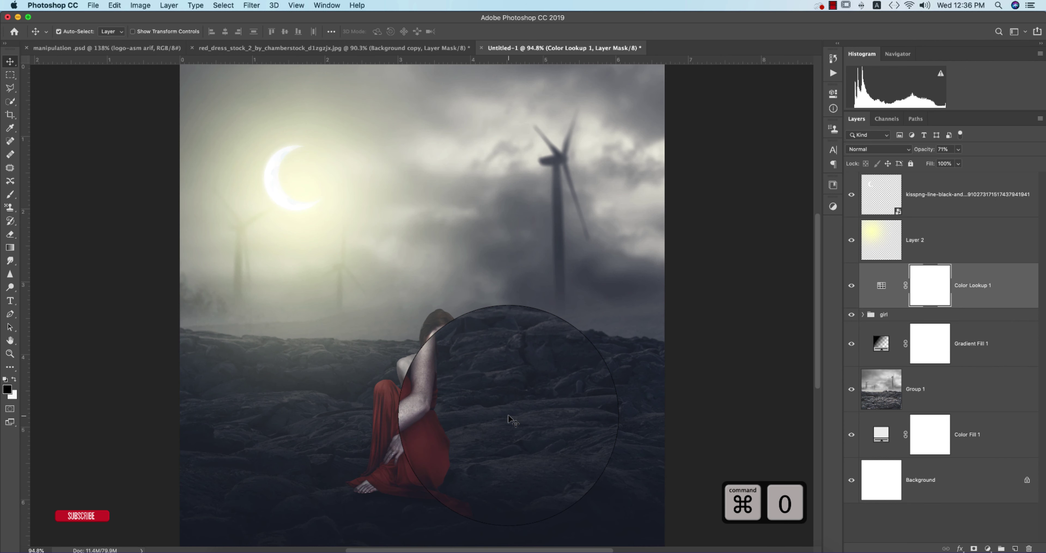
{"action": "key", "text": "g"}
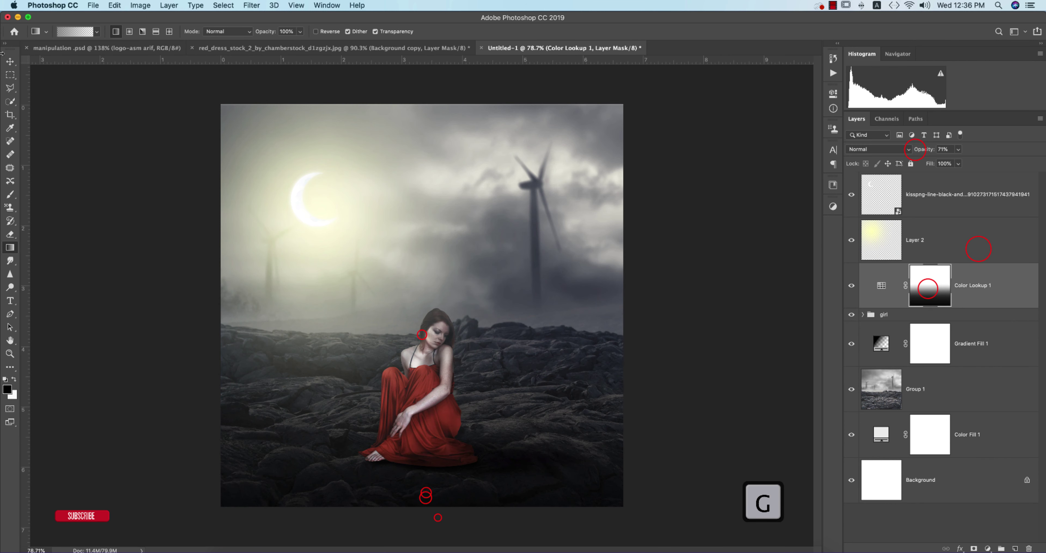
Lower the glow layer's opacity to about 81% and scale the crescent moon down slightly
{"action": "left_click", "coordinate": [941, 237]}
{"action": "left_click_drag", "start_coordinate": [922, 150], "coordinate": [910, 149]}
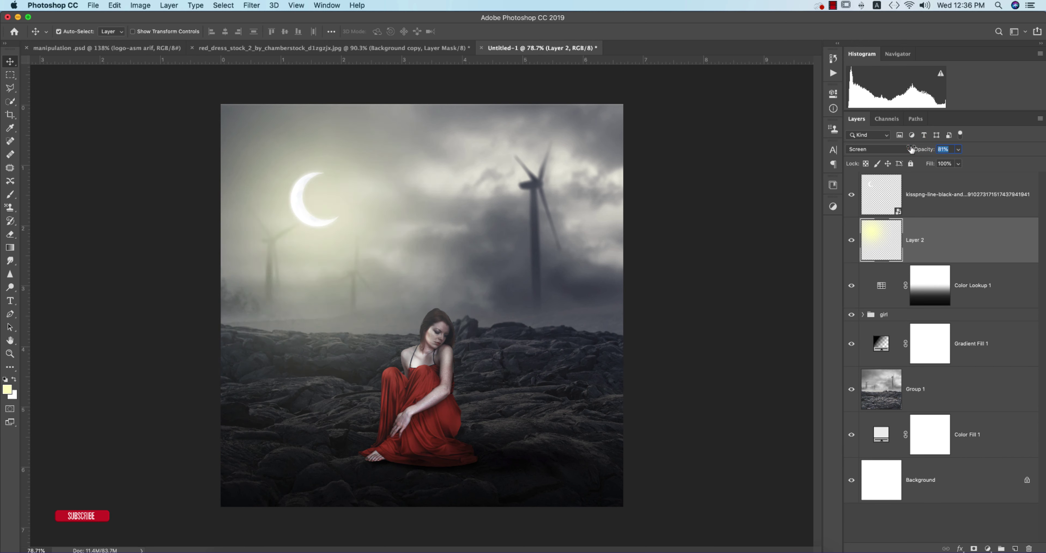
{"action": "left_click", "coordinate": [912, 207]}
{"action": "key", "text": "super+t"}
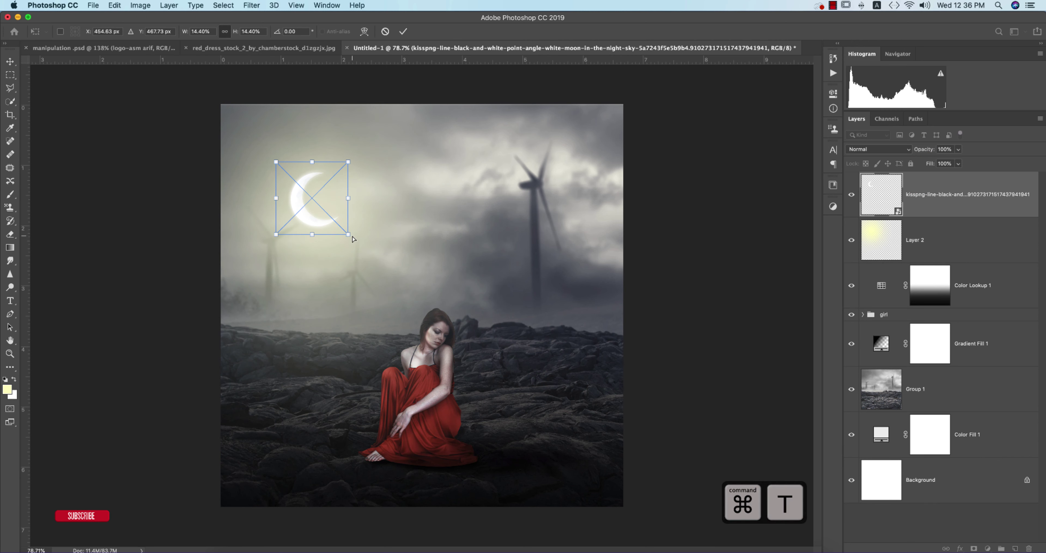
{"action": "left_click_drag", "start_coordinate": [348, 235], "coordinate": [331, 210]}
{"action": "key", "text": "Return"}
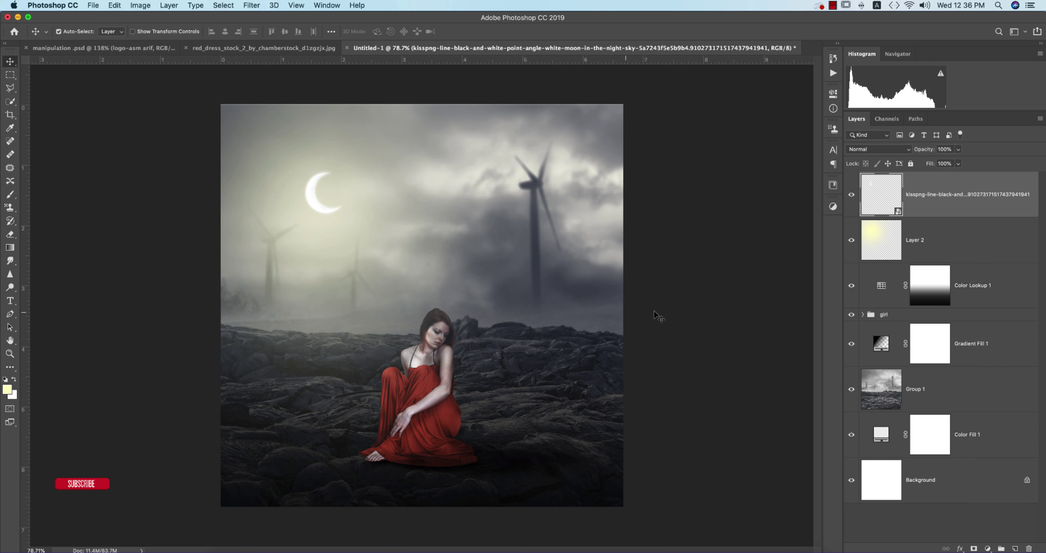
{"action": "left_click", "coordinate": [672, 310]}
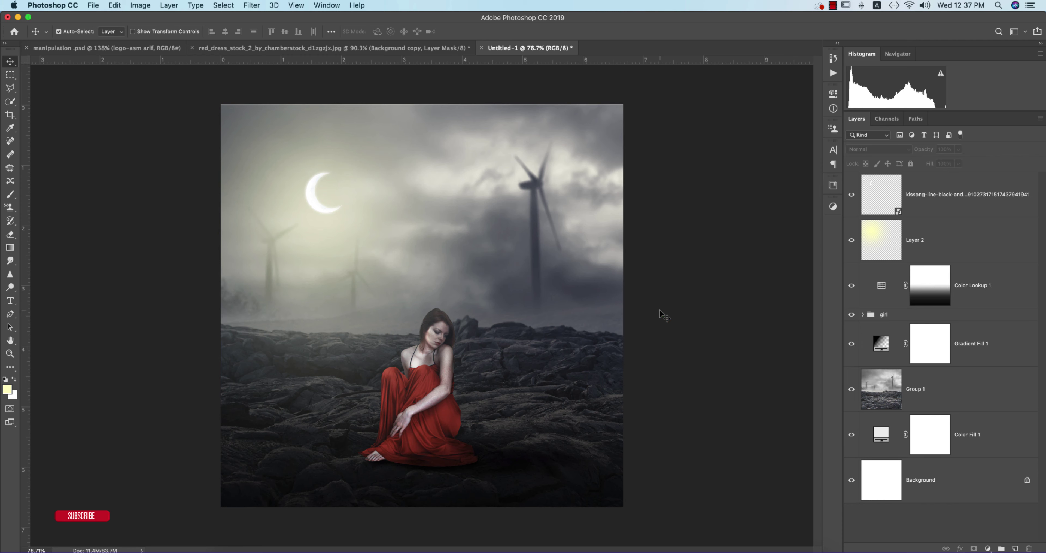
Place the effect_stock_03 particle image as the top layer, enlarged to about 49.82% to cover the whole canvas
{"action": "left_click", "coordinate": [94, 5]}
{"action": "left_click", "coordinate": [156, 190]}
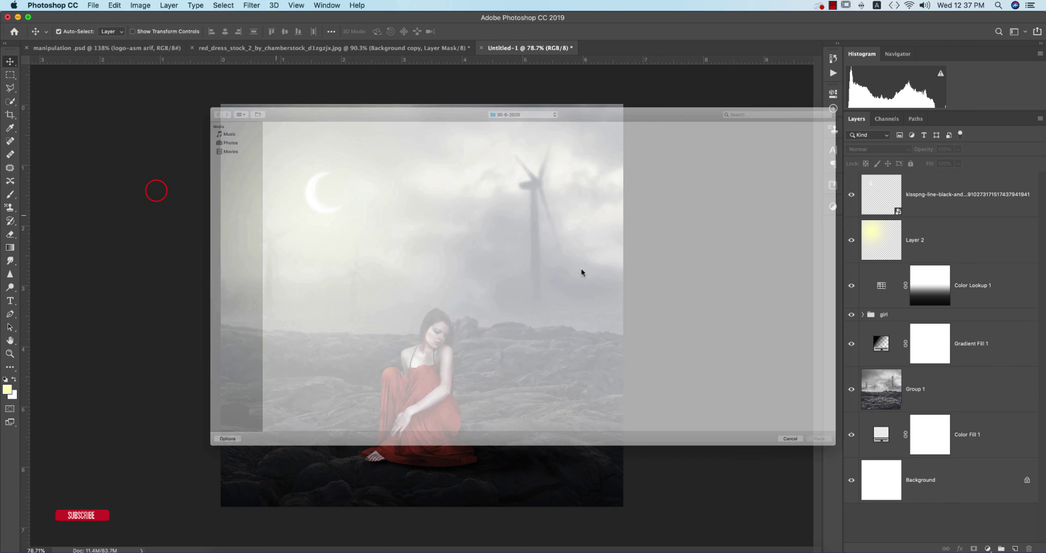
{"action": "double_click", "coordinate": [736, 61]}
{"action": "left_click_drag", "start_coordinate": [422, 192], "coordinate": [422, 88]}
{"action": "left_click_drag", "start_coordinate": [422, 418], "coordinate": [422, 521]}
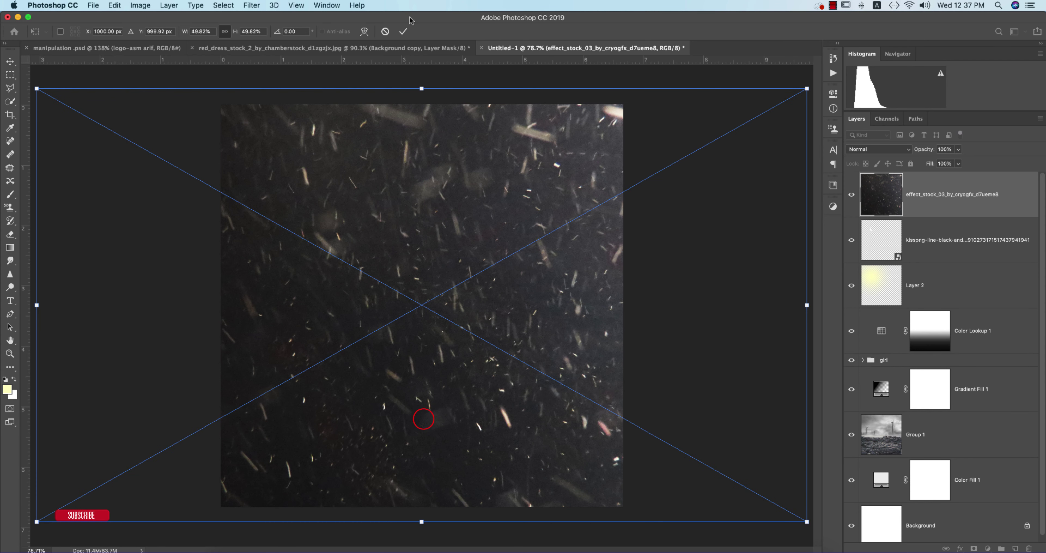
{"action": "left_click", "coordinate": [402, 33]}
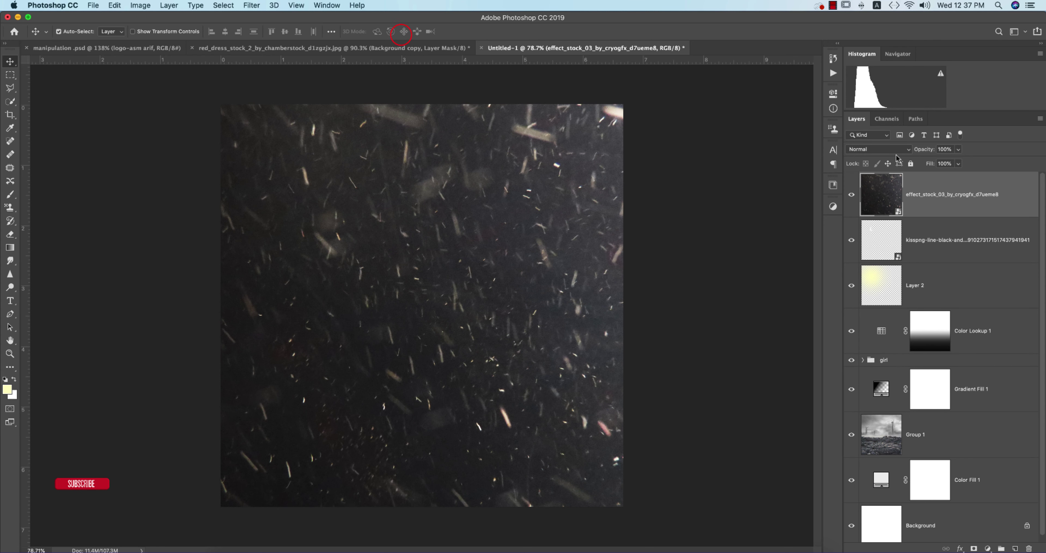
Apply Motion Blur to the particle layer with an angle of -60° and a distance of 36 pixels
{"action": "left_click", "coordinate": [251, 5]}
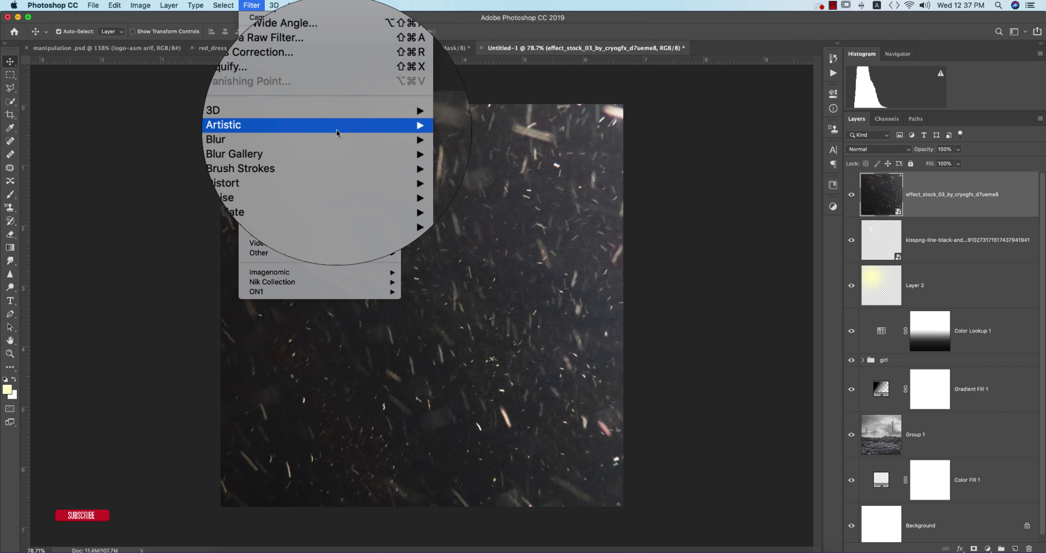
{"action": "mouse_move", "coordinate": [337, 136]}
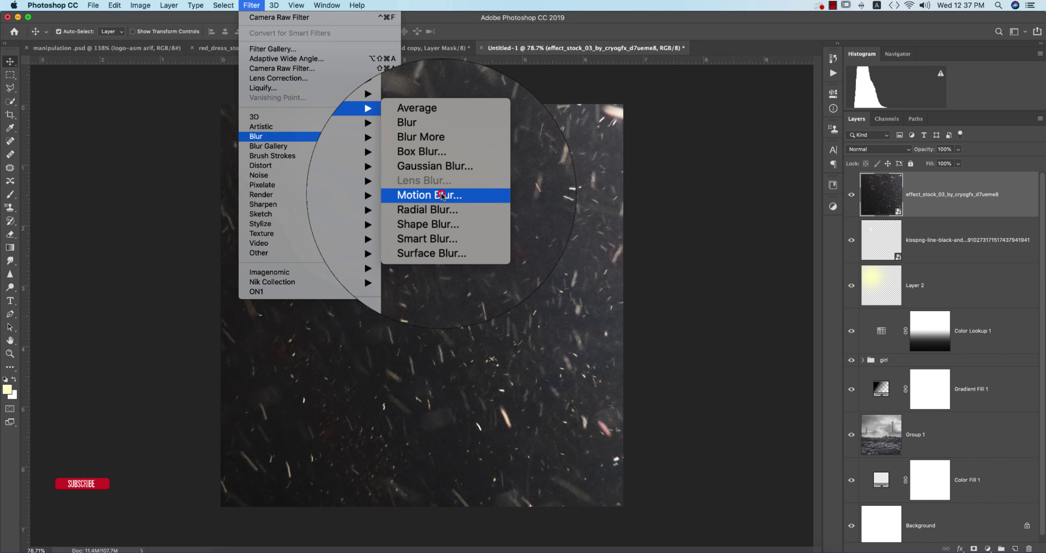
{"action": "left_click", "coordinate": [441, 193]}
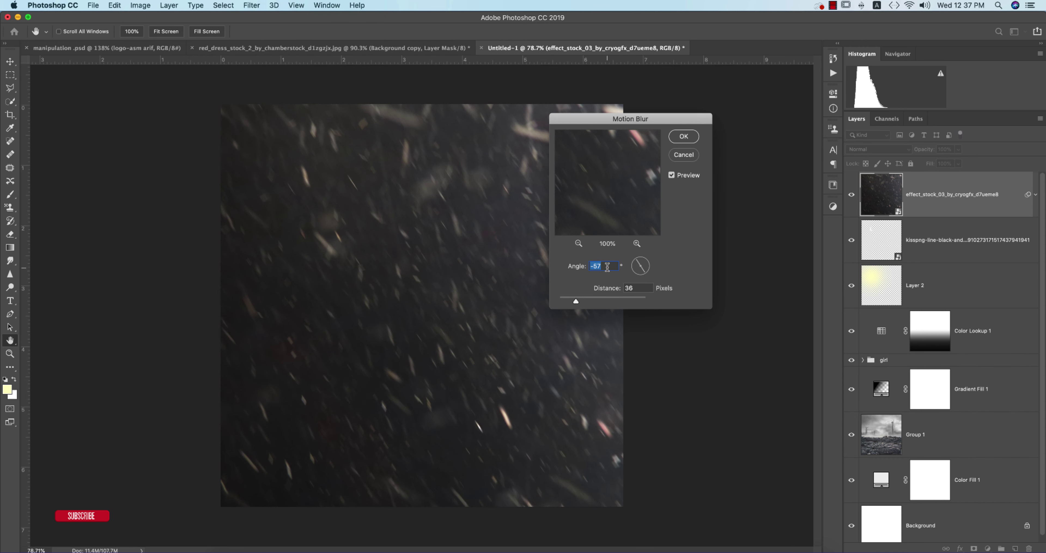
{"action": "left_click", "coordinate": [592, 266]}
{"action": "key", "text": "BackSpace"}
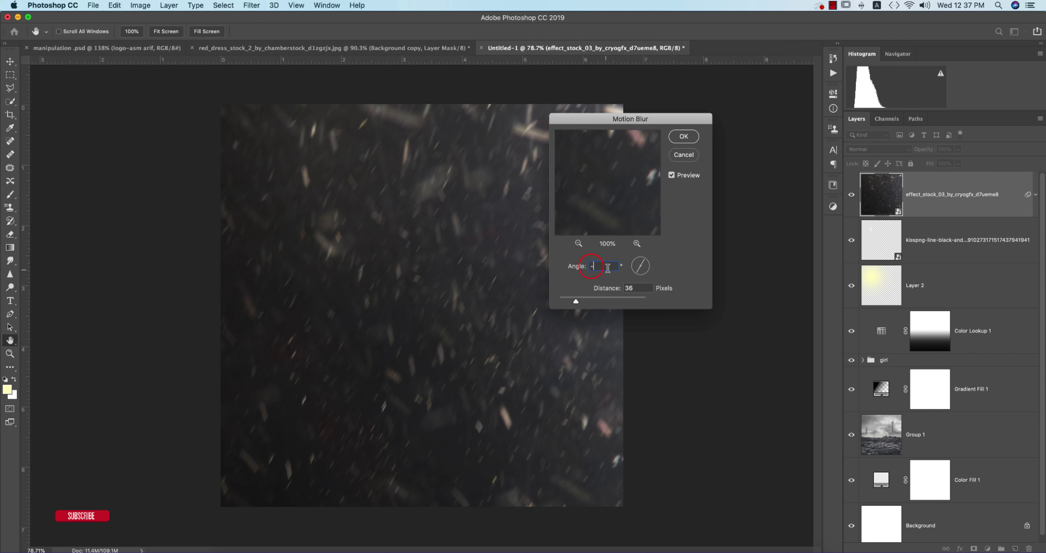
{"action": "type", "text": "-60"}
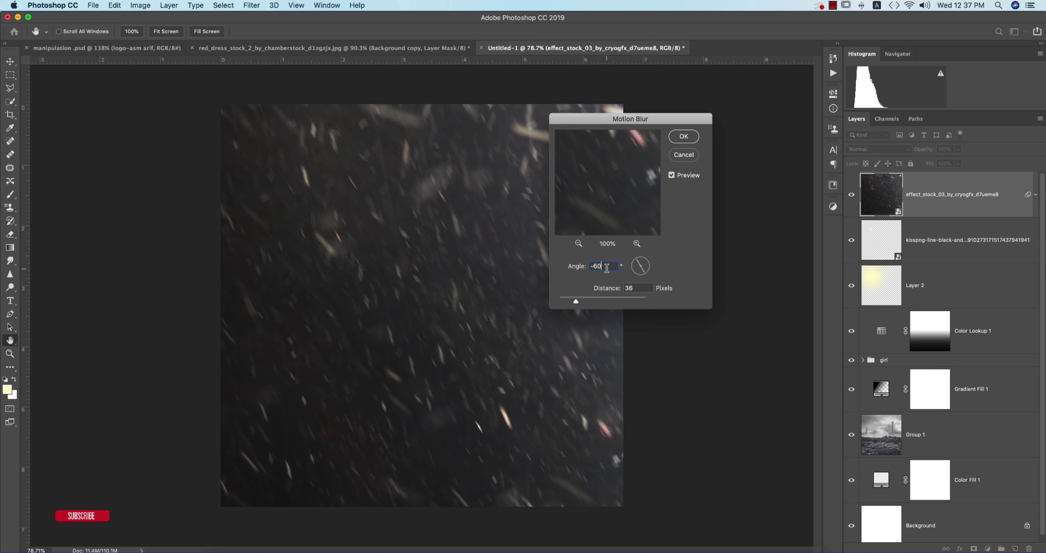
{"action": "left_click", "coordinate": [684, 136]}
Set the particle layer's blend mode to Screen
{"action": "left_click", "coordinate": [863, 149]}
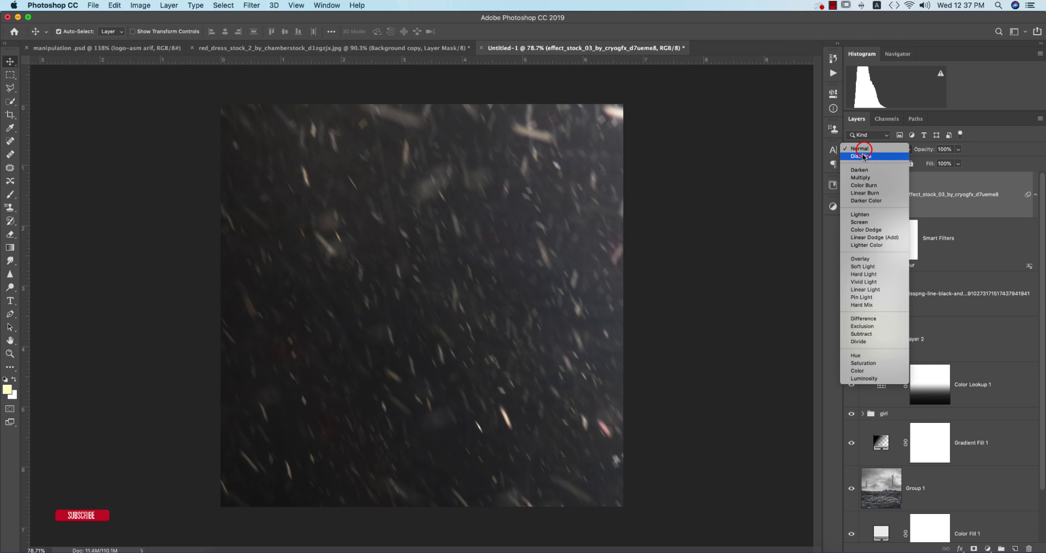
{"action": "left_click", "coordinate": [856, 223]}
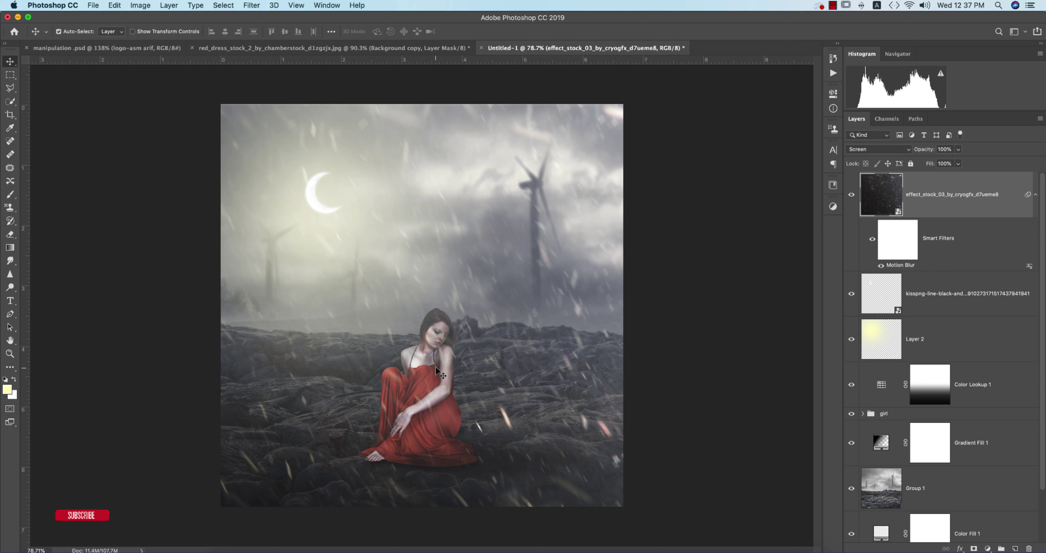
Add a Levels adjustment clipped to the particle layer, with the black input at 36 and the midtones at 0.90
{"action": "left_click", "coordinate": [987, 548]}
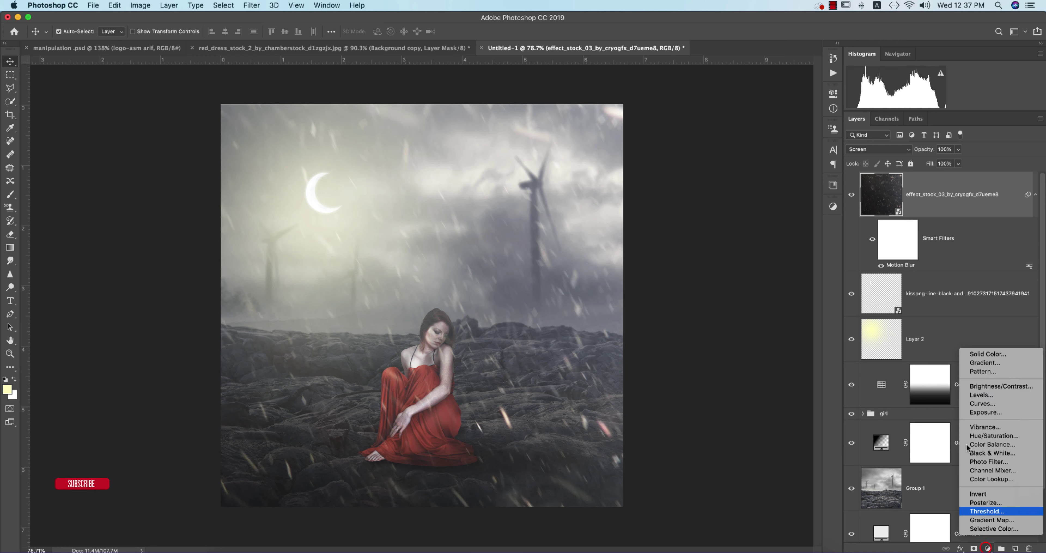
{"action": "left_click", "coordinate": [979, 396]}
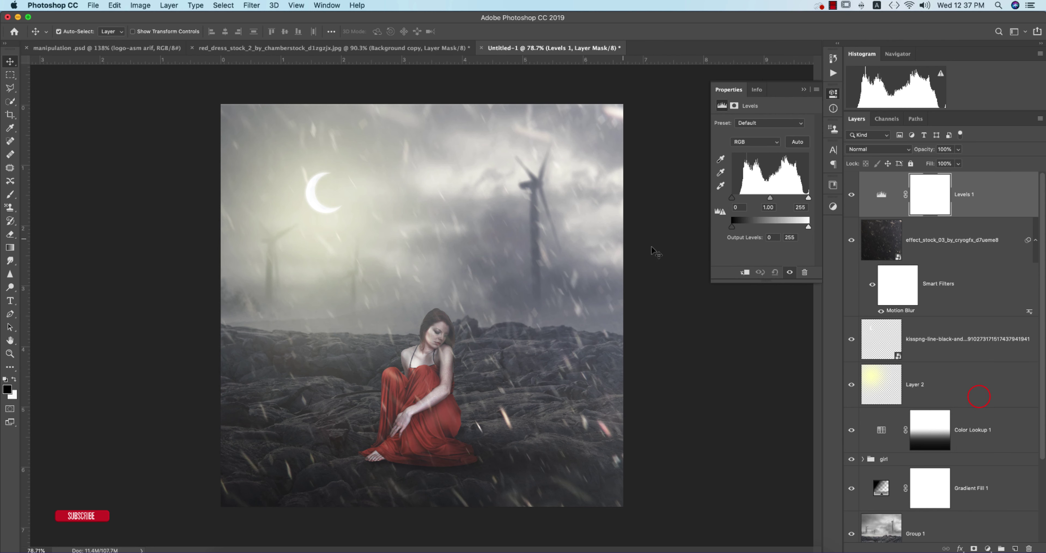
{"action": "left_click", "coordinate": [745, 273]}
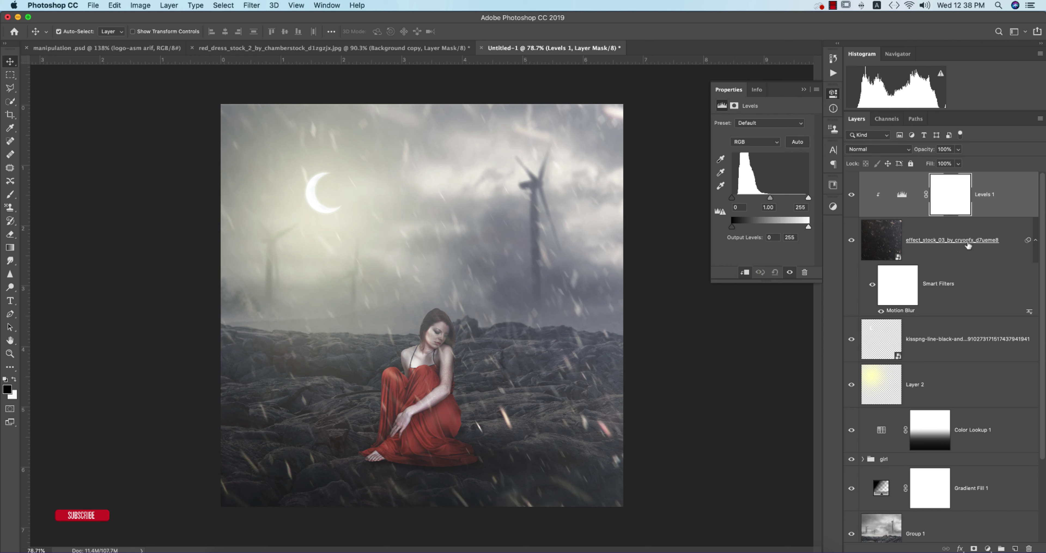
{"action": "left_click_drag", "start_coordinate": [732, 198], "coordinate": [741, 201]}
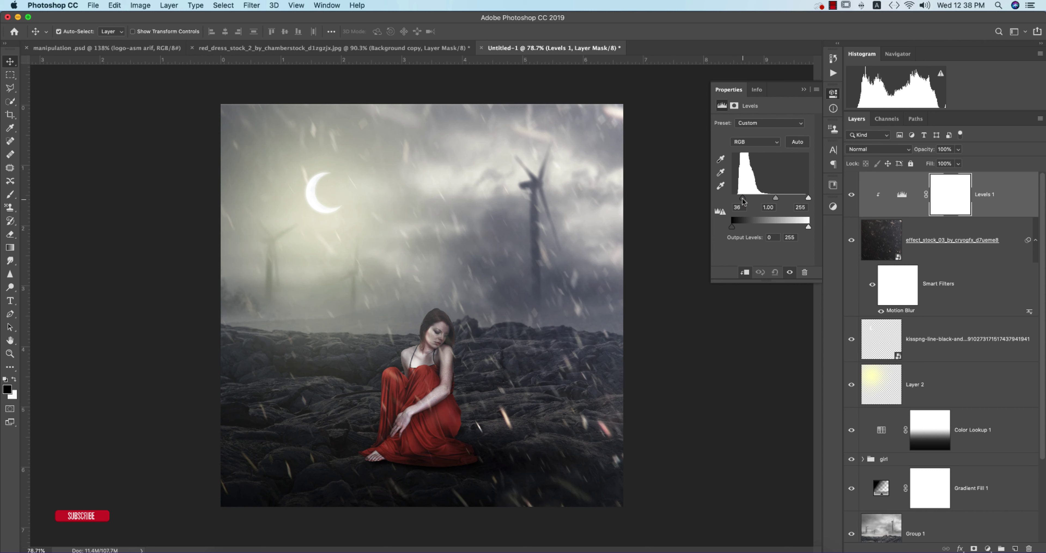
{"action": "left_click_drag", "start_coordinate": [807, 198], "coordinate": [787, 199]}
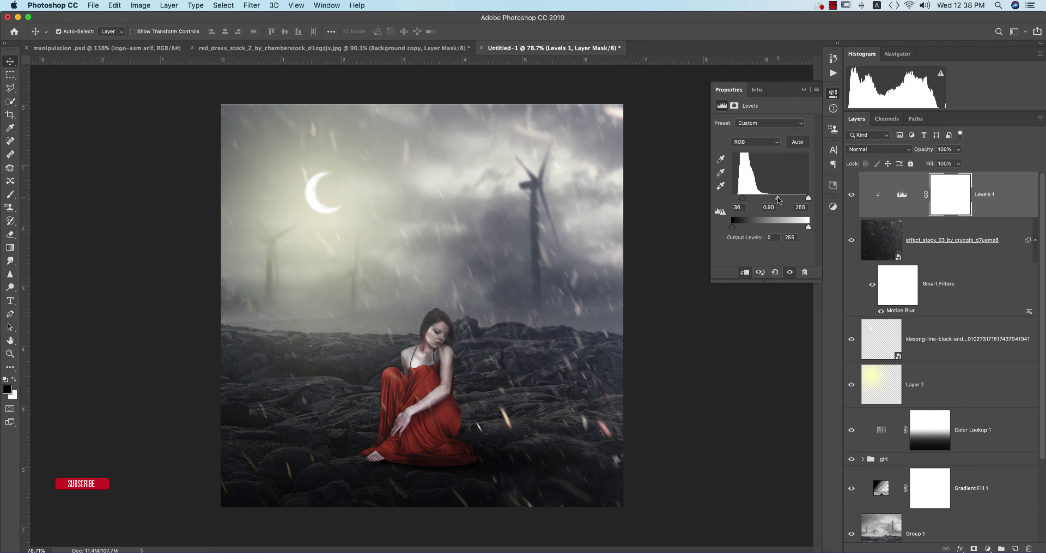
Group the layers from the Levels adjustment down to Color Lookup 1 and name the group "light effect"
{"action": "left_click", "coordinate": [804, 90]}
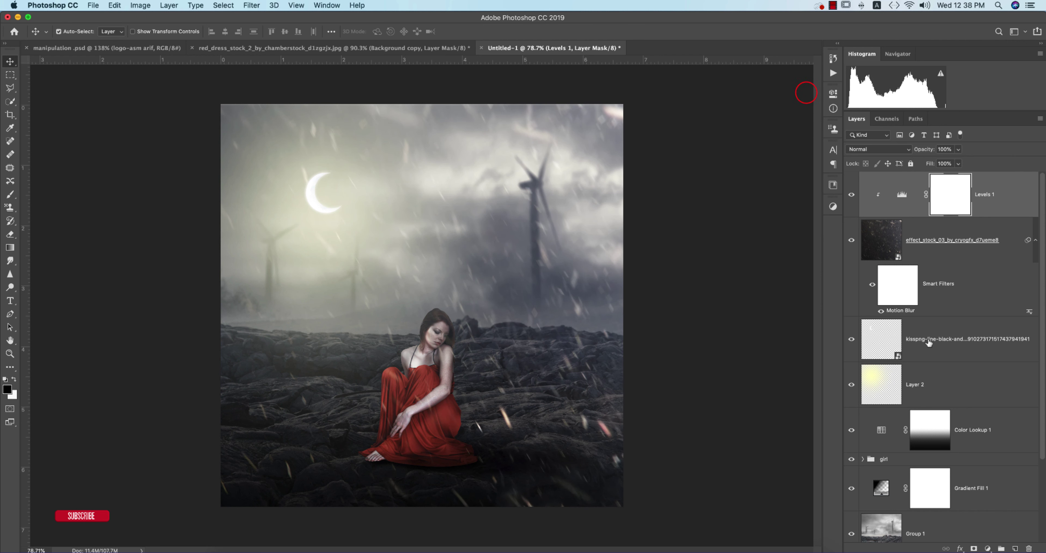
{"action": "left_click", "coordinate": [991, 436]}
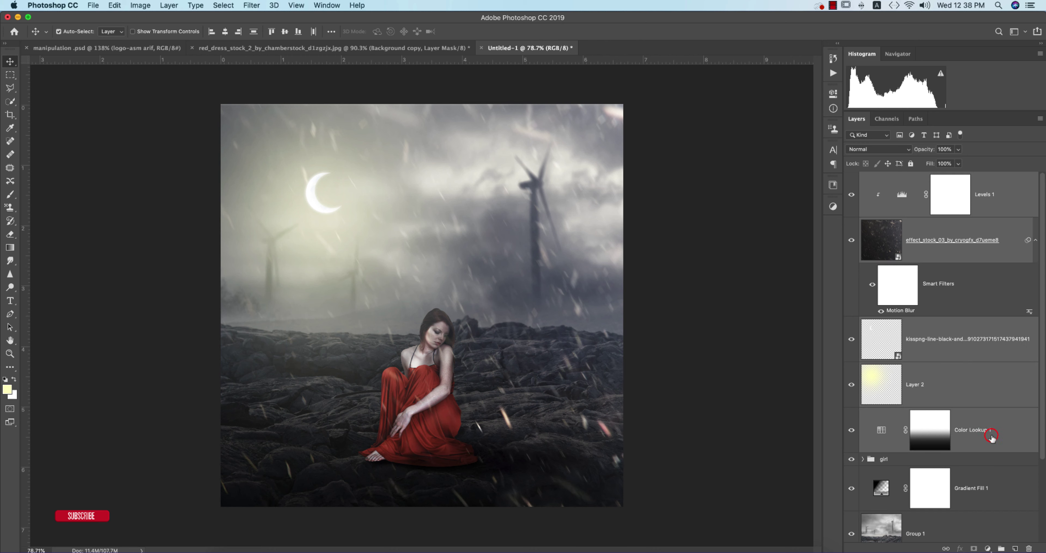
{"action": "key", "text": "super+g"}
{"action": "double_click", "coordinate": [885, 177]}
{"action": "type", "text": "light effect"}
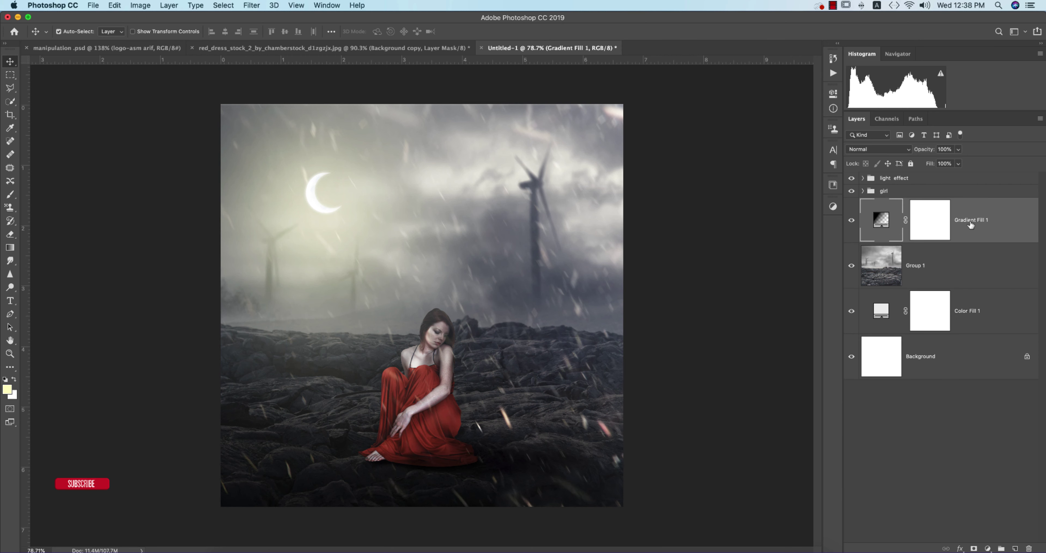
Add a Gradient Fill layer above the light effect group using the Neutral Density preset, and shift the gradient downward on the canvas
{"action": "left_click", "coordinate": [975, 179]}
{"action": "left_click", "coordinate": [988, 548]}
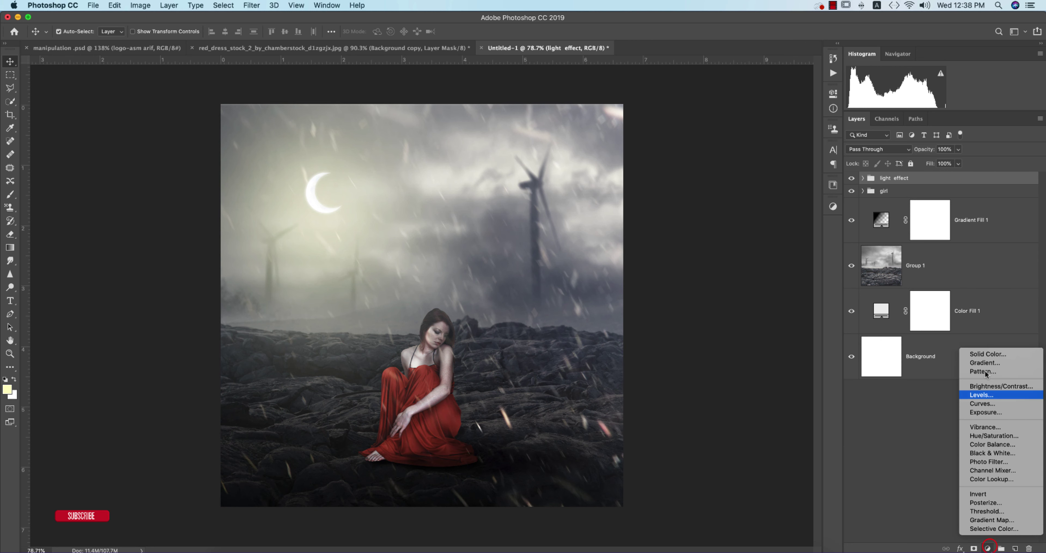
{"action": "left_click", "coordinate": [984, 363]}
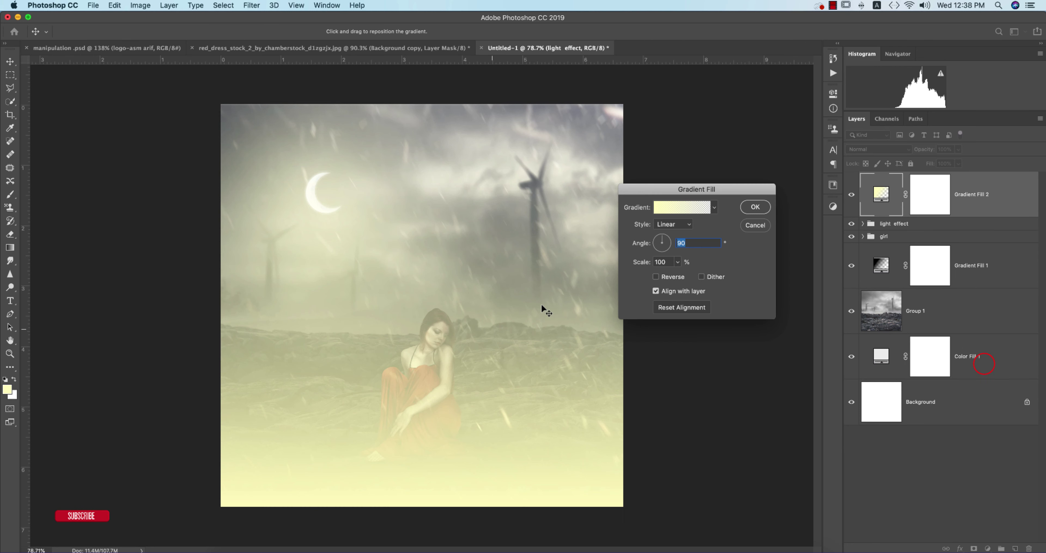
{"action": "left_click", "coordinate": [695, 212]}
{"action": "left_click", "coordinate": [733, 198]}
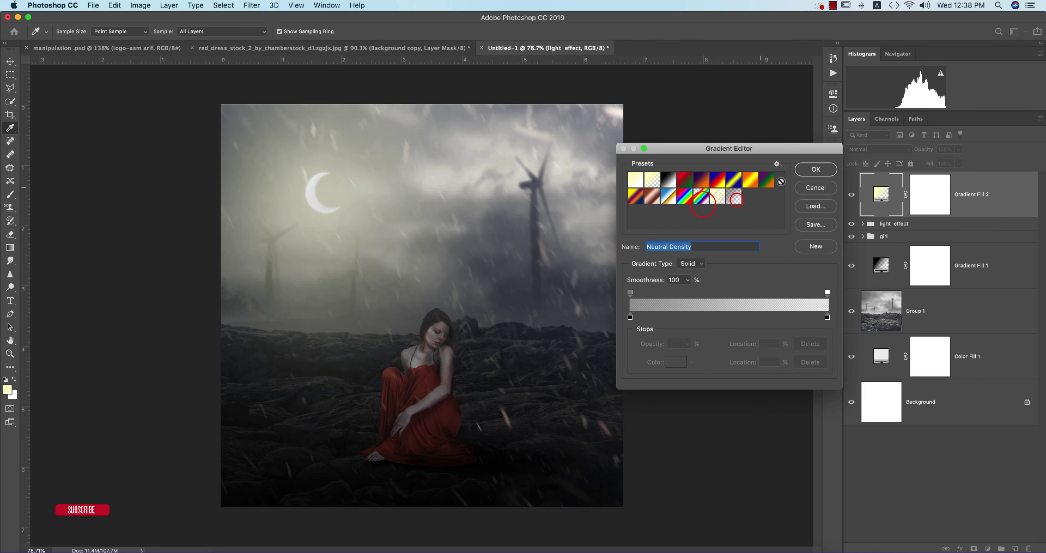
{"action": "left_click", "coordinate": [814, 170]}
{"action": "left_click_drag", "start_coordinate": [459, 365], "coordinate": [460, 448]}
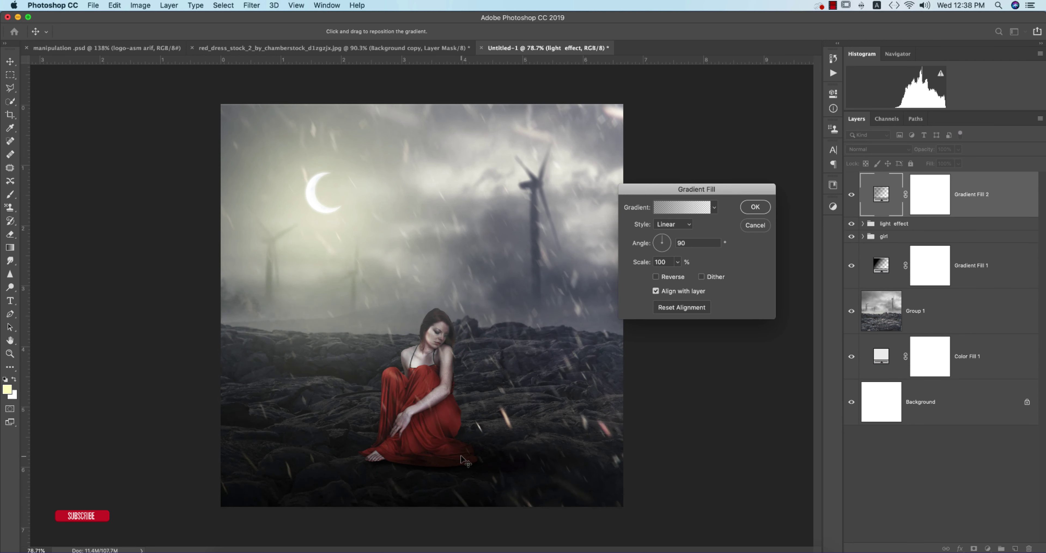
{"action": "left_click", "coordinate": [754, 208]}
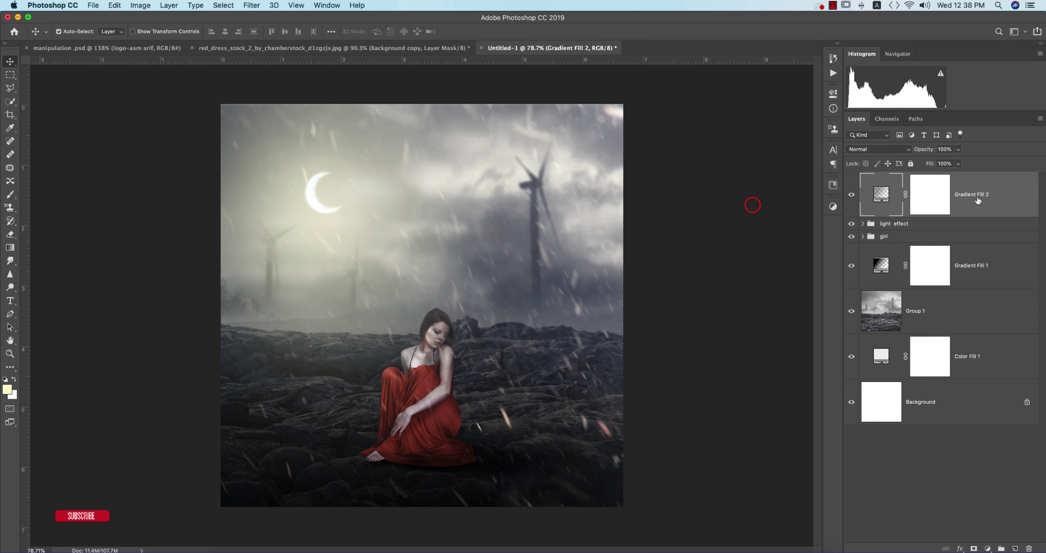
Group all layers above the Background, convert the group to a smart object, and briefly inspect its contents
{"action": "left_click", "coordinate": [970, 357], "text": "shift"}
{"action": "key", "text": "cmd+g"}
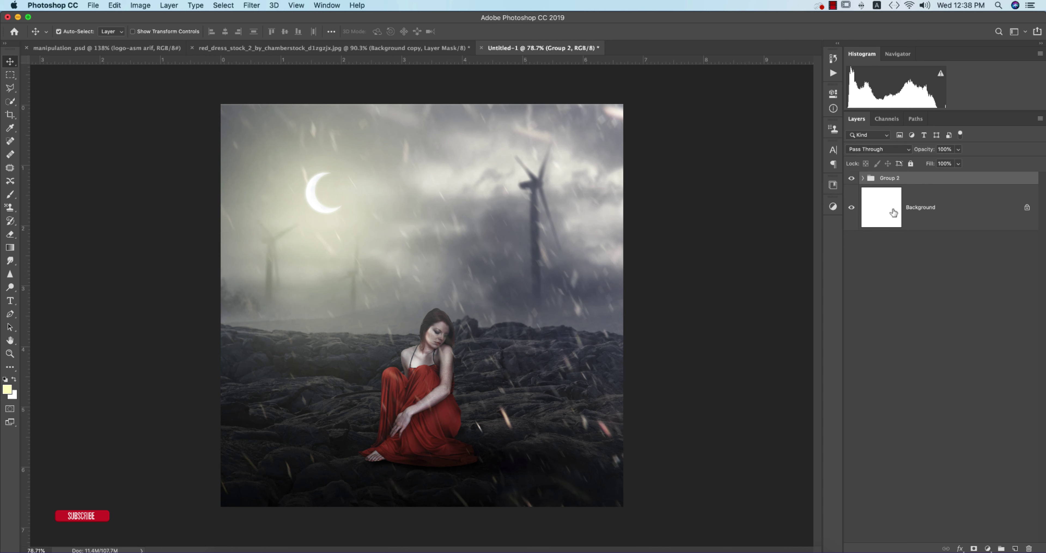
{"action": "right_click", "coordinate": [892, 180]}
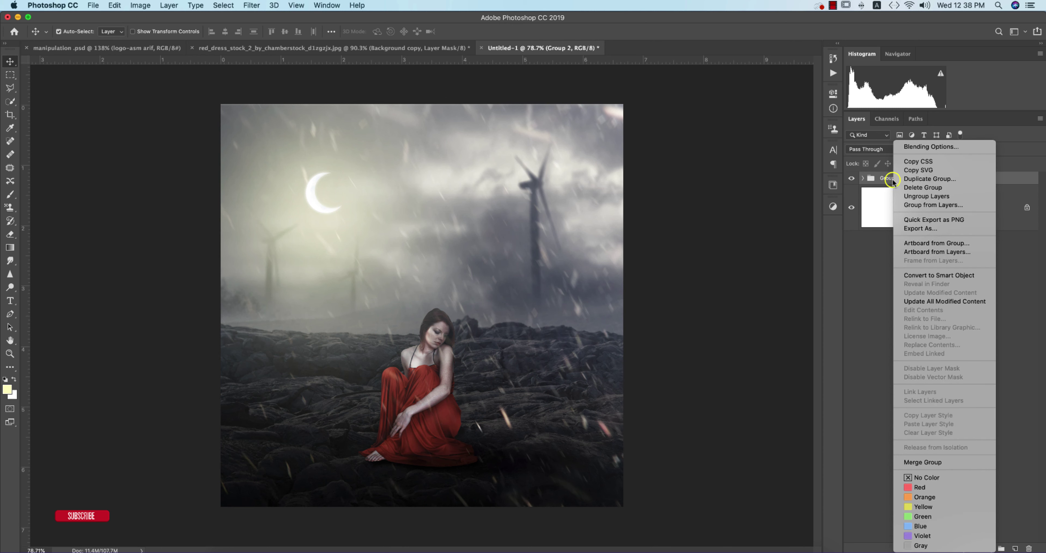
{"action": "left_click", "coordinate": [911, 276]}
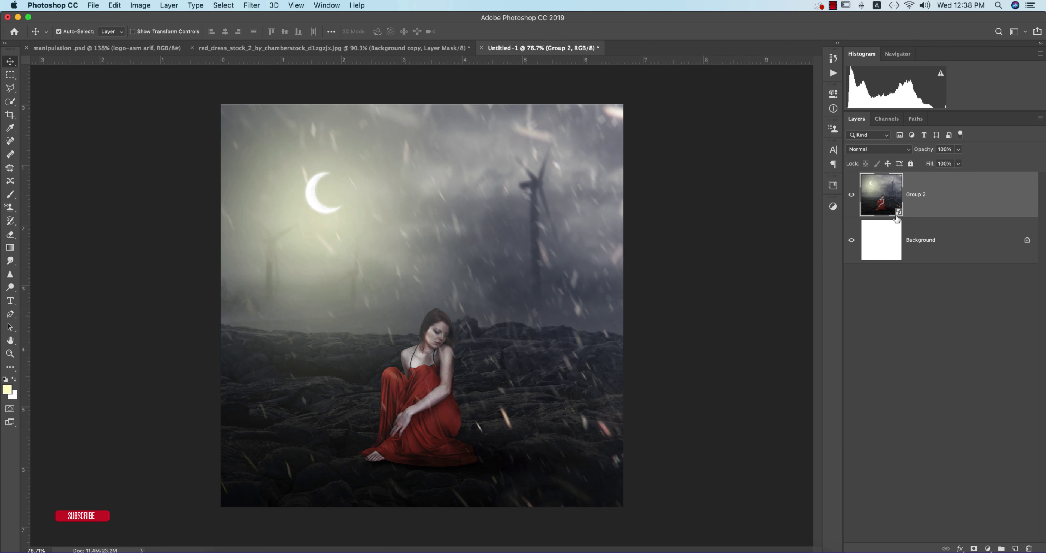
{"action": "double_click", "coordinate": [896, 212]}
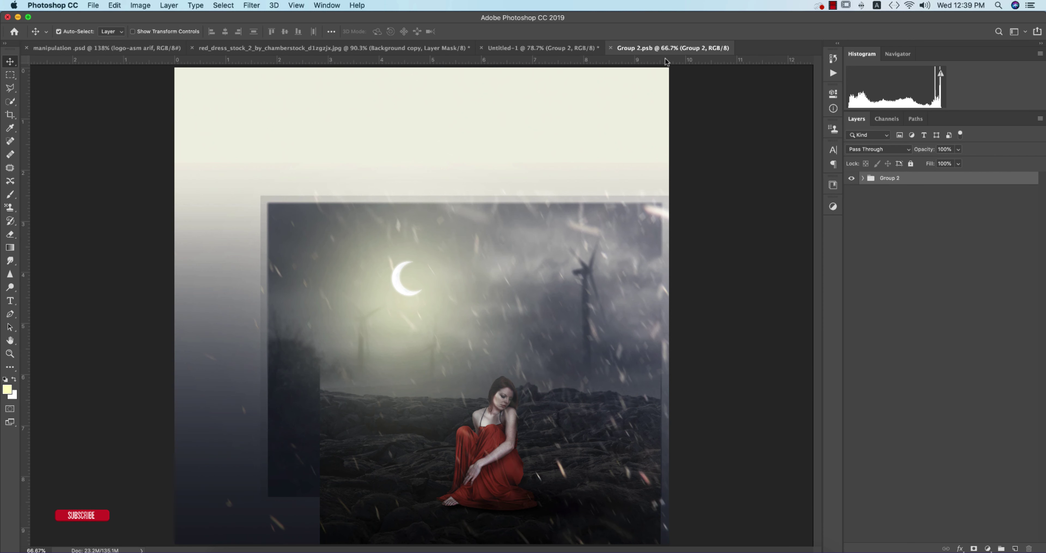
{"action": "left_click", "coordinate": [610, 48]}
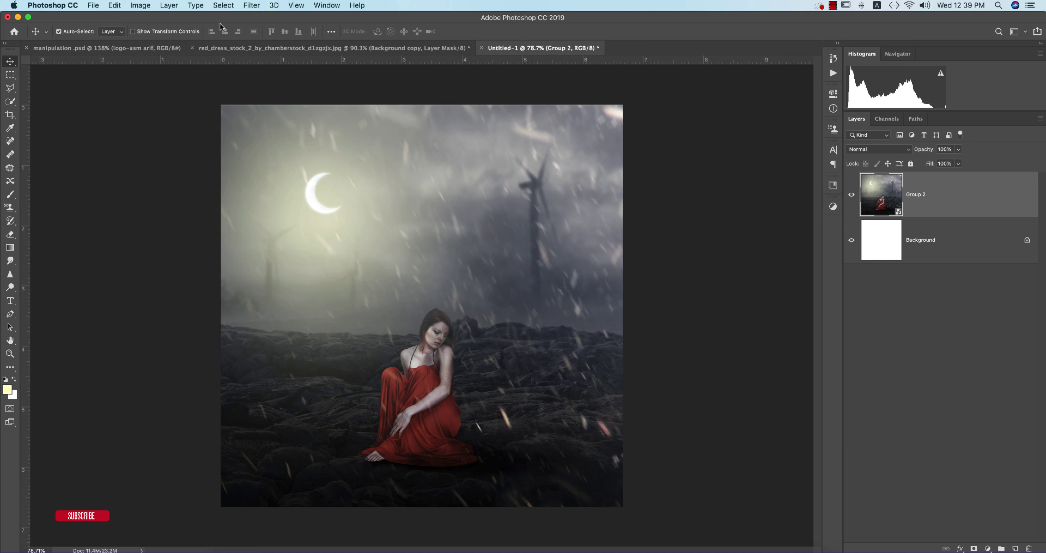
Apply the Color Efex Pro 4 Cross Processing filter to the smart object with method LB04
{"action": "left_click", "coordinate": [252, 5]}
{"action": "mouse_move", "coordinate": [355, 282]}
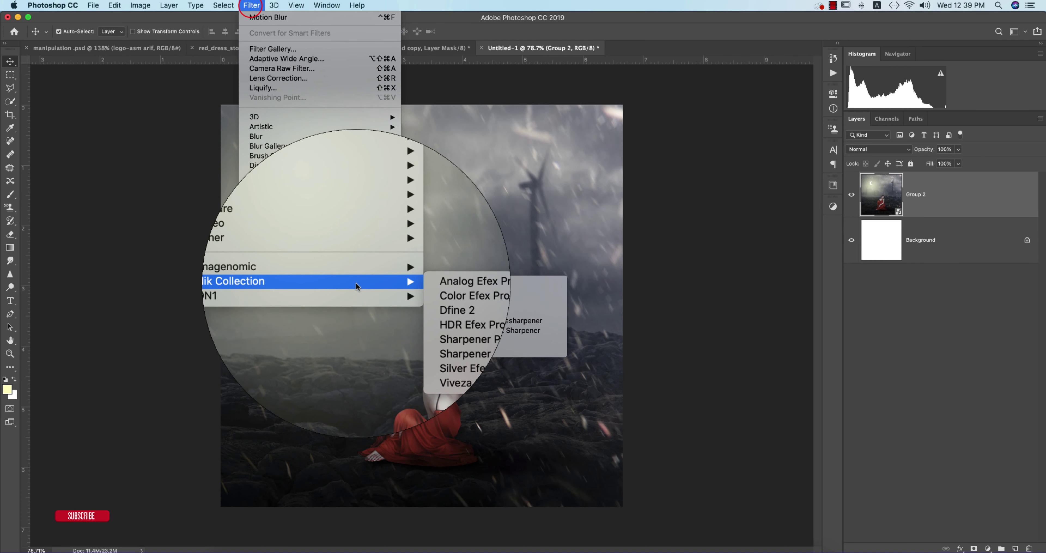
{"action": "left_click", "coordinate": [418, 289]}
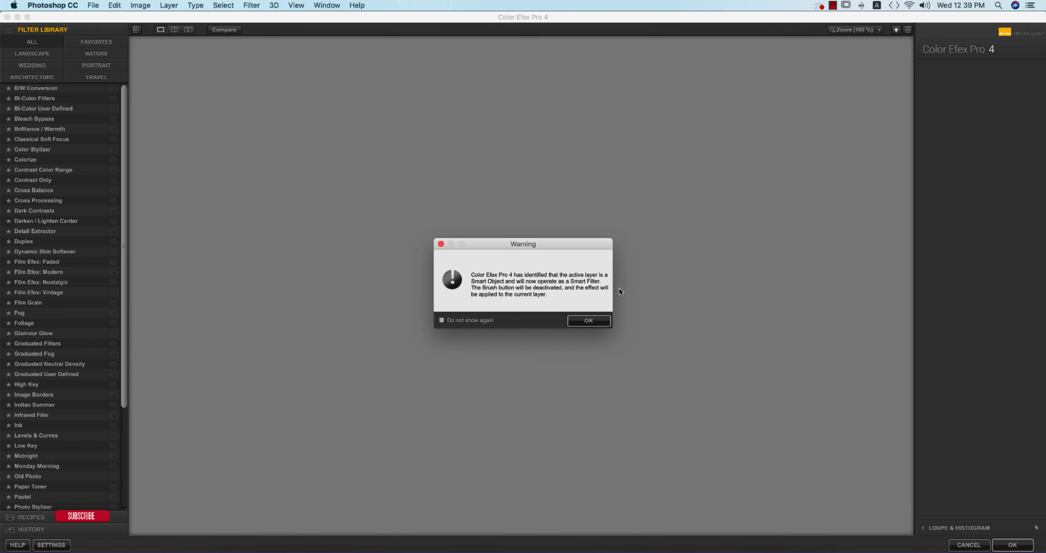
{"action": "left_click", "coordinate": [587, 320]}
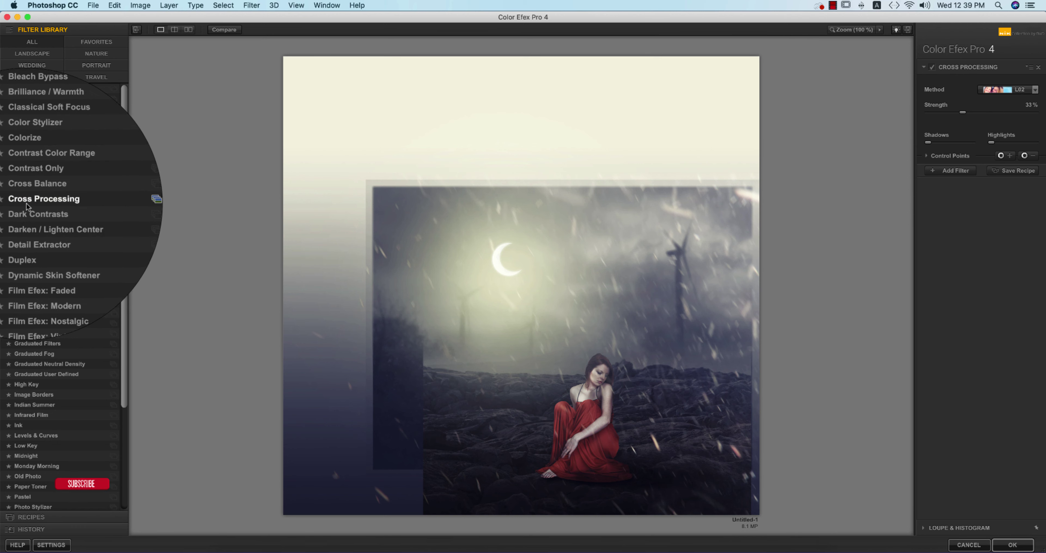
{"action": "left_click", "coordinate": [991, 89]}
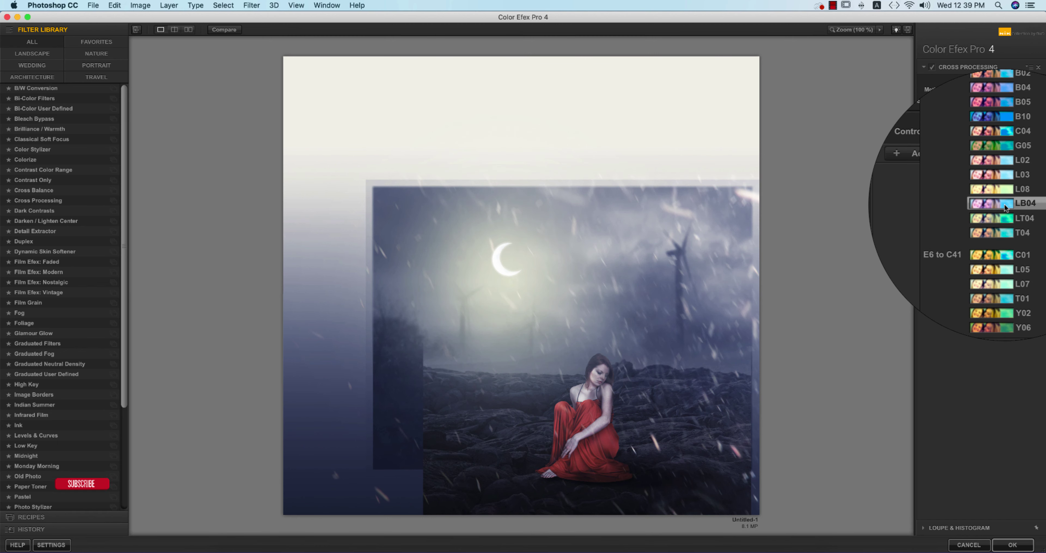
{"action": "left_click", "coordinate": [1006, 203]}
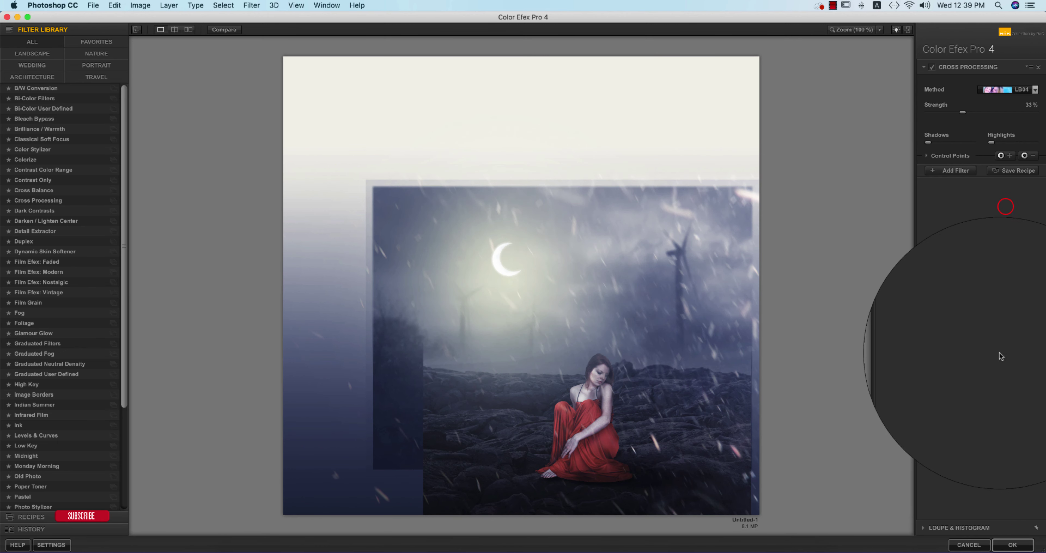
{"action": "left_click", "coordinate": [1012, 545]}
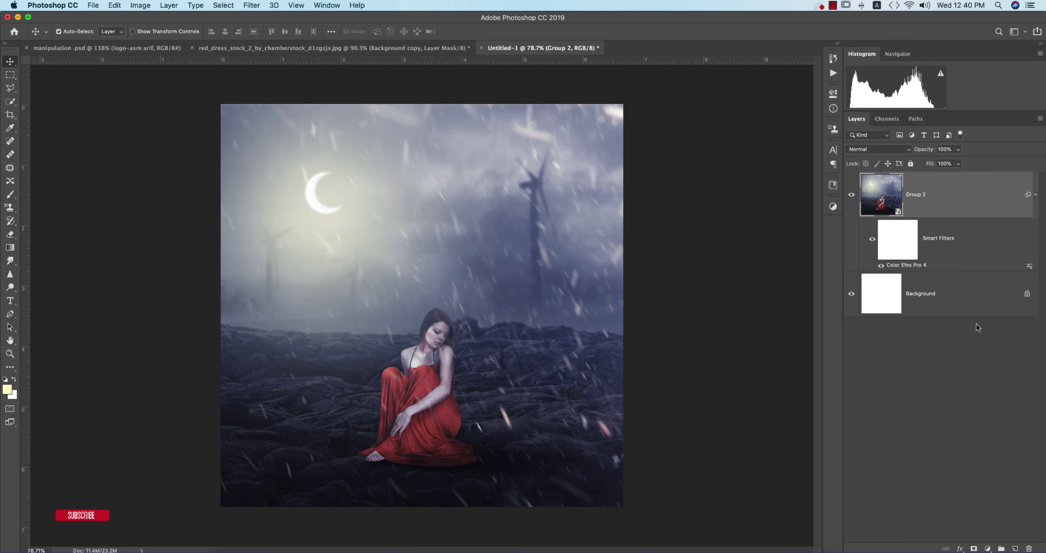
Edit the smart object's Color Efex Pro 4 filter and change the Cross Processing method to C04
{"action": "double_click", "coordinate": [909, 267]}
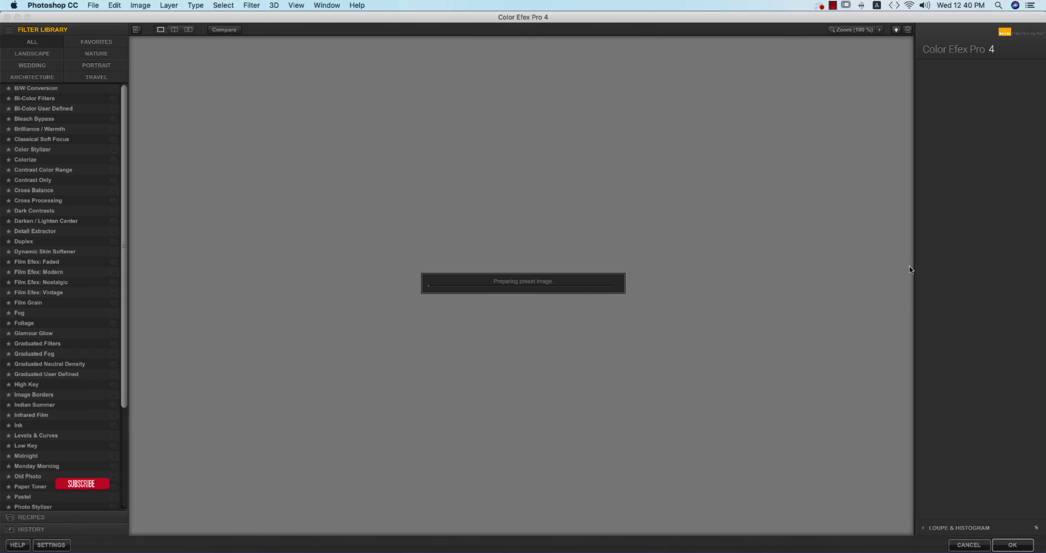
{"action": "left_click", "coordinate": [608, 321]}
{"action": "left_click", "coordinate": [999, 89]}
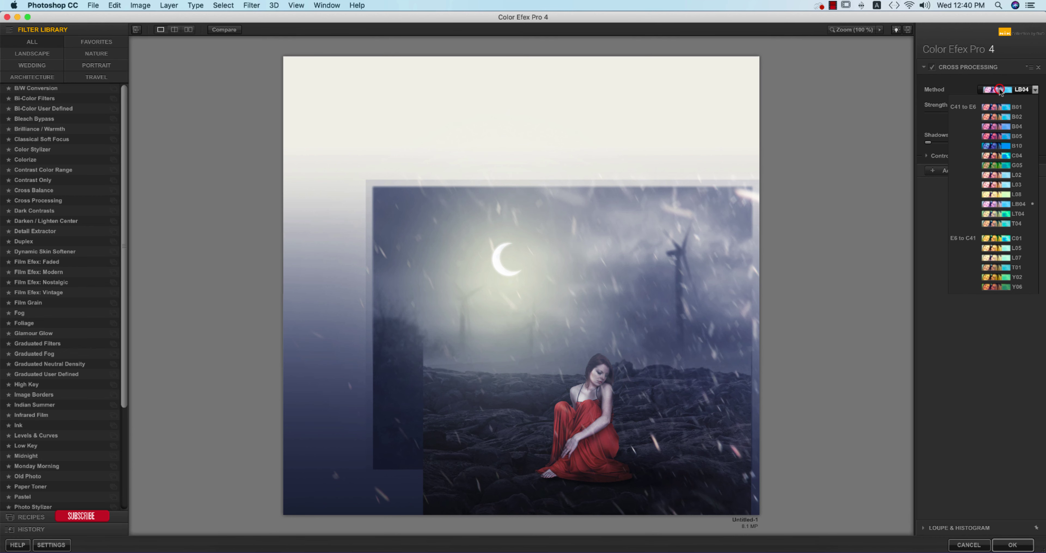
{"action": "left_click", "coordinate": [999, 160]}
{"action": "left_click", "coordinate": [1013, 546]}
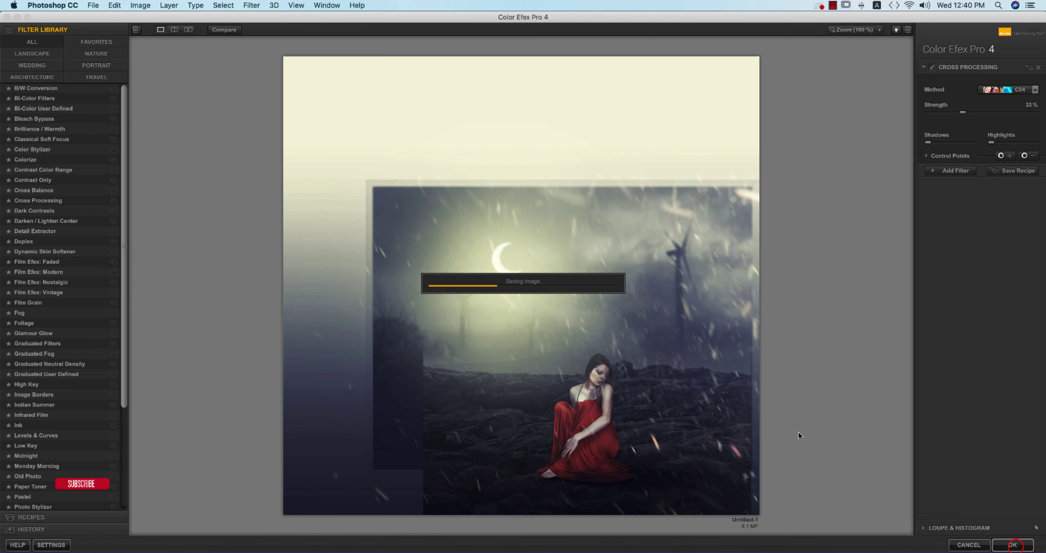